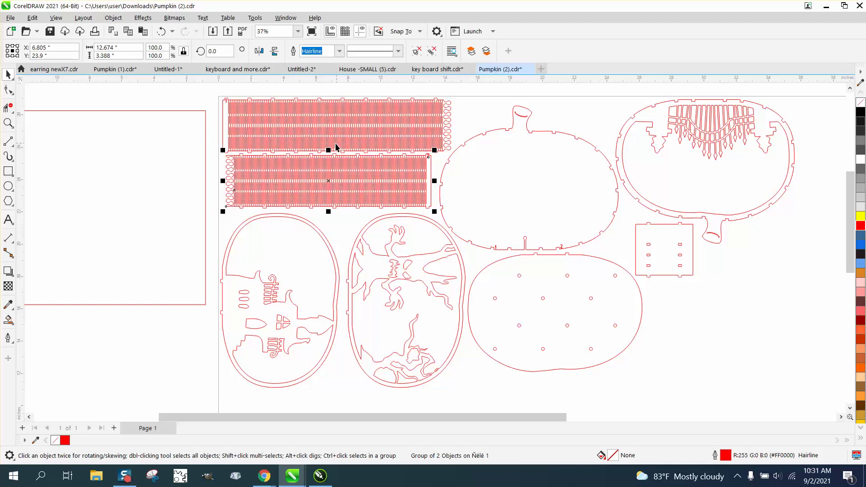
Select all the pumpkin cut pieces and scale them proportionally to 85 percent
scroll(335, 145, down, 1)
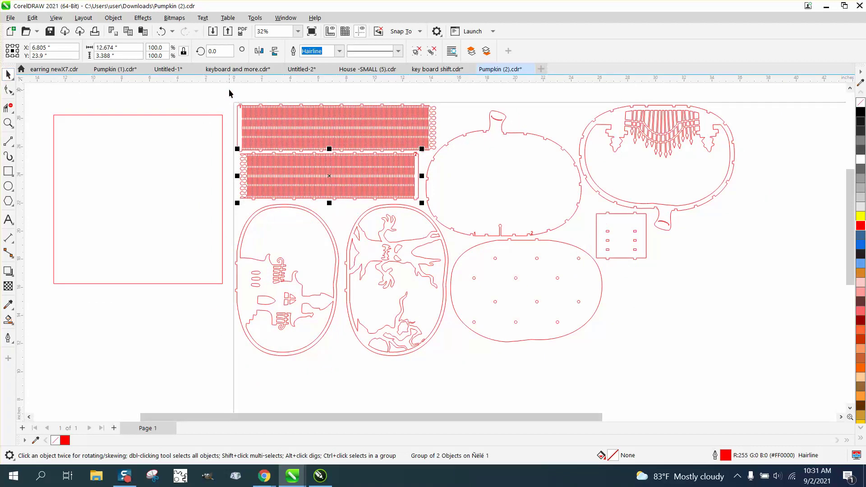
click(270, 130)
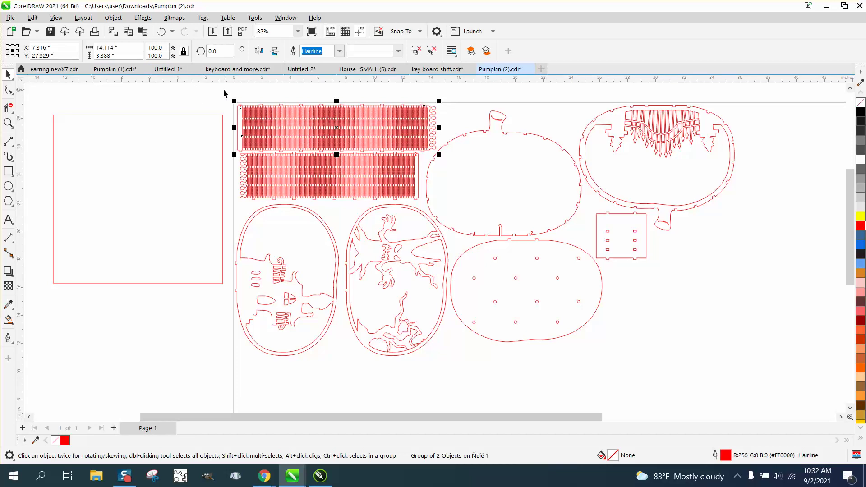
drag(225, 90, 235, 131)
drag(665, 369, 776, 388)
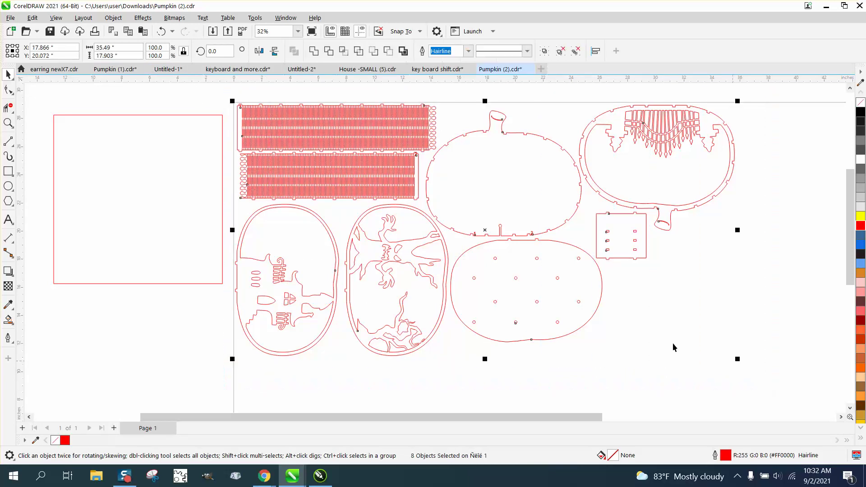
double_click(164, 47)
text(85)
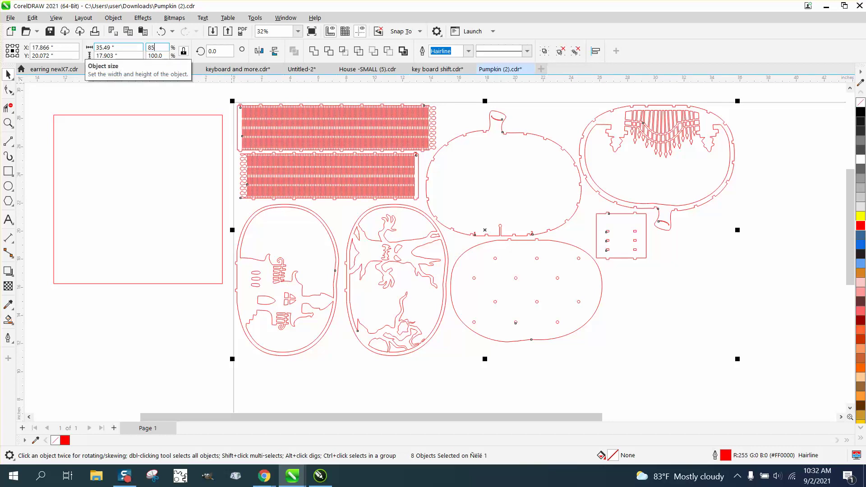
key(Return)
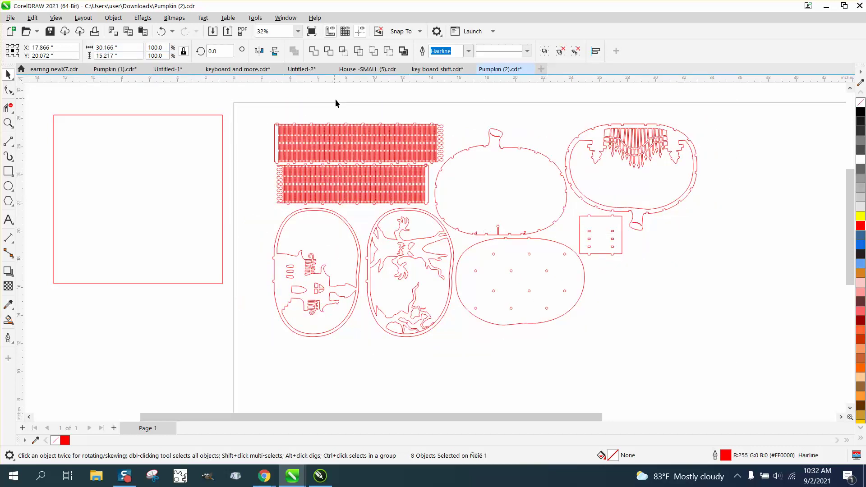
click(365, 136)
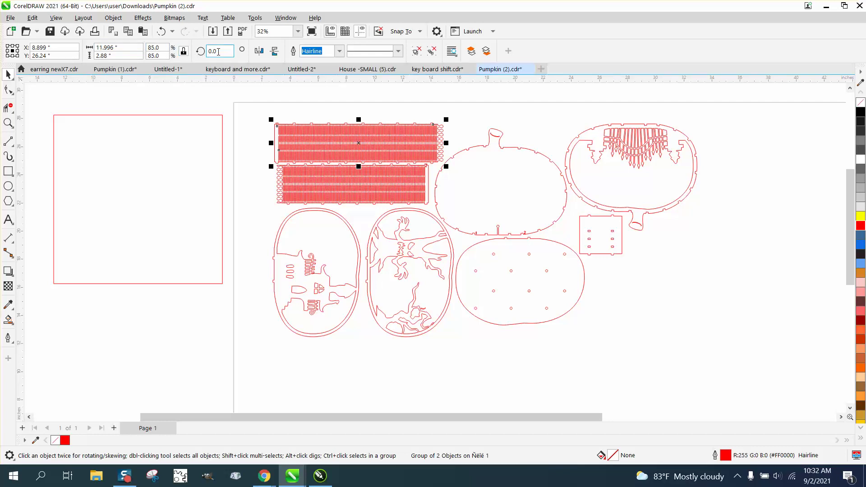
Undo the last scaling and scale all the pumpkin pieces to 82 percent instead
mouse_move(251, 100)
mouse_down()
mouse_move(267, 145)
mouse_move(619, 348)
mouse_move(790, 419)
mouse_up()
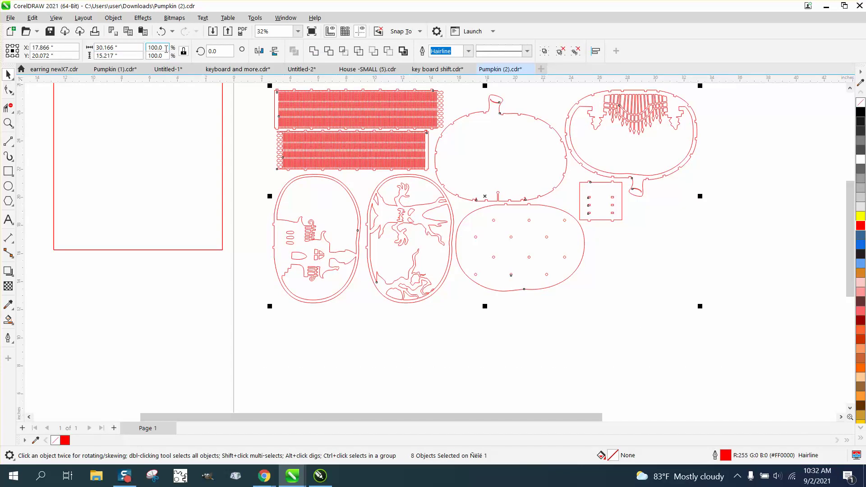
click(162, 32)
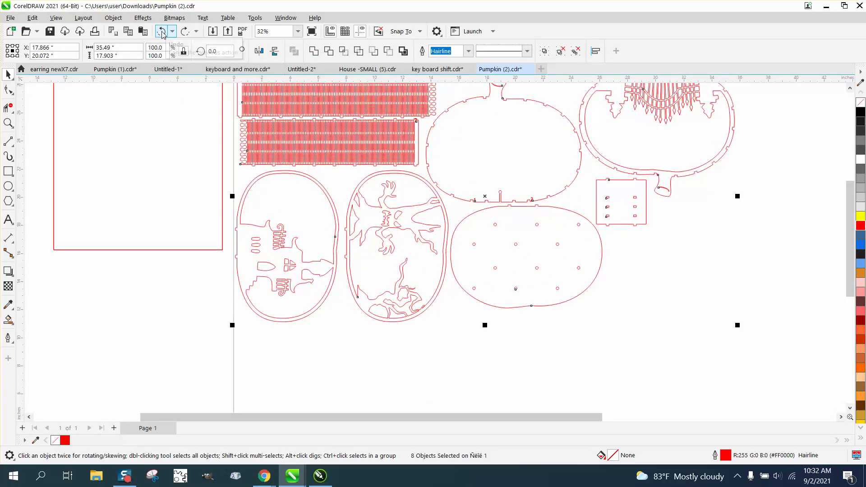
click(158, 48)
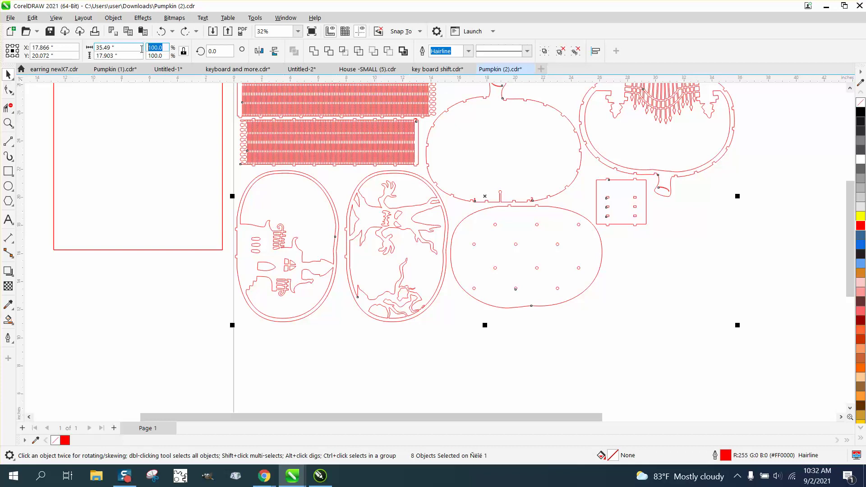
text(82)
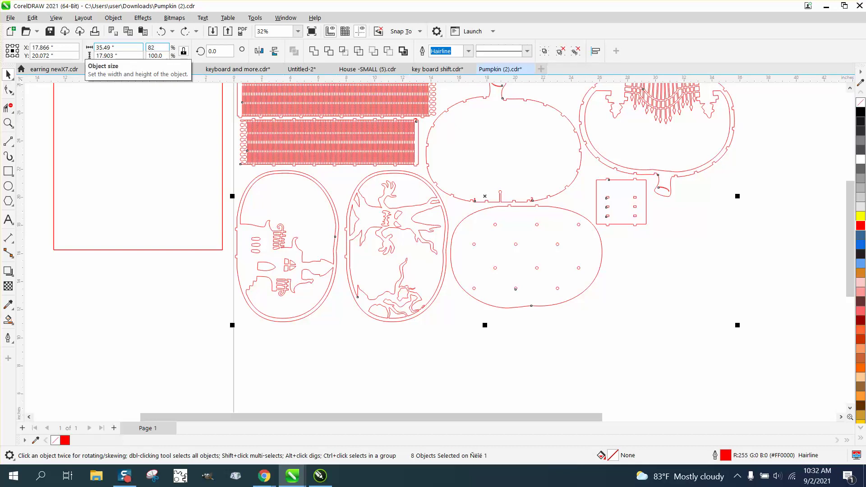
key(Return)
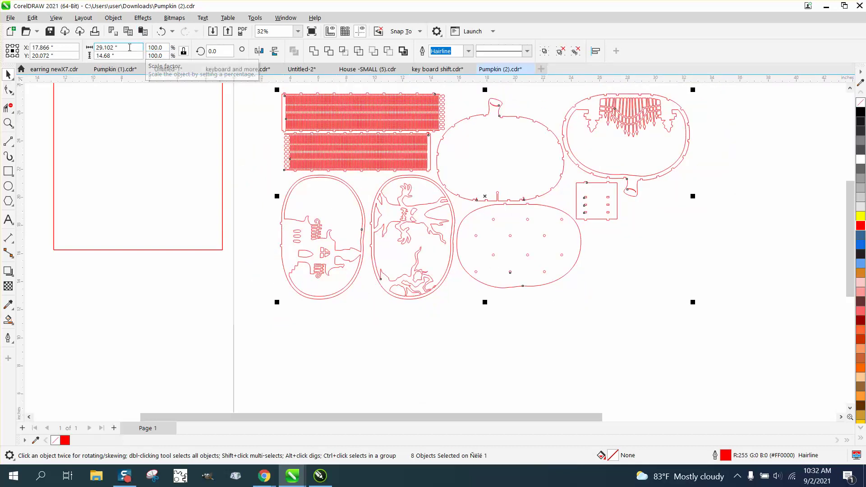
click(247, 122)
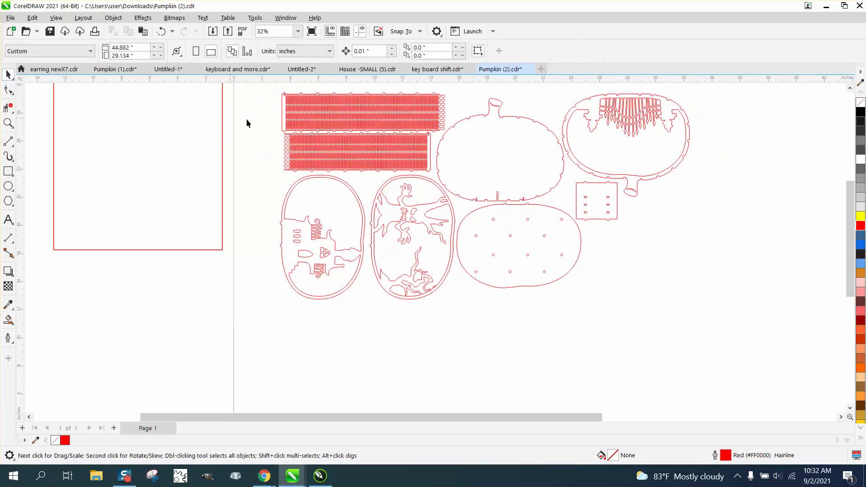
click(309, 122)
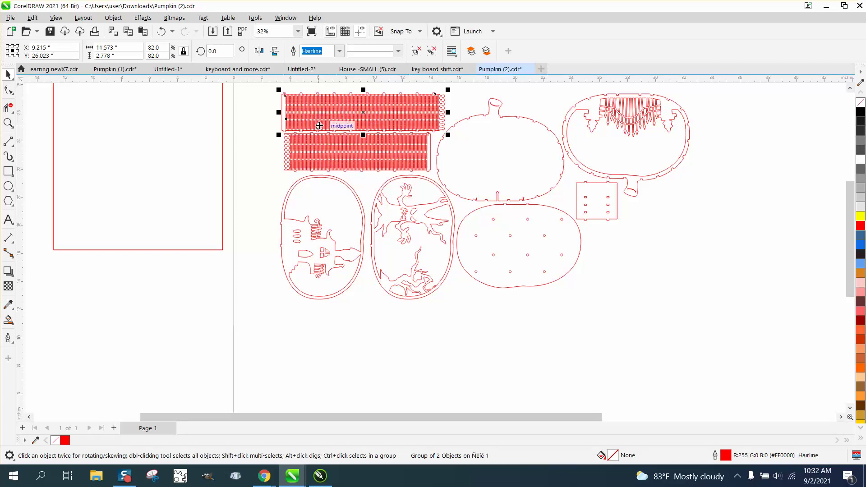
Undo the 82 percent scaling and place a full-size copy of all pieces below the pumpkin photo, centred at about X 59.9, Y 4.6 inches
click(161, 31)
scroll(276, 160, down, 2)
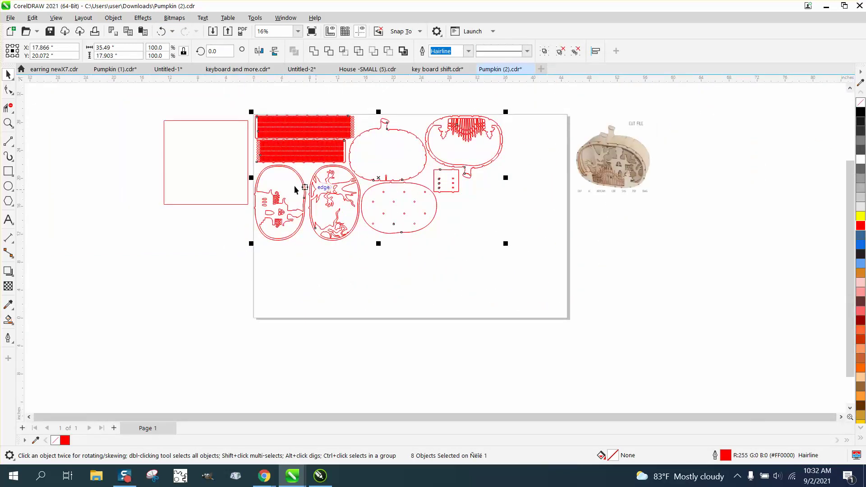
drag(435, 212, 675, 292)
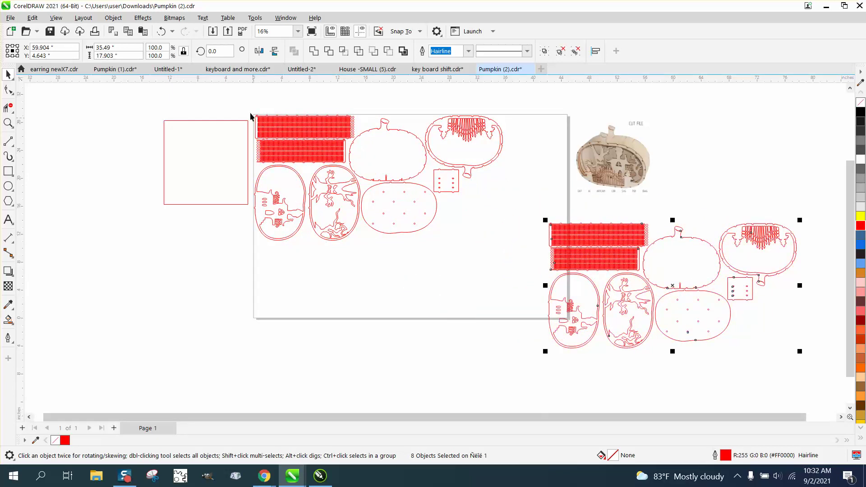
Scale the original set of pumpkin pieces on the page to 80 percent, leaving the copy at full size
drag(250, 98, 370, 219)
drag(521, 262, 521, 261)
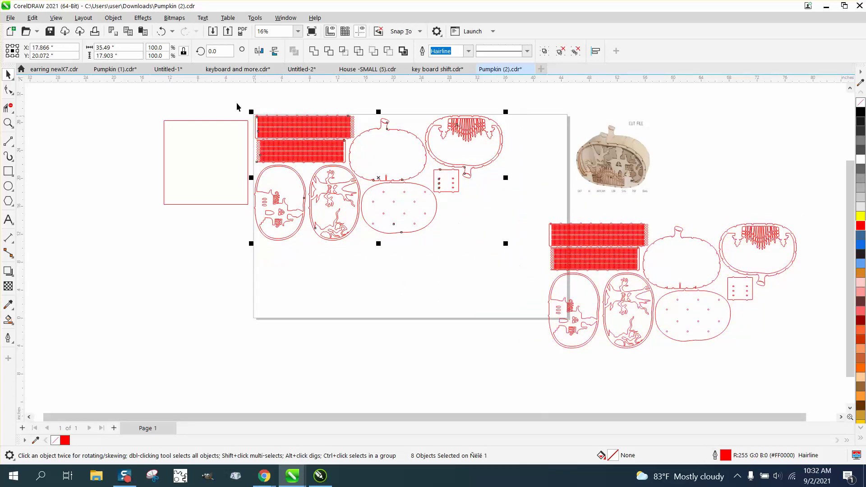
double_click(167, 48)
text(80)
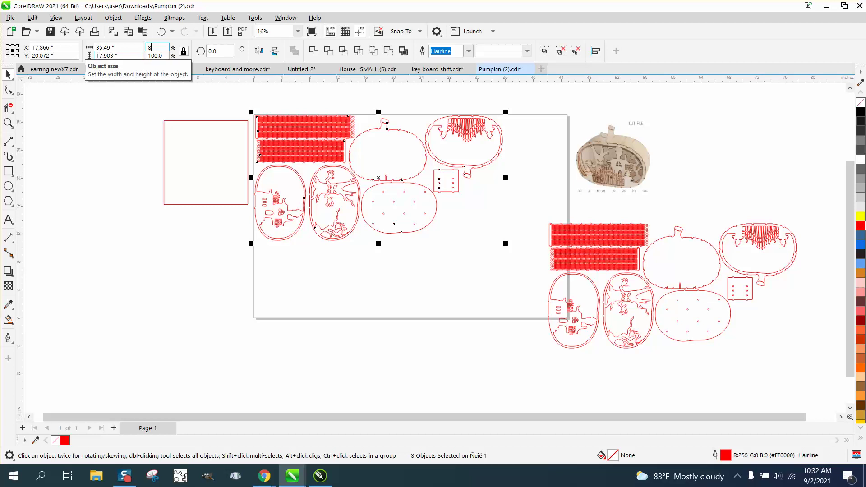
key(Return)
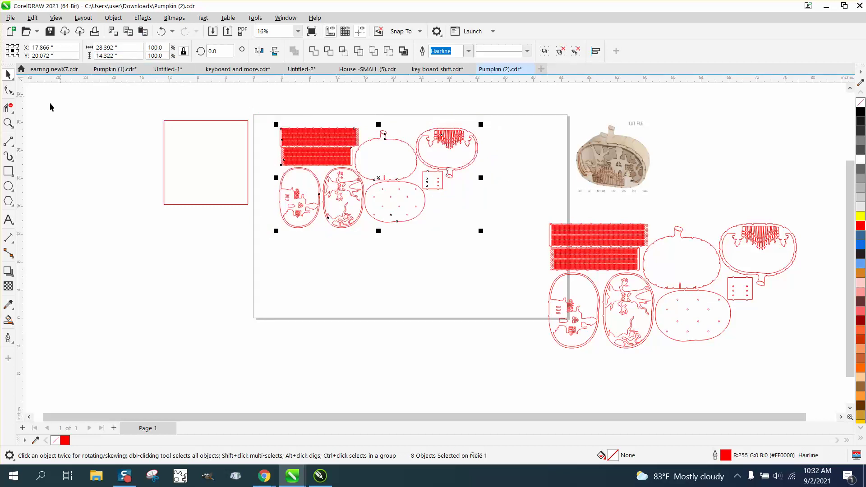
Dimension the gap between the first two slits of the upper living-hinge strip in the full-size copy
click(8, 123)
drag(287, 122, 405, 175)
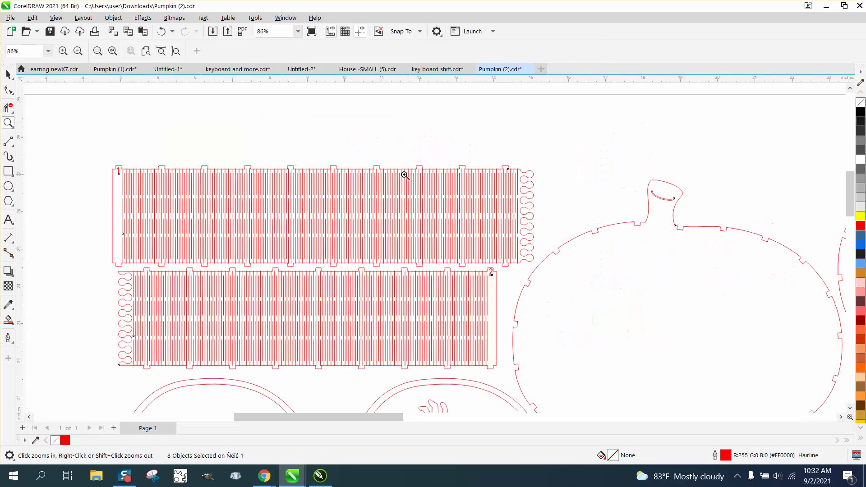
scroll(355, 198, down, 6)
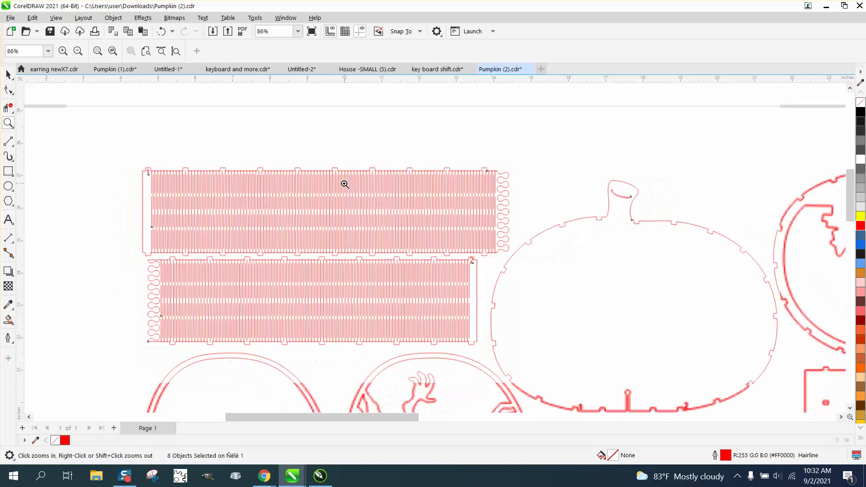
drag(696, 330, 740, 350)
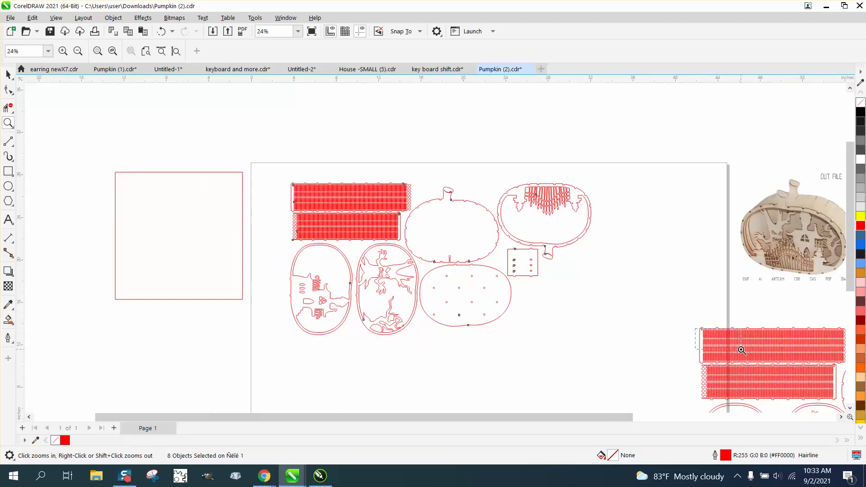
click(13, 240)
click(45, 240)
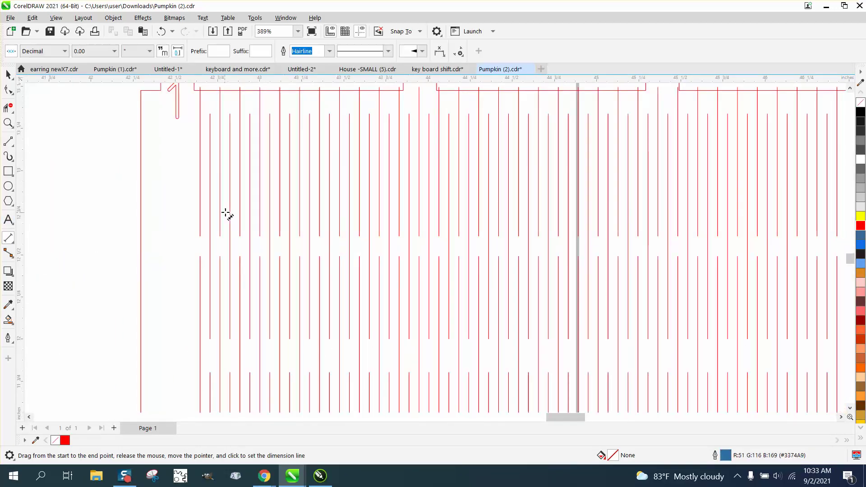
drag(211, 214, 201, 213)
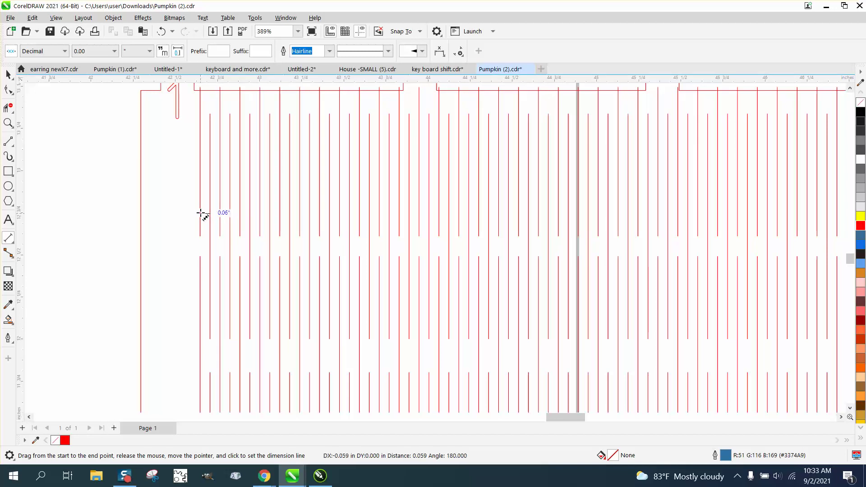
click(197, 189)
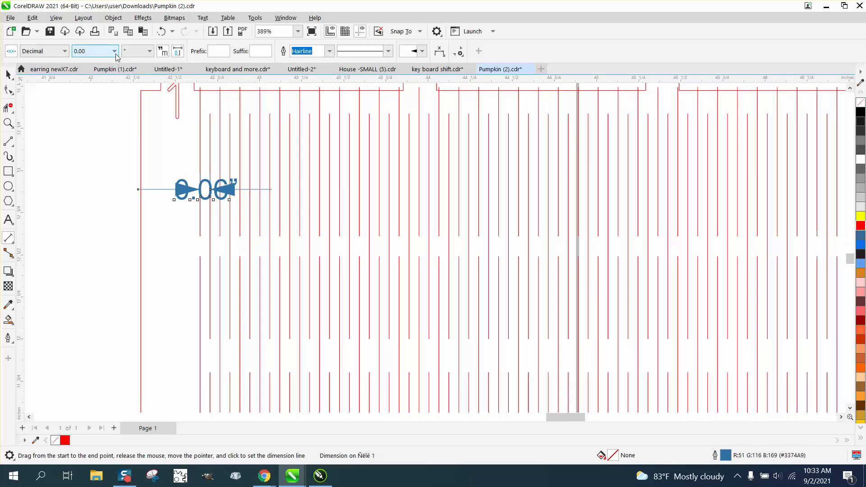
Set the slit dimension's precision to 0.00000 to read the gap, and delete the dimension
click(114, 51)
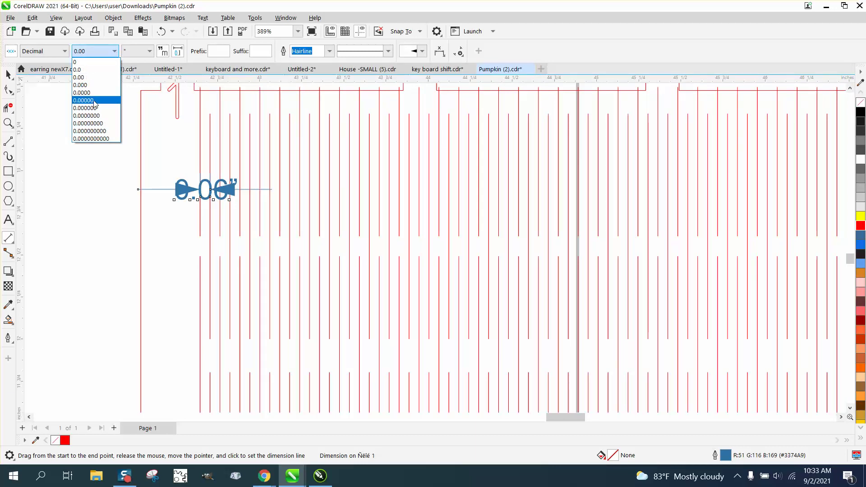
click(95, 100)
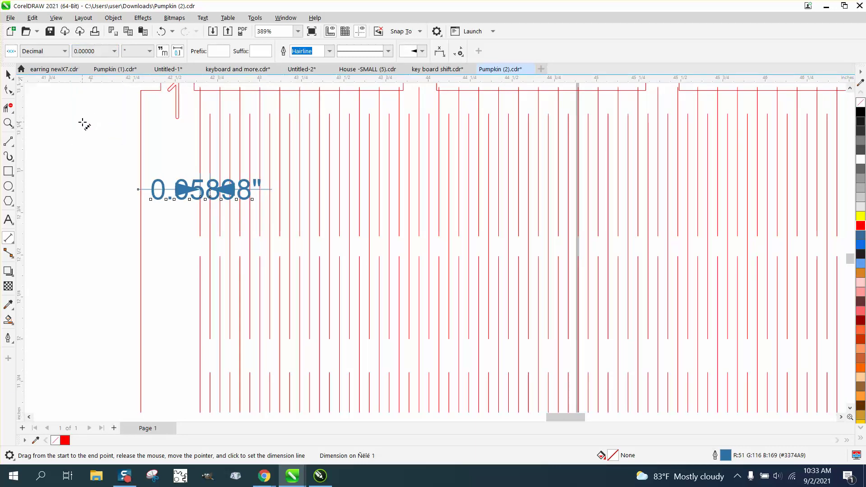
key(space)
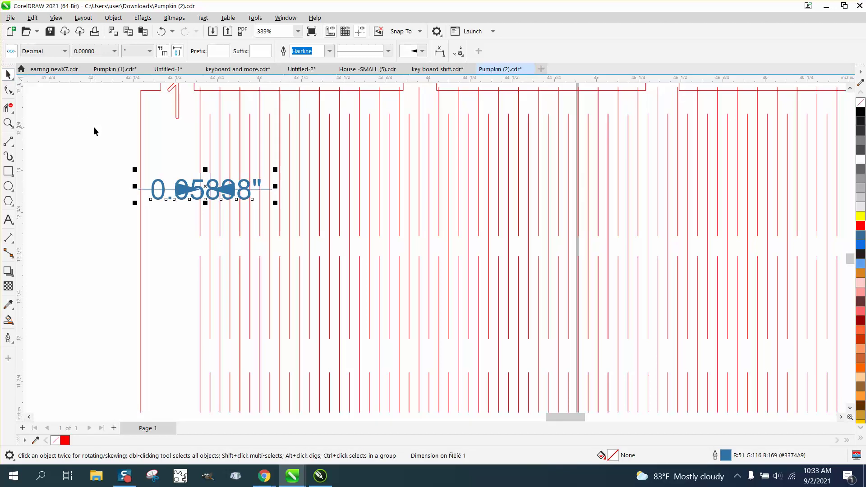
key(Delete)
Dimension the gap between the last two slits beside the wavy edge of the upper strip in the 80 percent set
scroll(355, 323, down, 5)
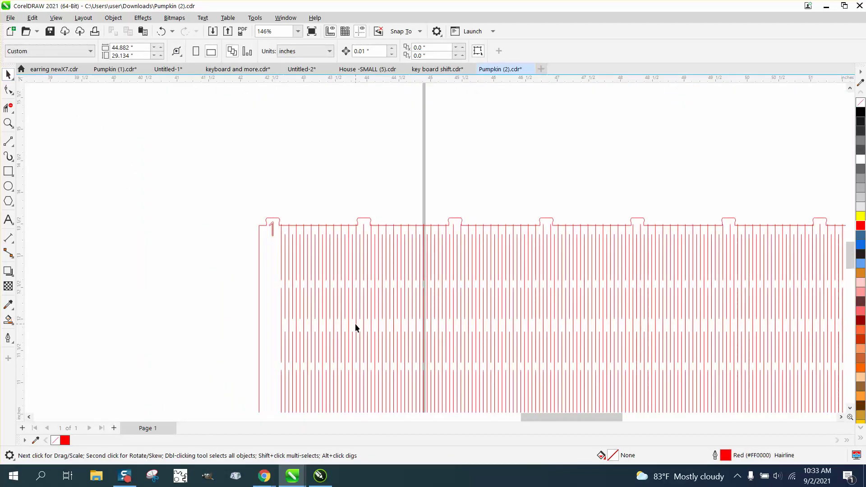
scroll(355, 316, down, 3)
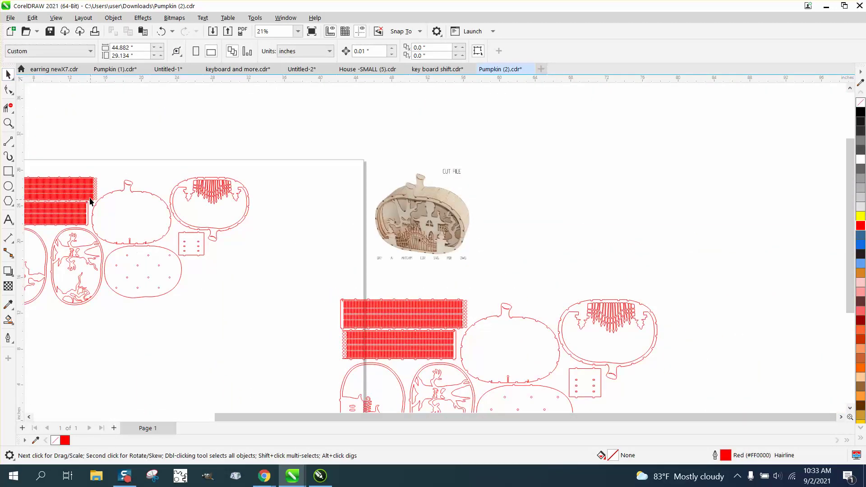
click(8, 122)
drag(72, 170, 133, 213)
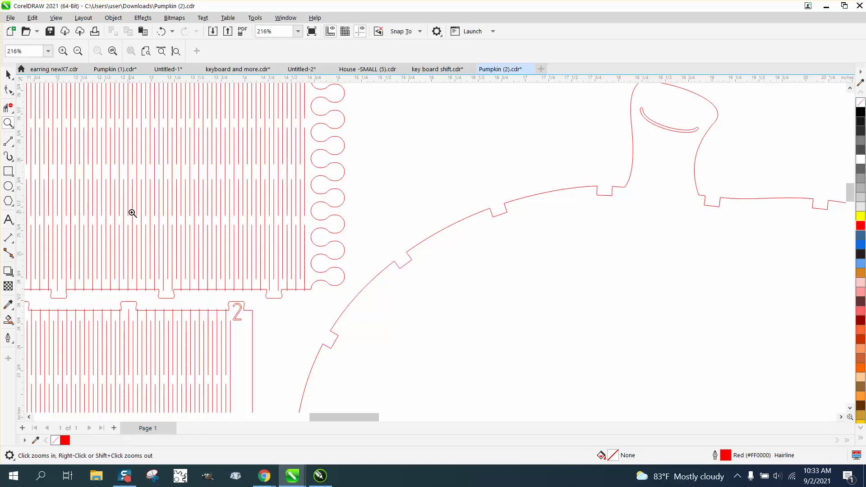
drag(269, 185, 362, 236)
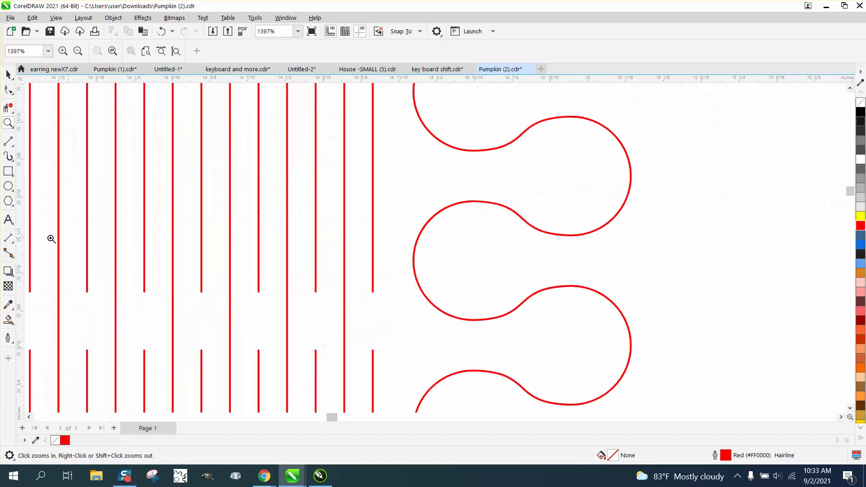
click(13, 245)
click(49, 244)
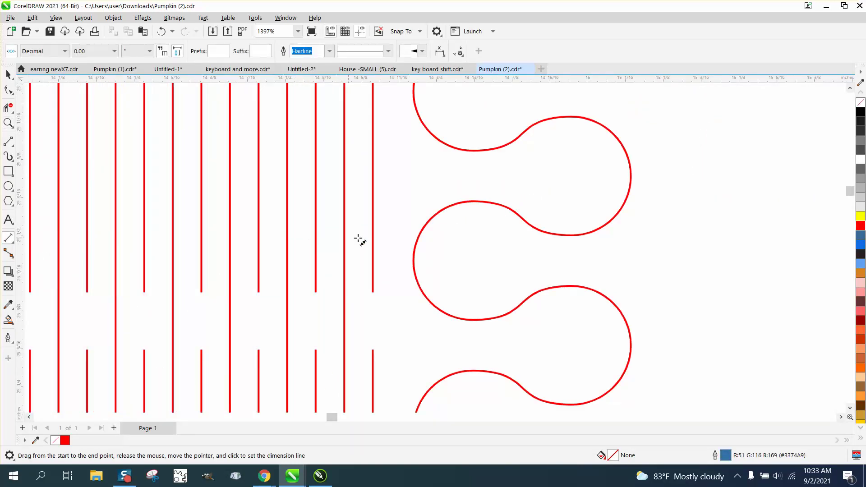
drag(375, 238, 345, 236)
click(348, 227)
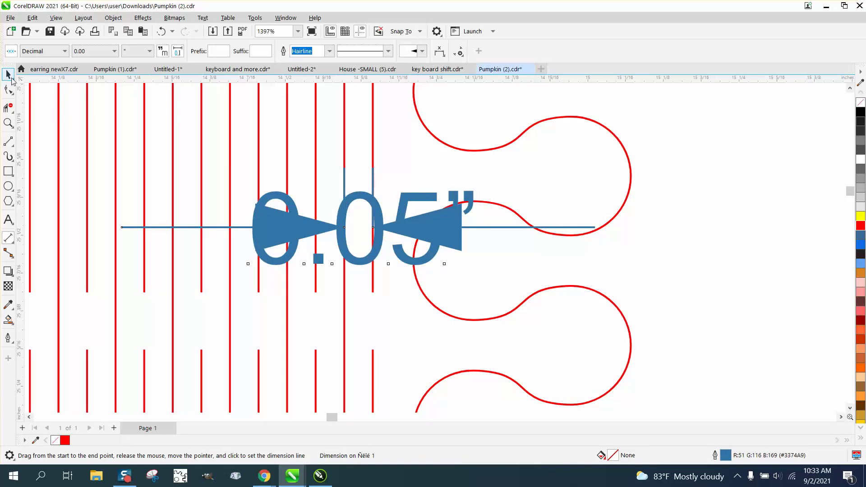
Set the new slit dimension's precision to 0.00000000
click(8, 75)
click(114, 51)
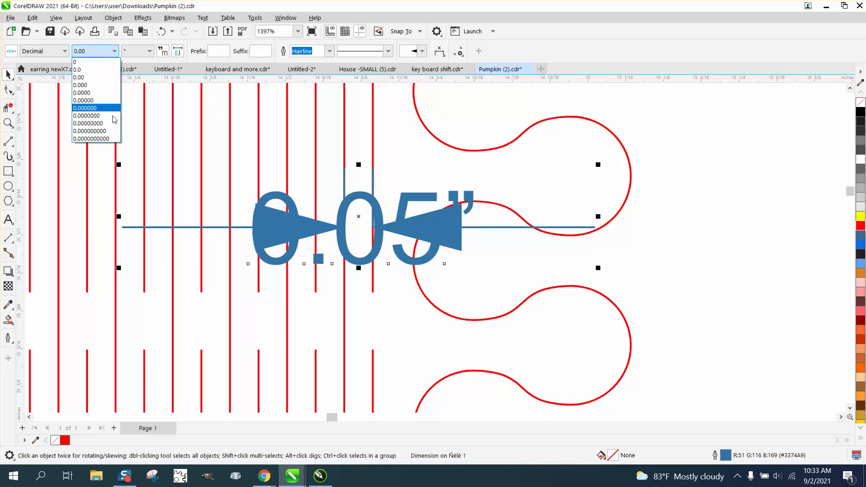
click(103, 123)
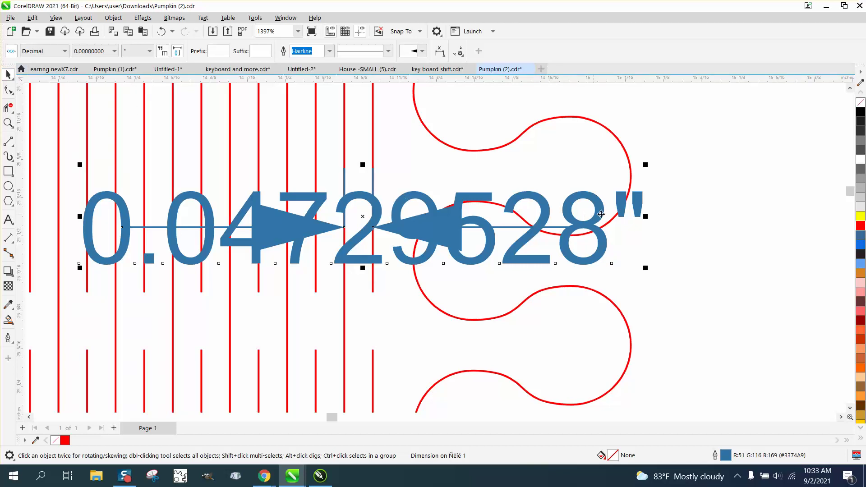
Delete the slit gap dimension from the 80 percent set's upper hinge strip
key(Delete)
scroll(500, 211, down, 10)
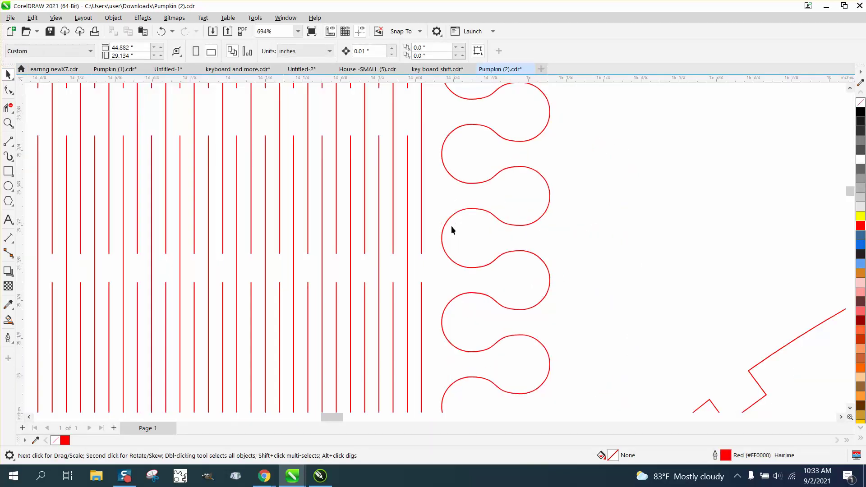
scroll(406, 207, down, 3)
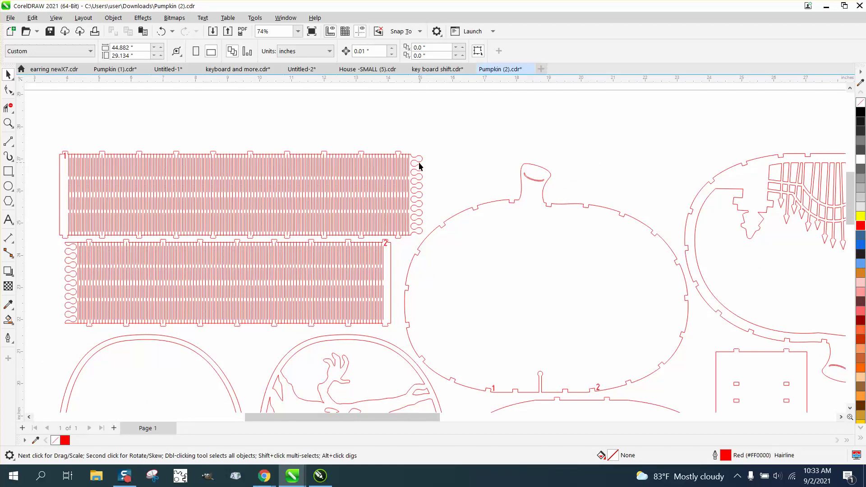
scroll(424, 166, down, 8)
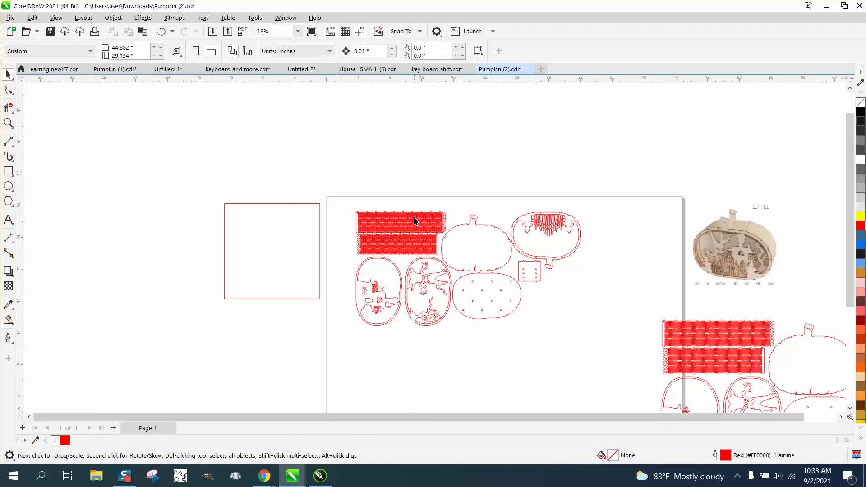
Dimension the depth of the second notch along the edge past the stem on the full-size pumpkin outline
click(9, 123)
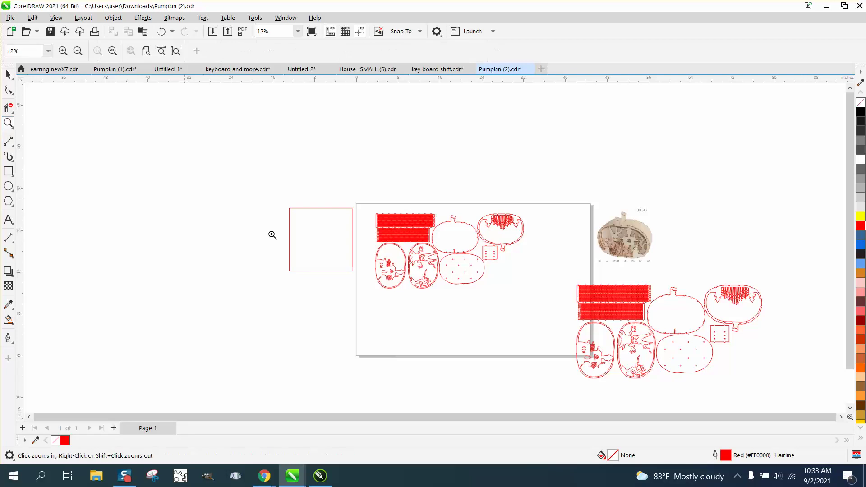
drag(665, 286, 680, 311)
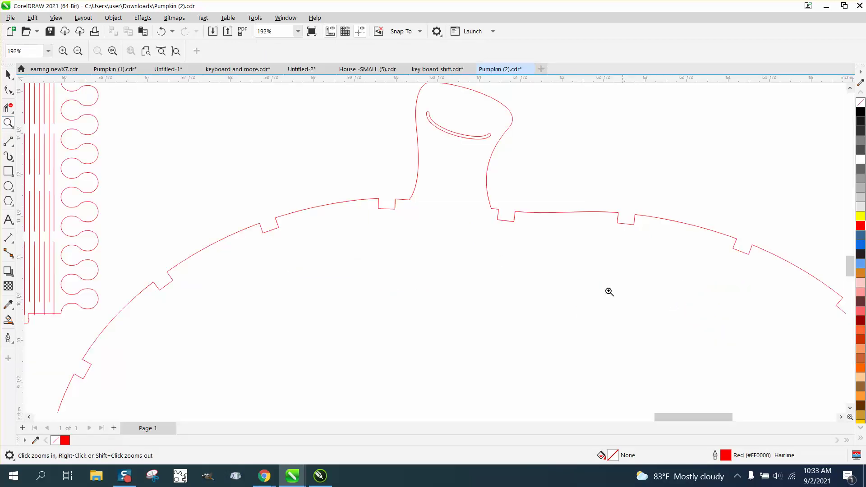
drag(509, 176, 660, 241)
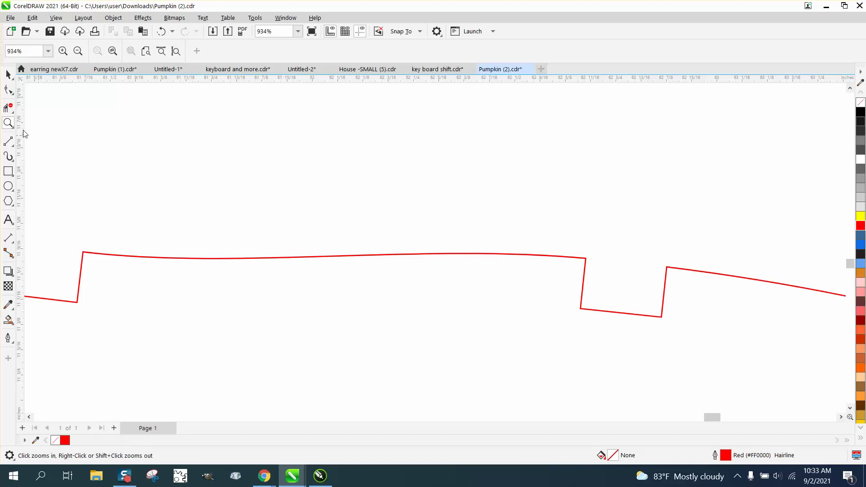
click(13, 247)
click(50, 239)
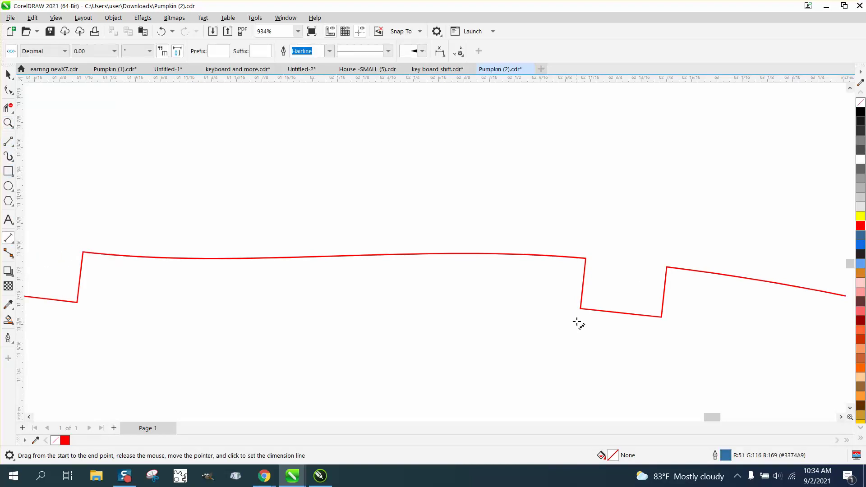
drag(582, 309, 585, 258)
click(637, 248)
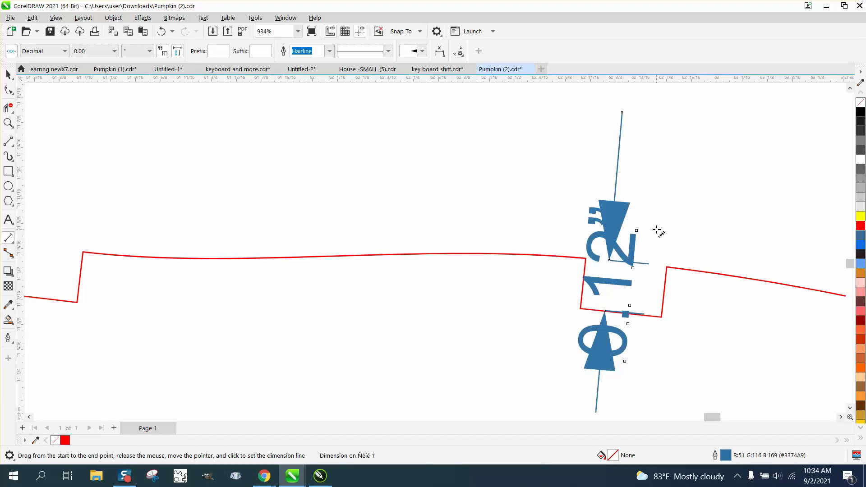
Set the notch dimension's precision to 0.00000 to read the depth, and delete the dimension
click(114, 51)
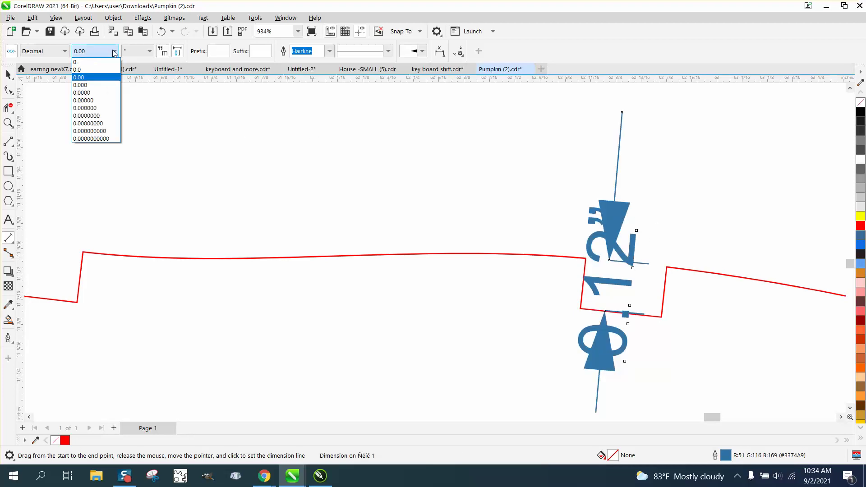
click(83, 100)
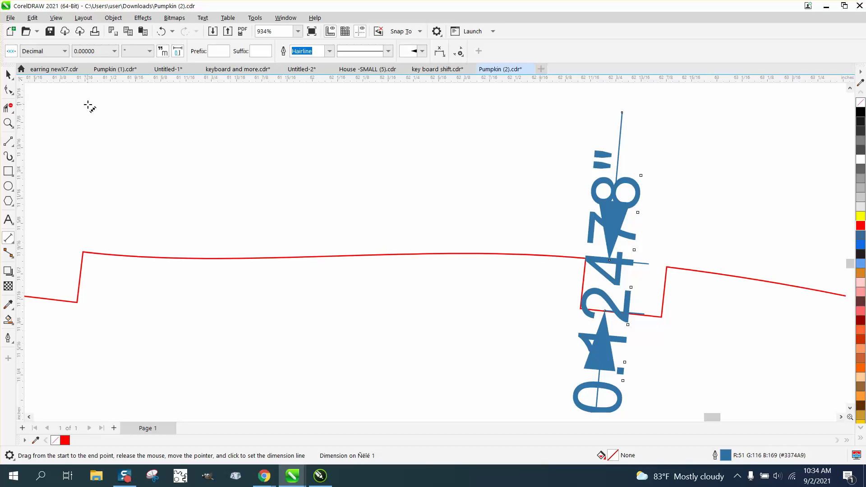
click(8, 74)
key(Delete)
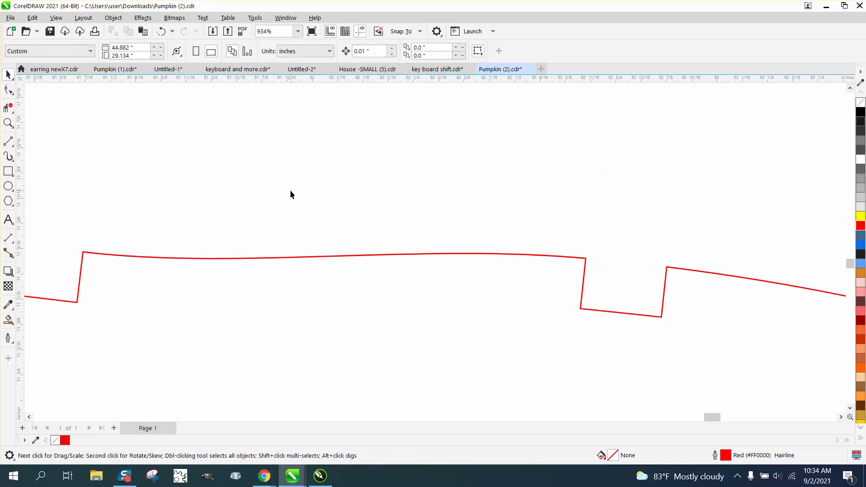
Examine the tabs and slits of the living-hinge strips and the mating pumpkin panels in the full-size and 80 percent sets
scroll(385, 212, down, 3)
scroll(430, 217, down, 6)
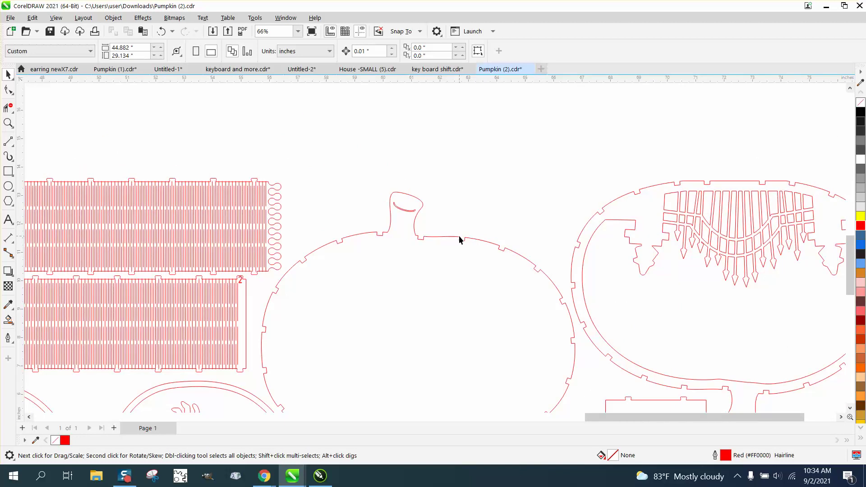
scroll(459, 236, down, 2)
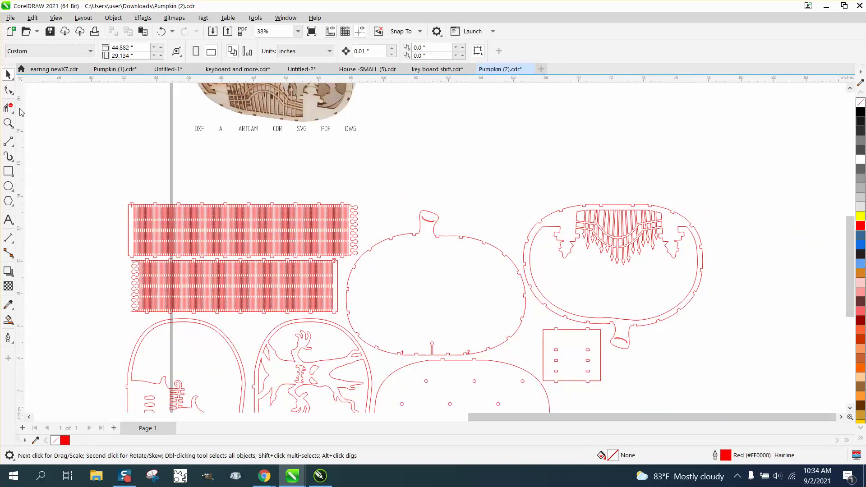
click(8, 123)
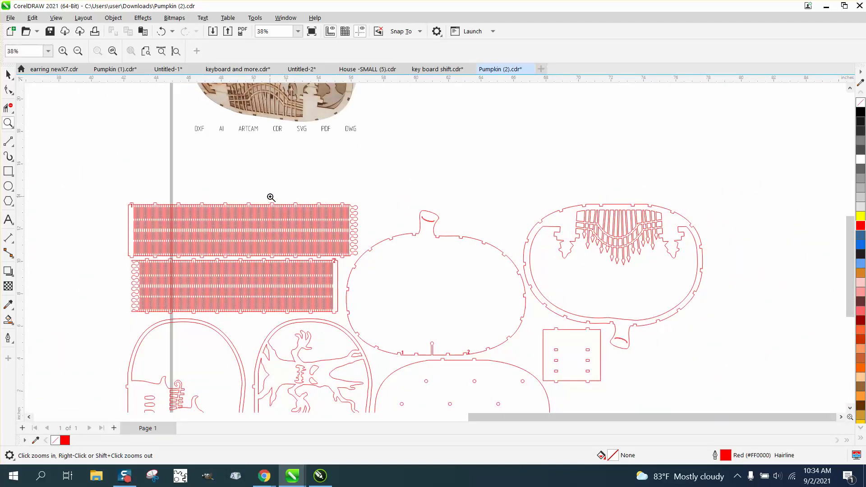
scroll(485, 277, down, 3)
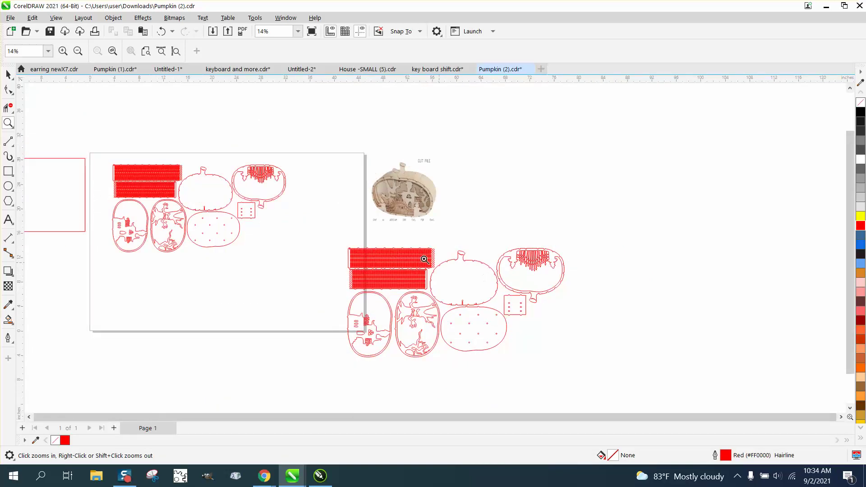
drag(400, 247, 422, 258)
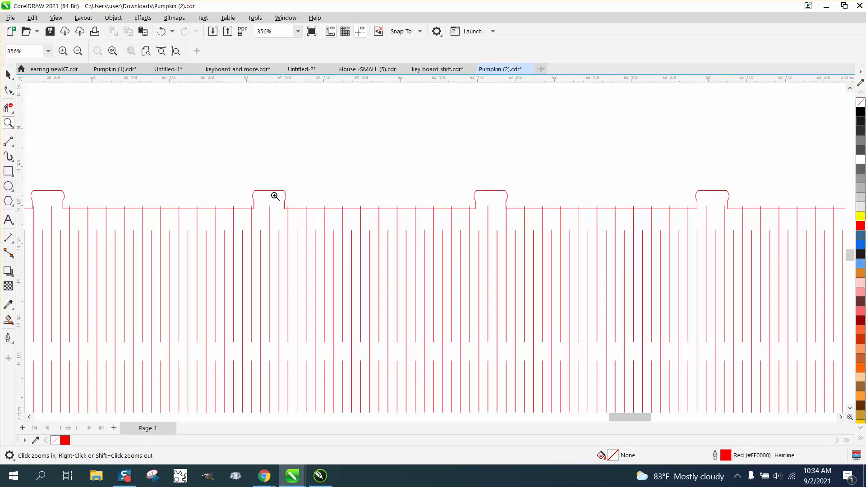
scroll(373, 224, down, 8)
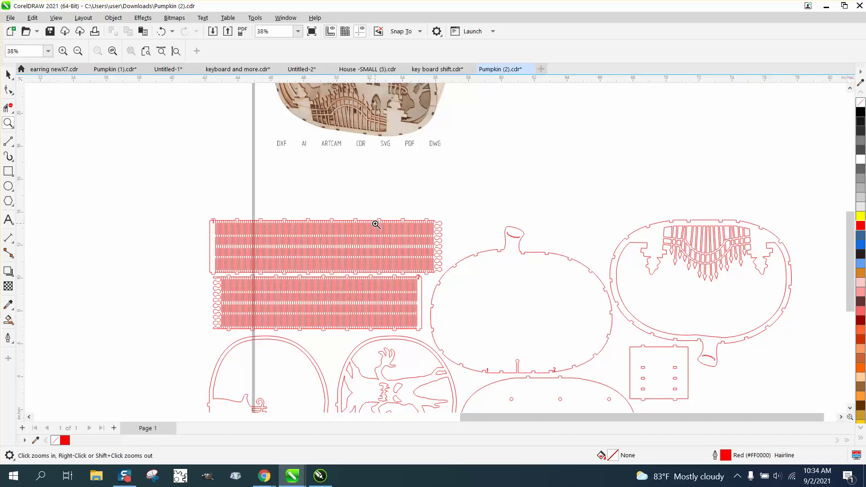
scroll(376, 225, down, 1)
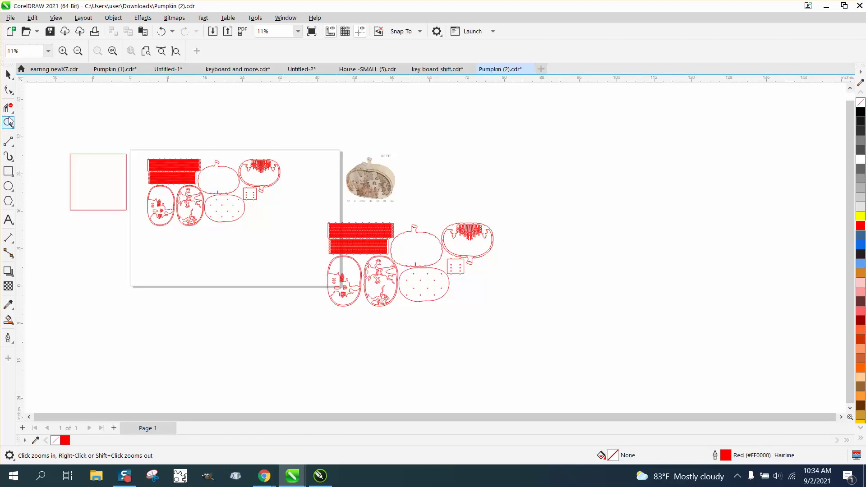
click(264, 193)
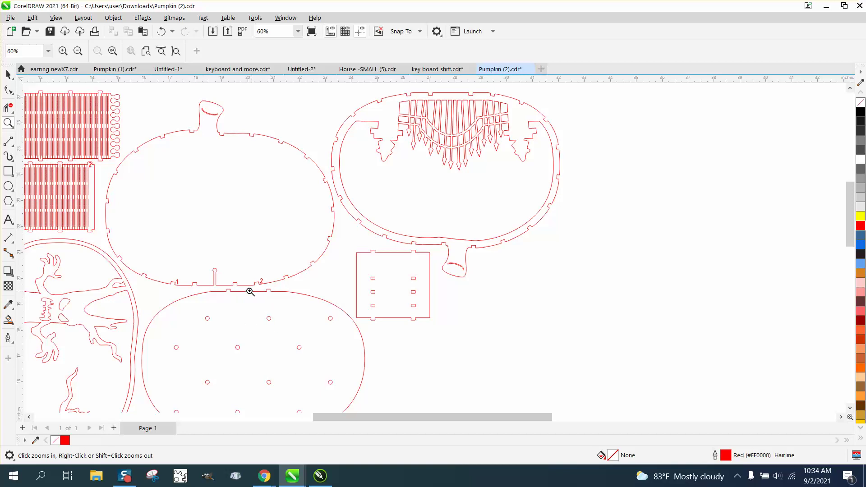
right_click(120, 308)
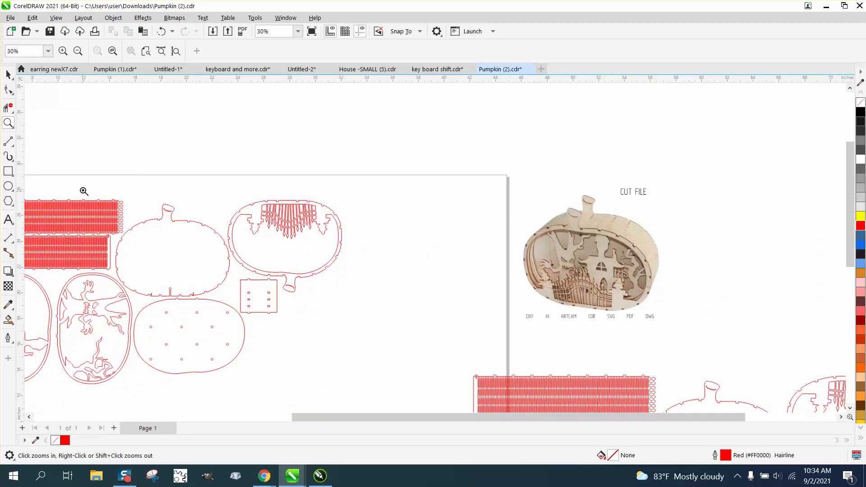
drag(84, 192, 149, 220)
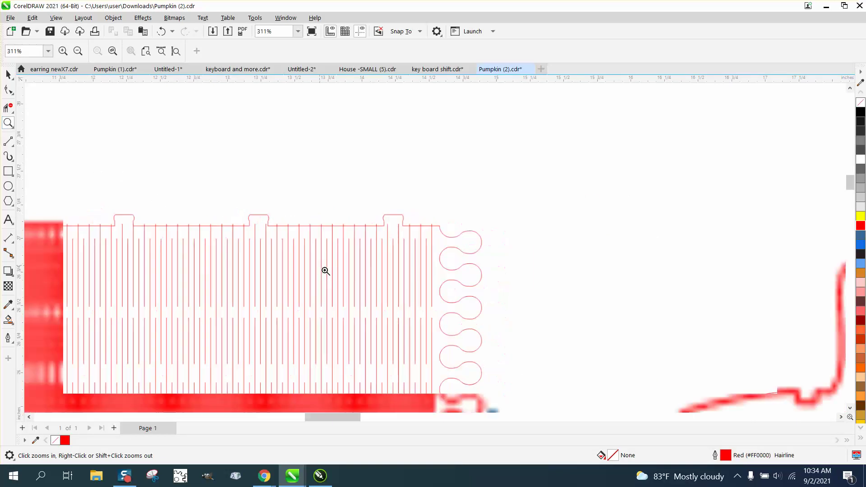
scroll(325, 271, down, 2)
scroll(315, 253, down, 3)
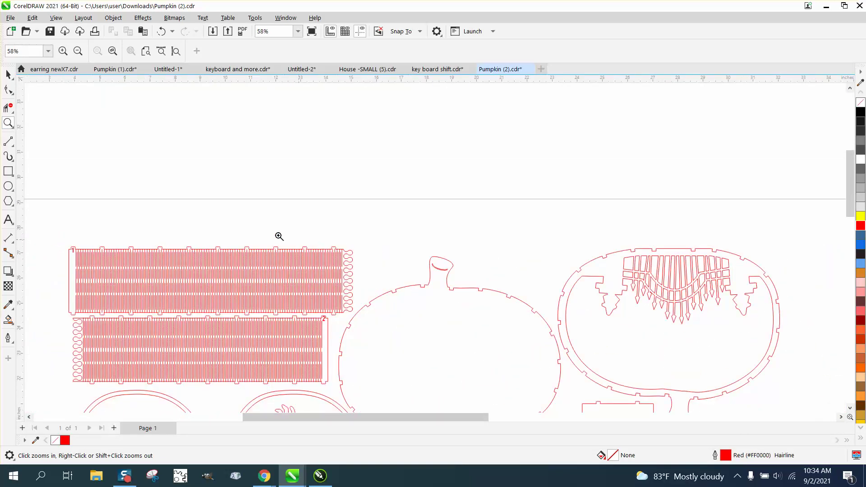
Set the document's nudge distance to 4 inches with nothing selected
click(8, 74)
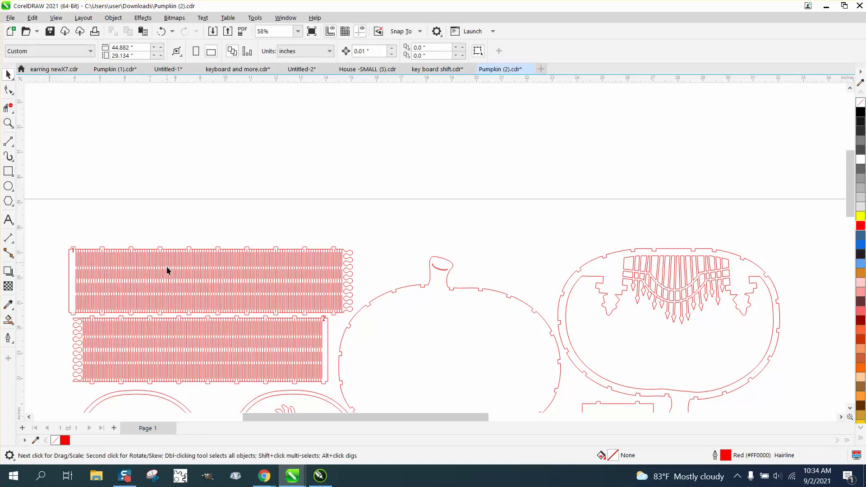
click(170, 278)
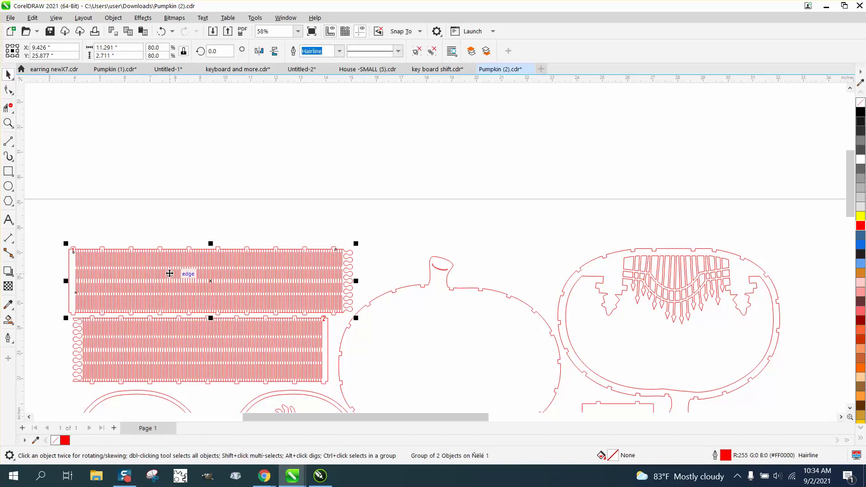
click(168, 160)
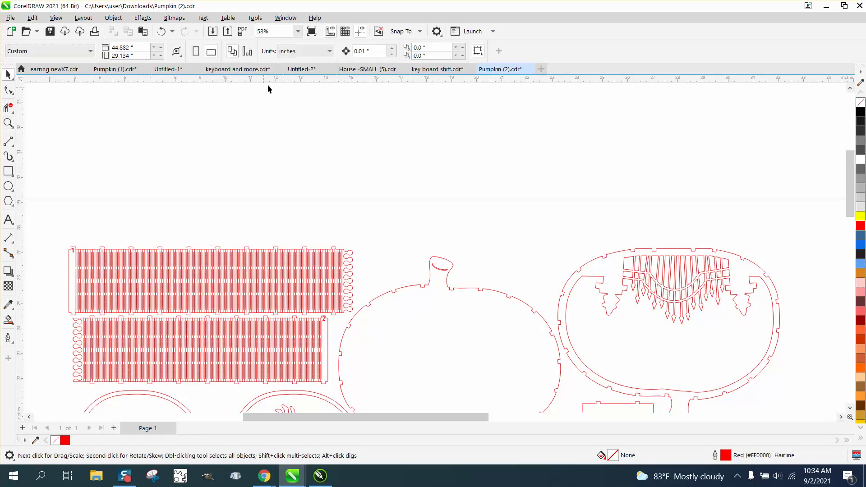
click(375, 52)
text(4)
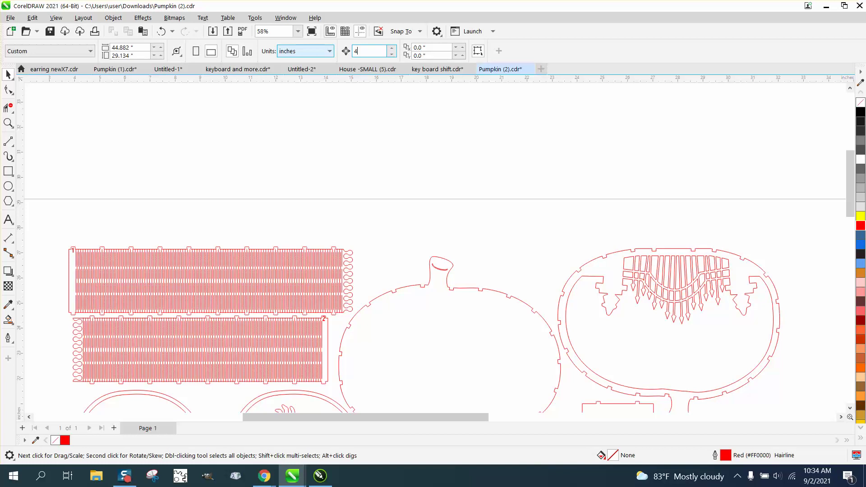
Try to ungroup the upper hinge strip of the 80 percent set, and nudge it up 4 inches and back
click(221, 257)
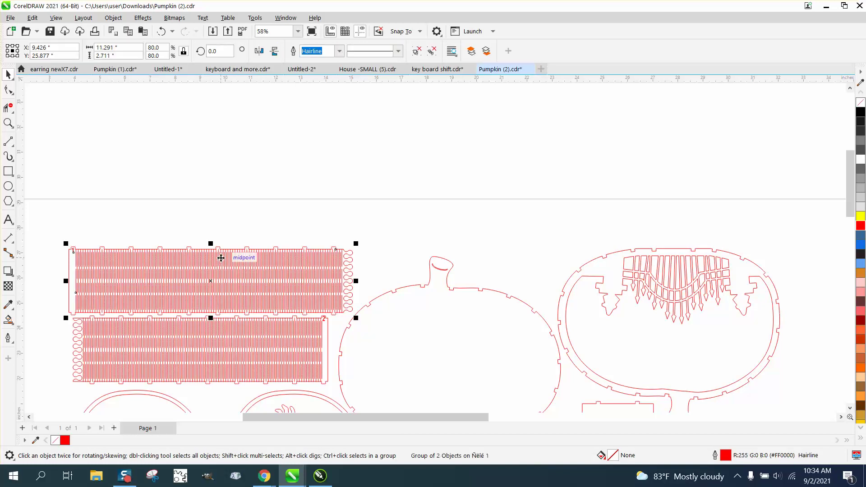
click(113, 20)
mouse_move(134, 197)
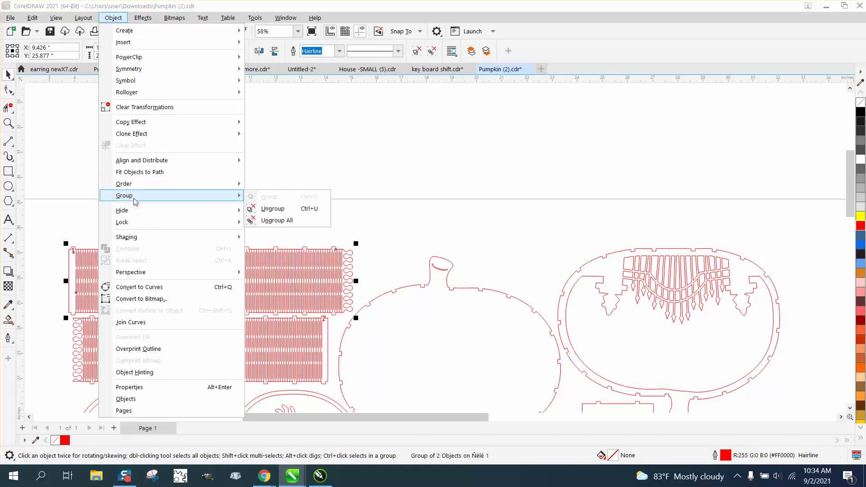
click(264, 209)
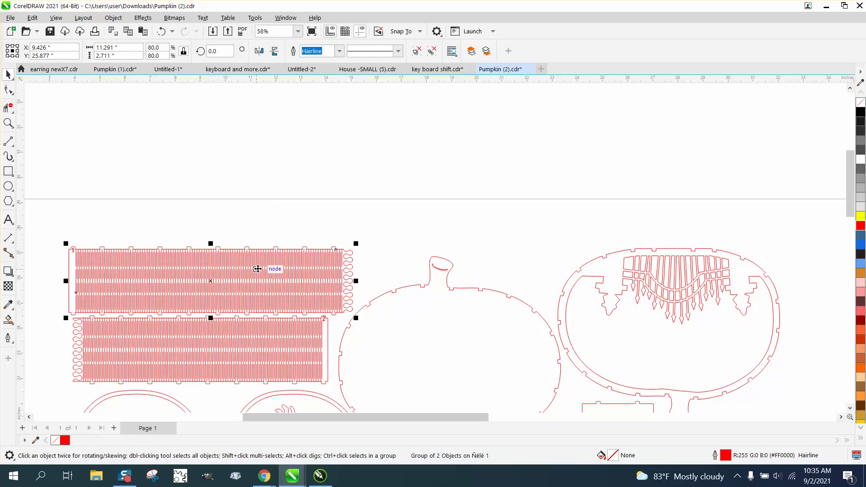
key(Up)
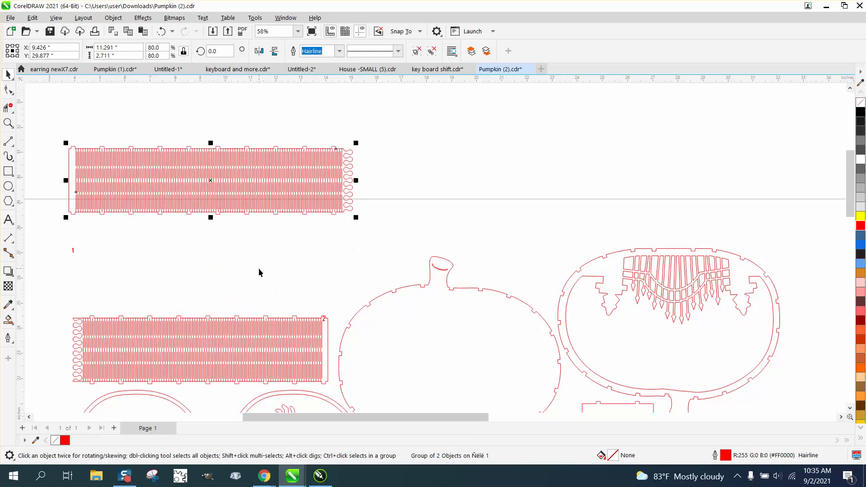
key(Down)
Ungroup the upper living-hinge strip of the 80 percent set
click(114, 18)
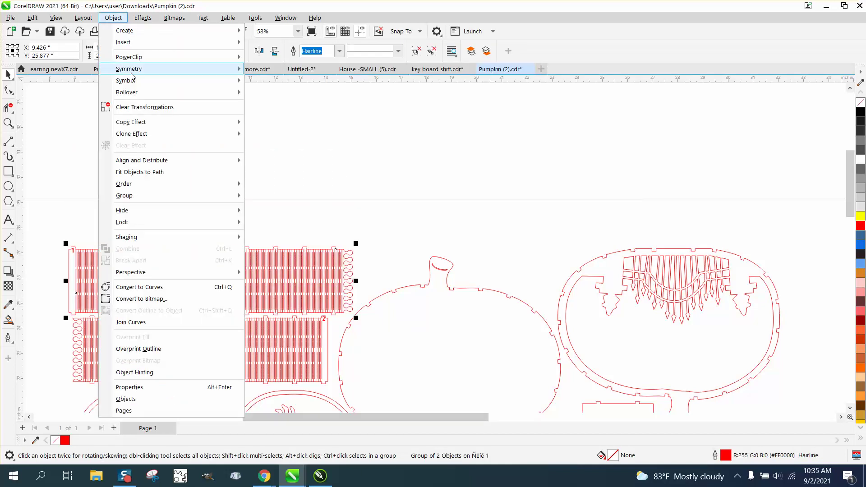
mouse_move(141, 196)
click(273, 209)
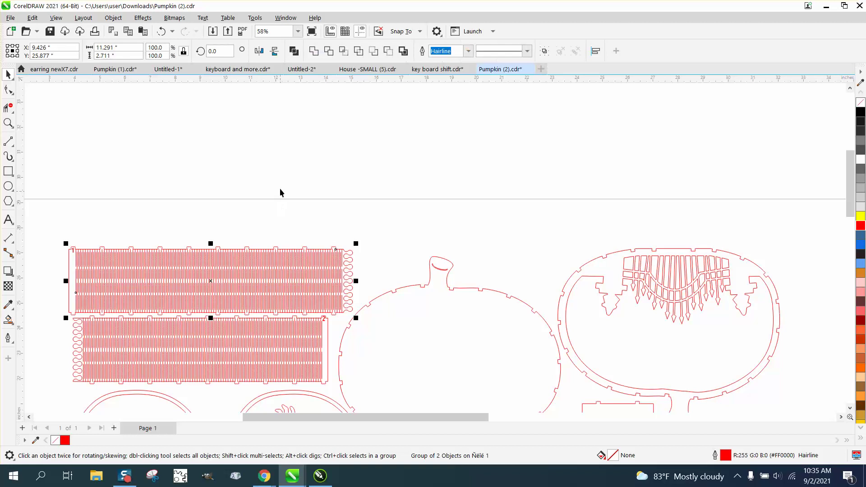
Move the upper strip's slit lines up 8 inches and its tabbed outline up 4 inches
click(287, 260)
key(Up)
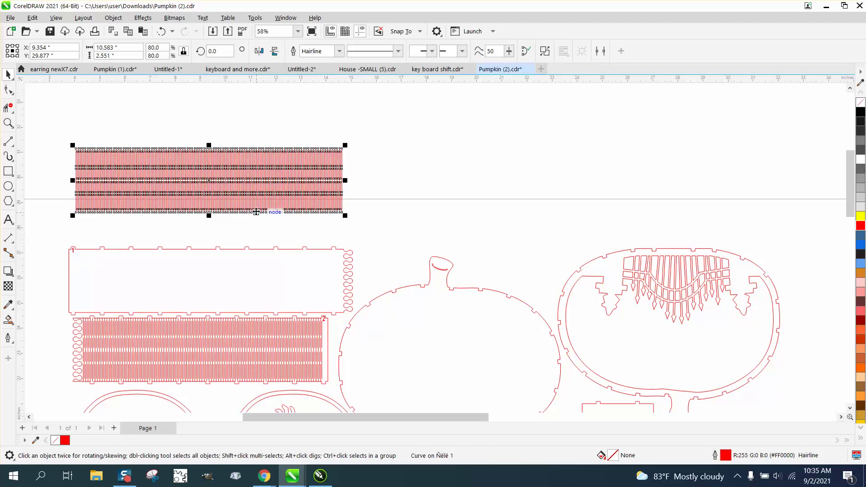
key(Up)
click(227, 262)
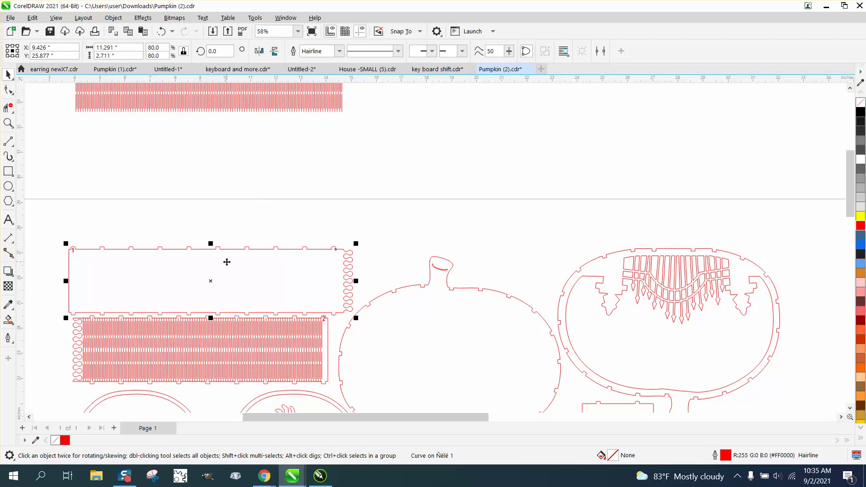
key(Up)
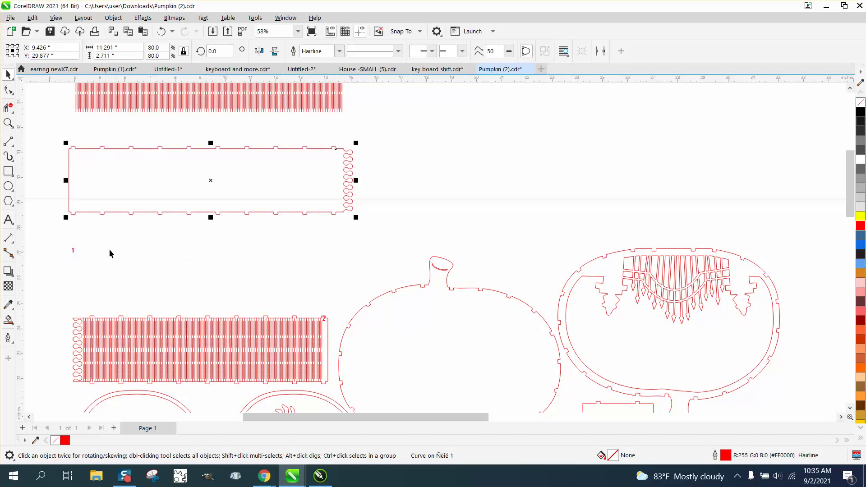
Delete the number 1 label below the 80 percent tabbed outline
drag(55, 243, 121, 274)
key(Escape)
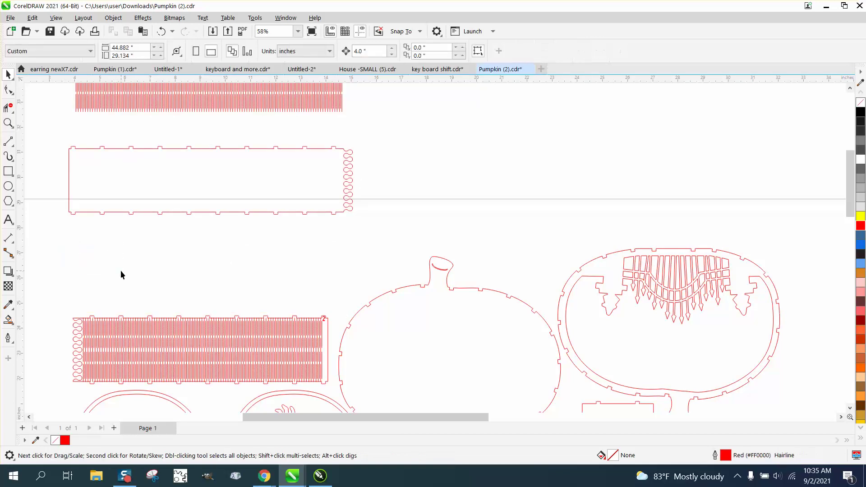
Select the head nodes of the first tab on the upper edge of the 80 percent outline
click(8, 123)
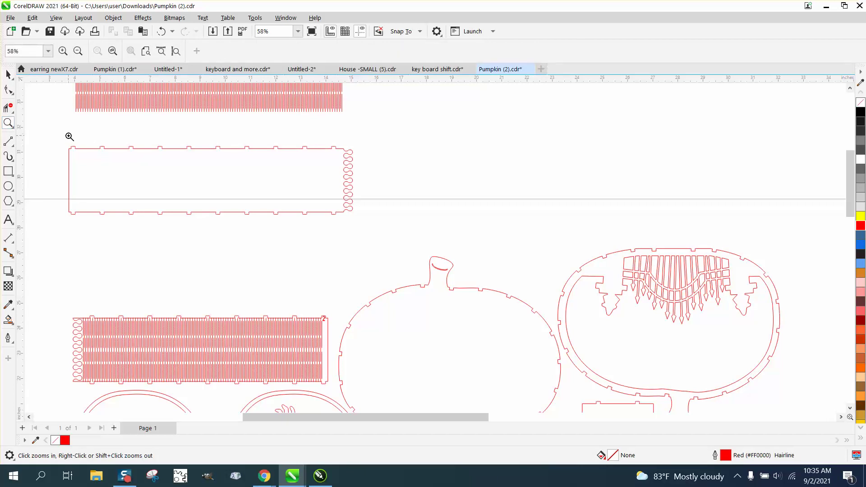
drag(68, 136, 373, 192)
scroll(251, 206, down, 1)
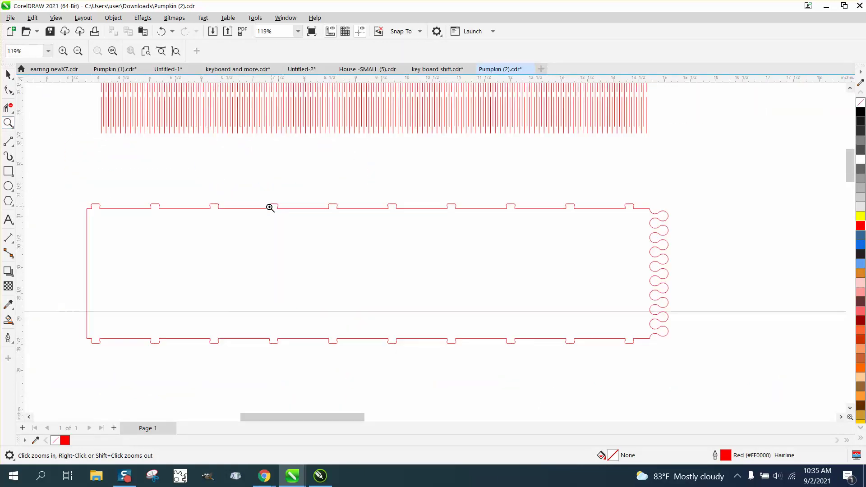
drag(80, 181, 648, 238)
click(8, 90)
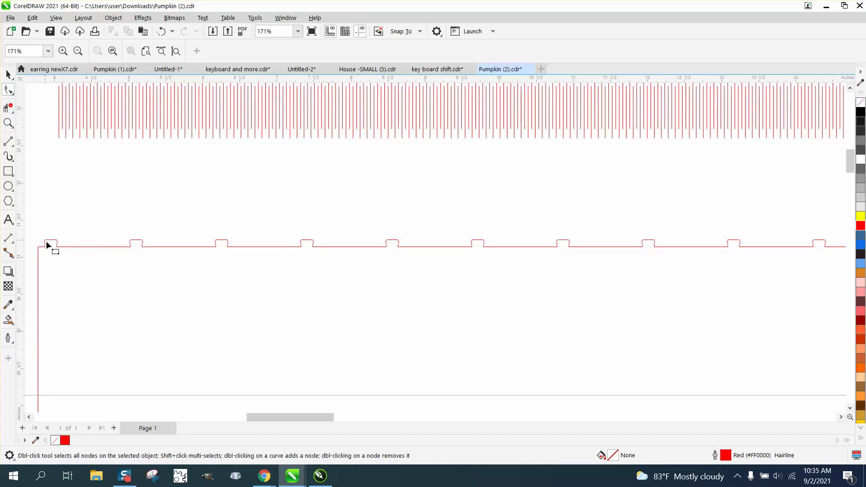
click(50, 242)
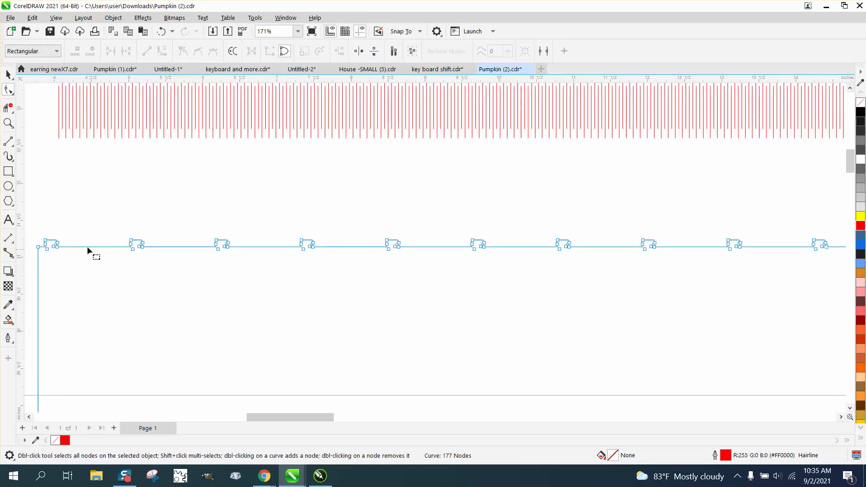
click(8, 123)
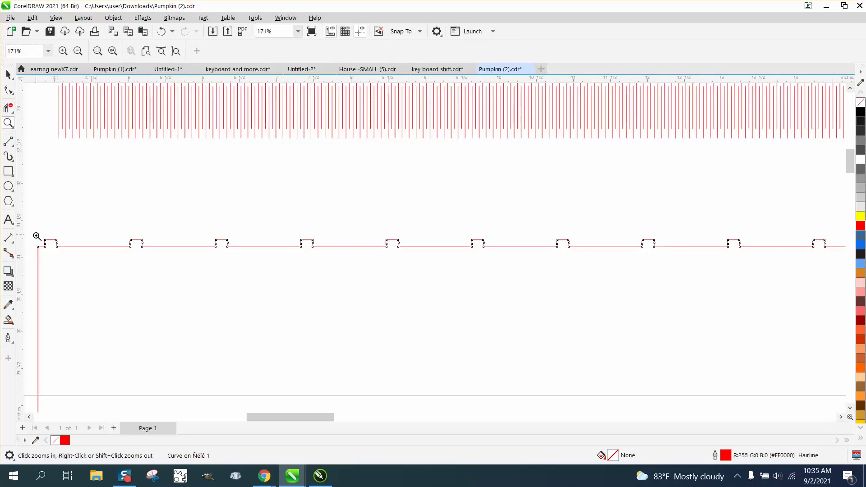
drag(35, 236, 120, 271)
click(8, 89)
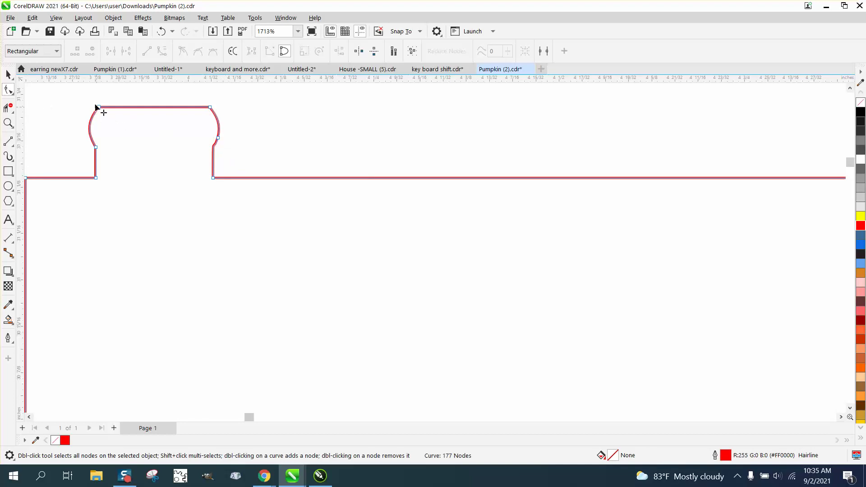
drag(261, 161, 261, 161)
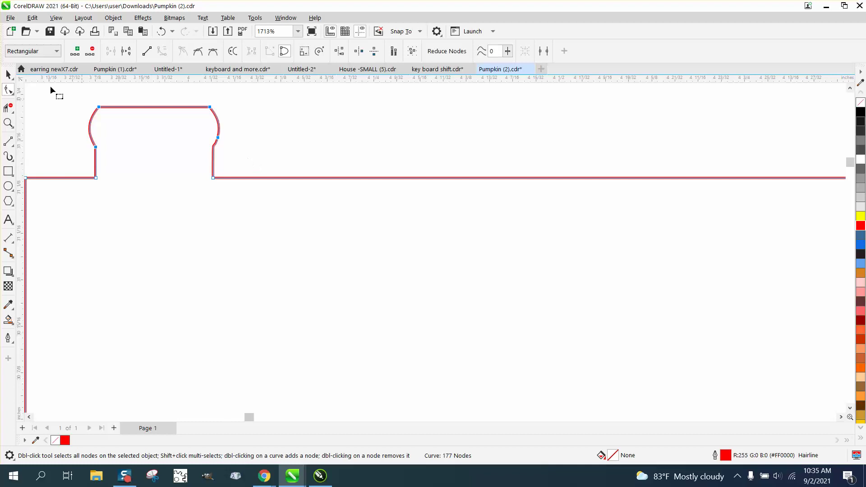
Measure the first upper tab's height with a parallel dimension from its base to its top corner, and remove the dimension
click(8, 75)
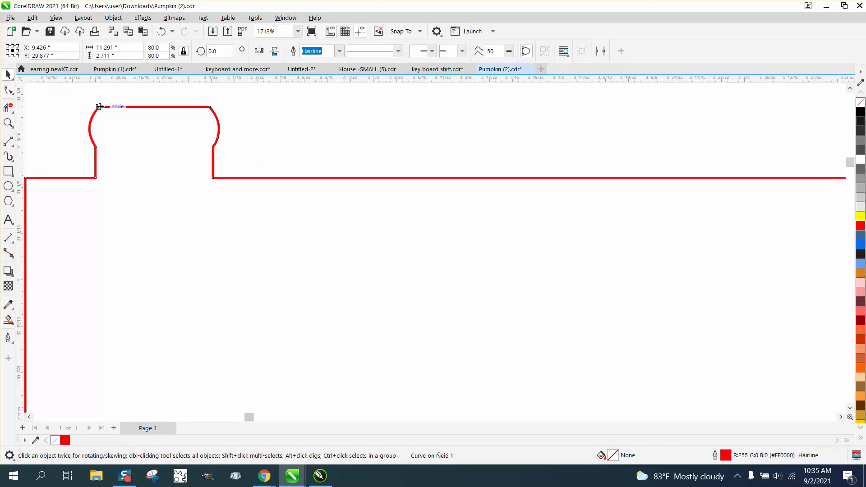
click(9, 239)
click(45, 239)
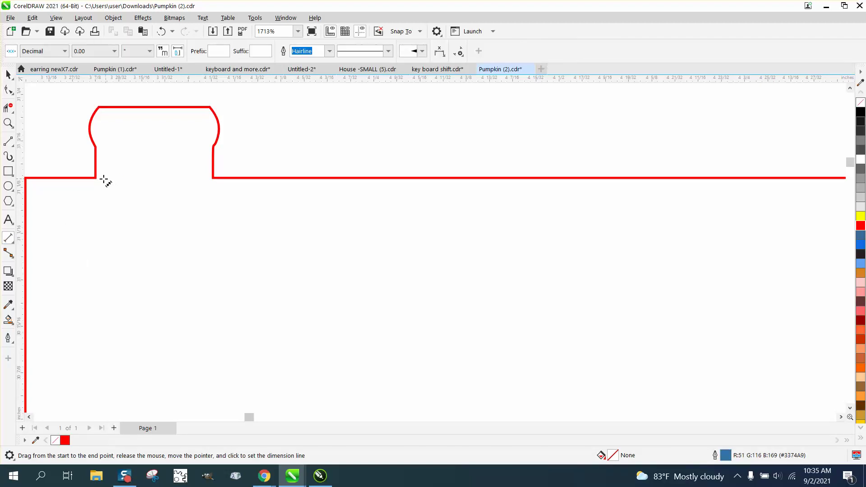
drag(96, 178, 100, 107)
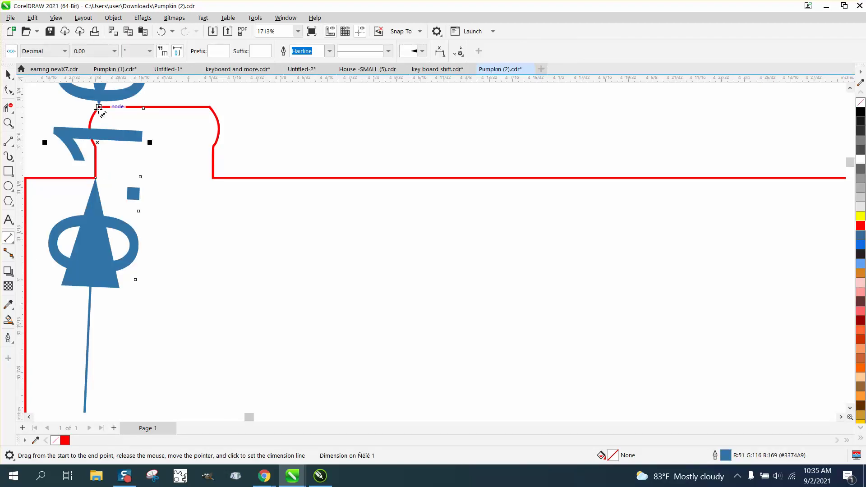
key(Escape)
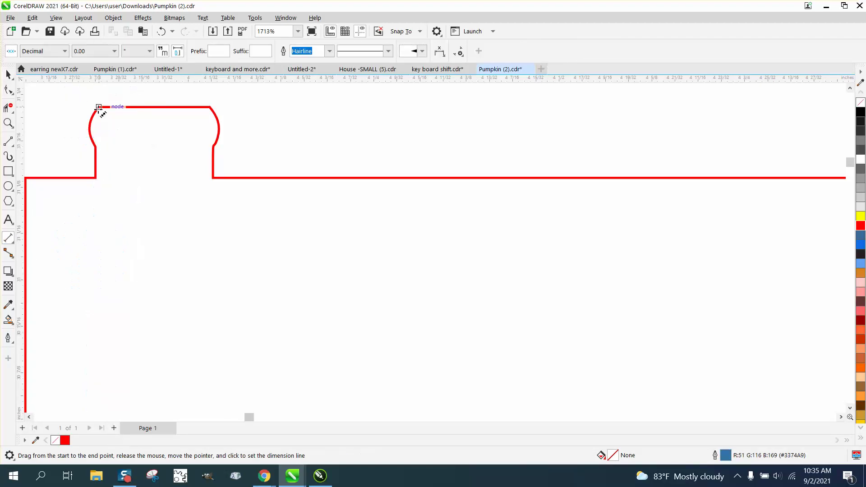
Set the nudge distance to 0.02 inches and move the first upper tab's head nodes up by one nudge
click(8, 75)
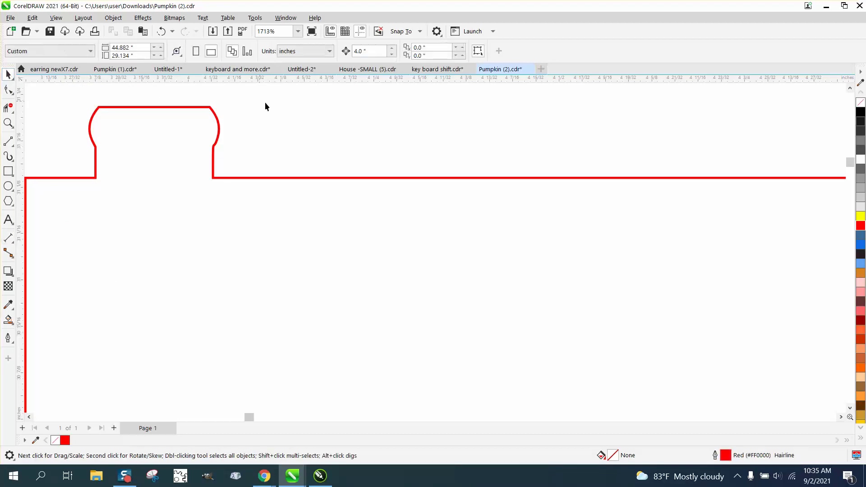
double_click(370, 52)
text(.02)
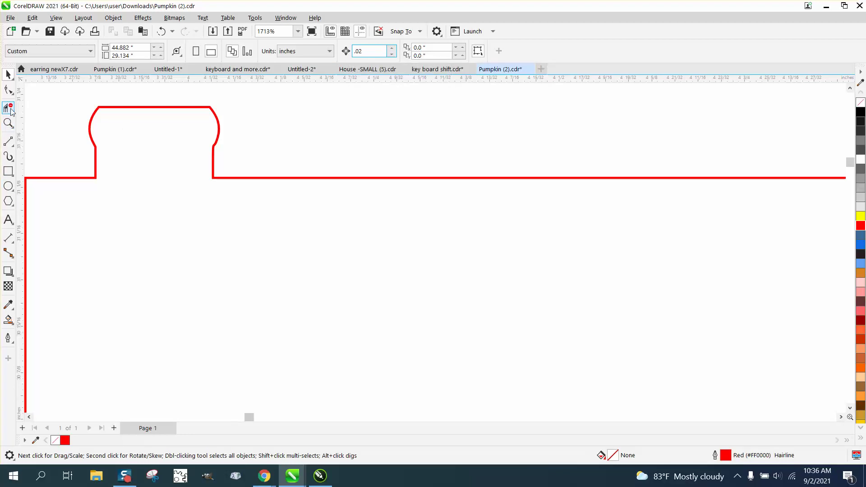
click(8, 89)
click(89, 117)
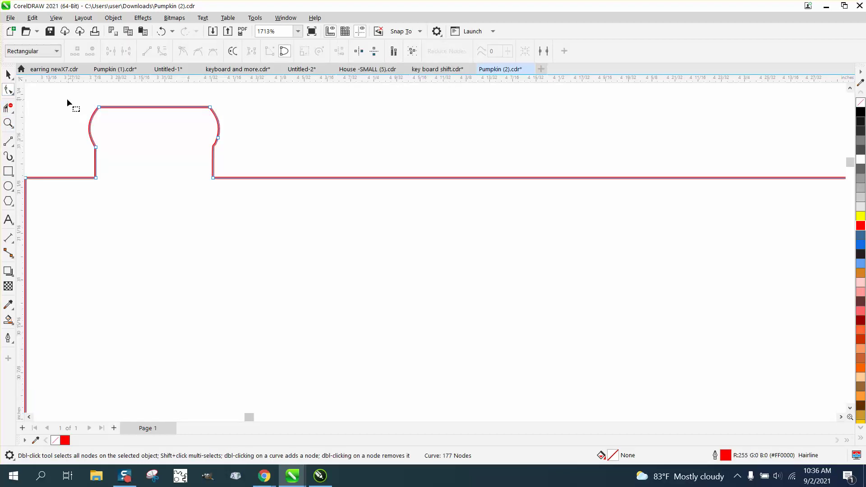
drag(66, 99, 251, 161)
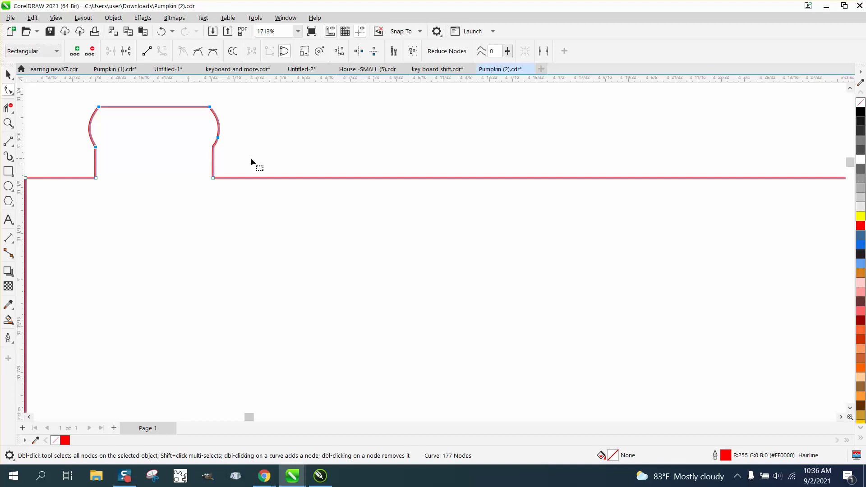
key(Up)
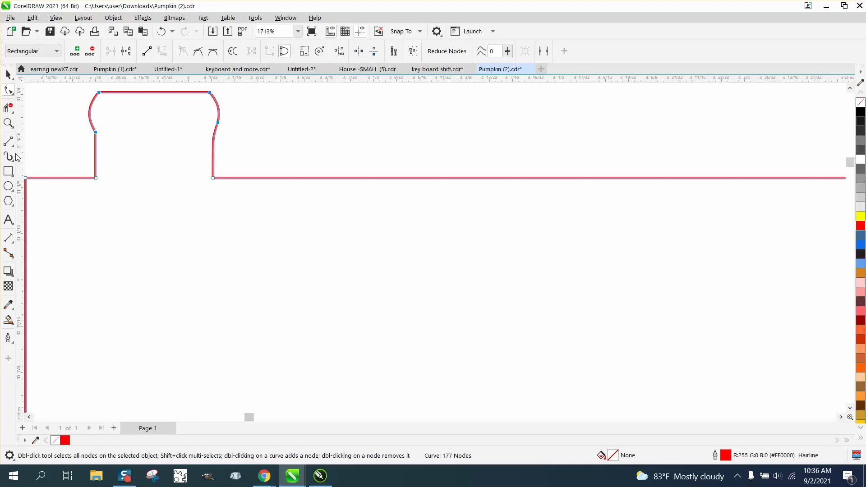
Measure the raised first tab's height with a parallel dimension at four-decimal precision, and delete the dimension
click(15, 246)
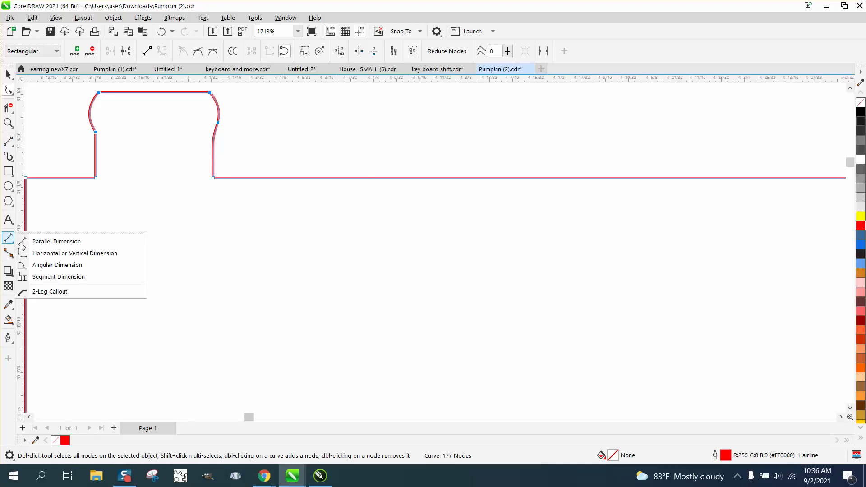
click(49, 235)
drag(96, 177, 100, 96)
click(101, 97)
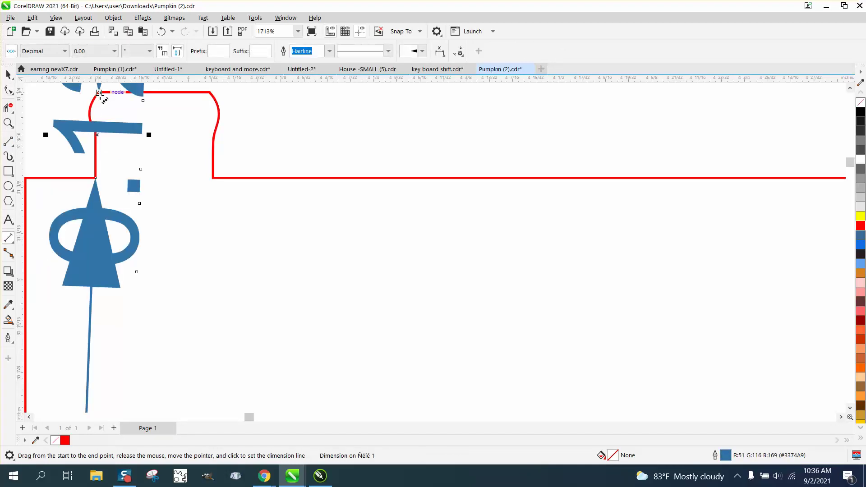
click(114, 51)
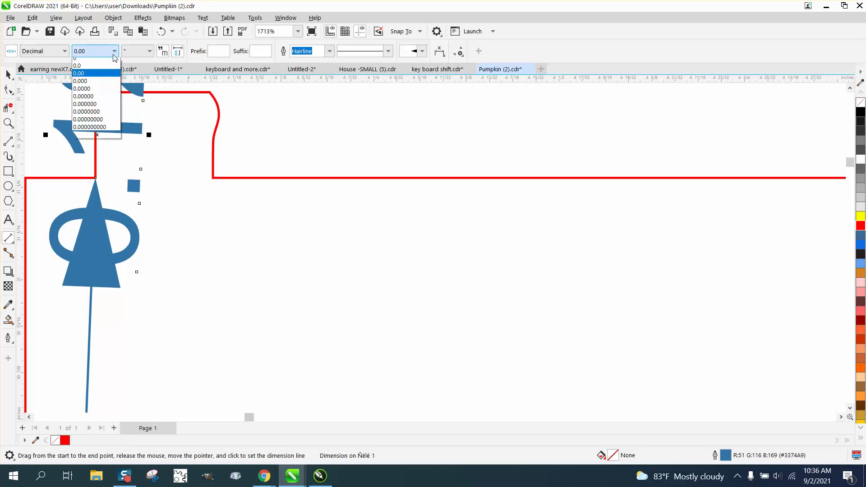
click(86, 99)
scroll(143, 160, down, 4)
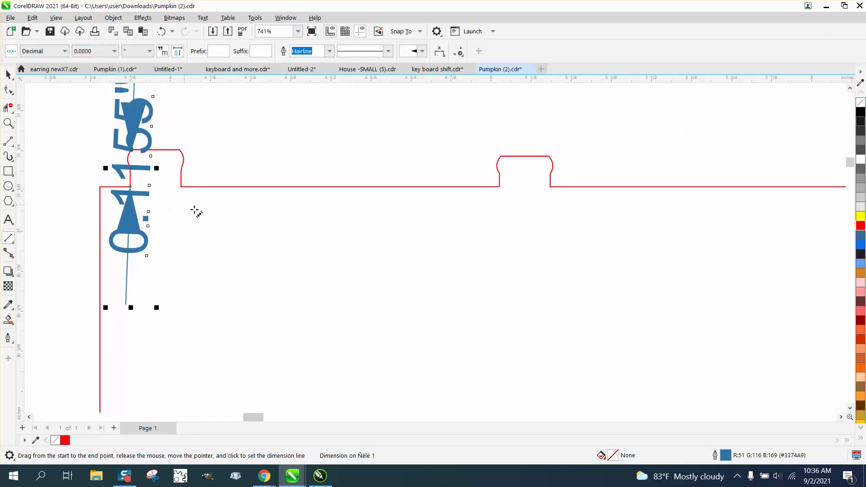
scroll(202, 217, down, 1)
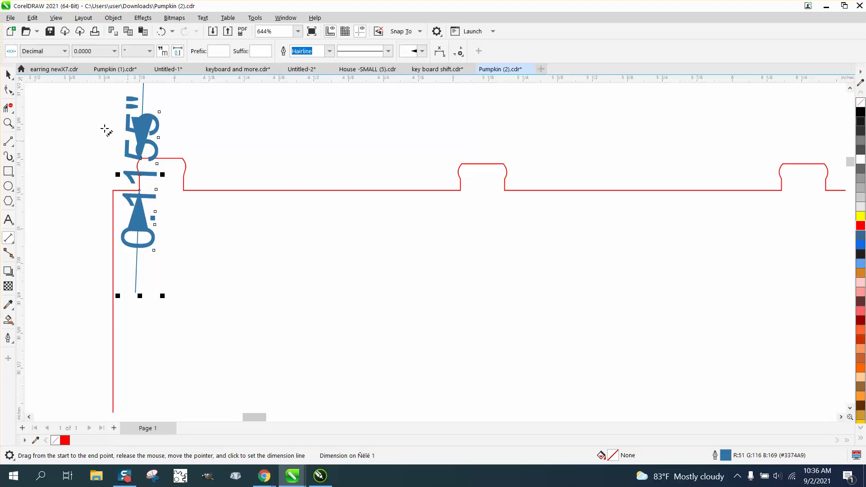
click(8, 74)
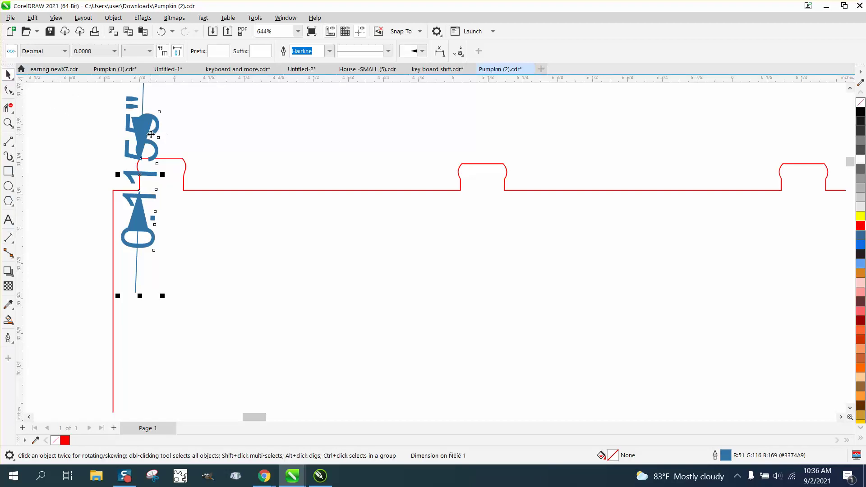
key(Delete)
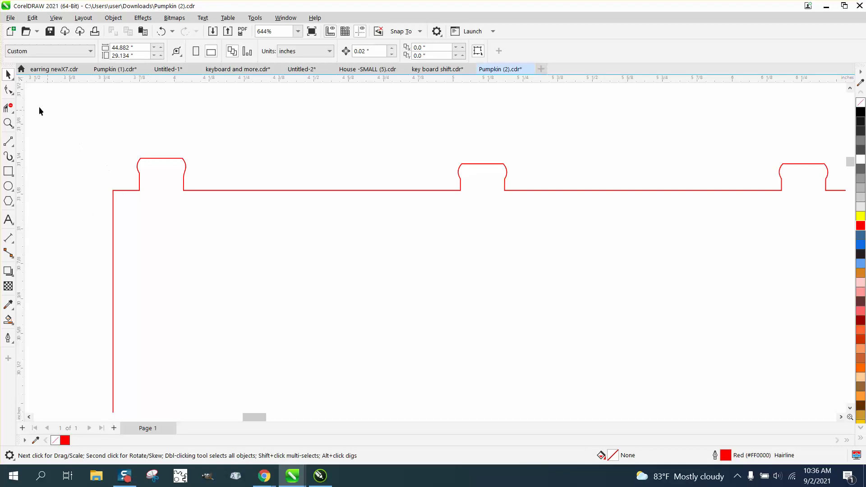
Move the head nodes of the second and third upper-edge tabs up 0.02 inches
click(8, 89)
click(470, 164)
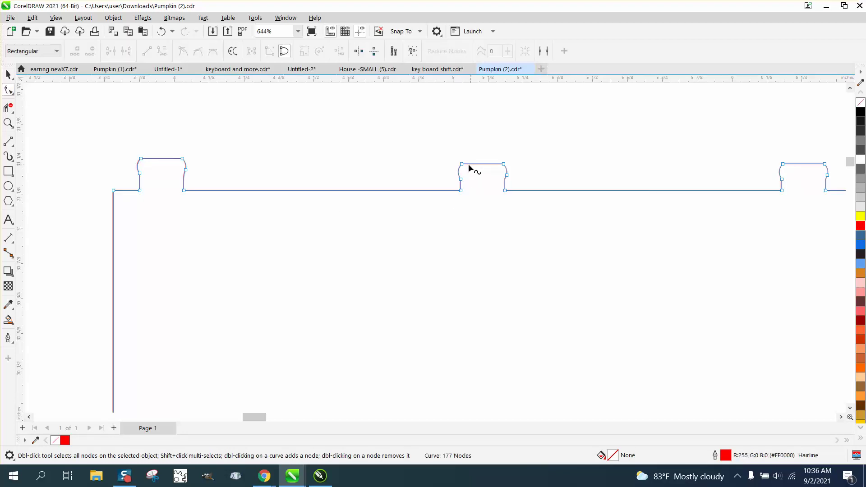
drag(443, 157, 516, 181)
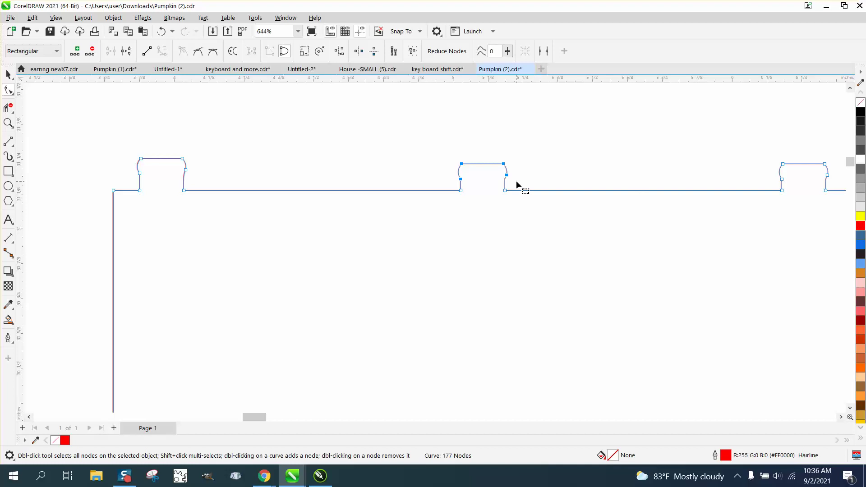
key(Up)
drag(749, 157, 833, 185)
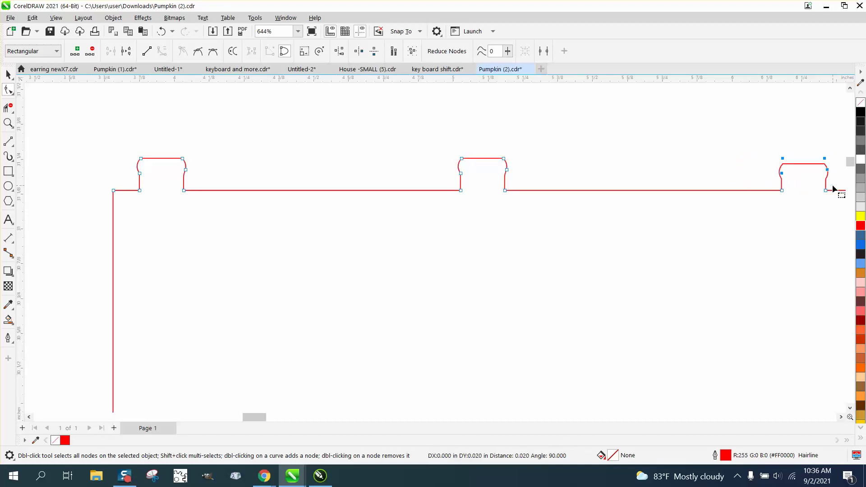
key(Up)
Move the head nodes of the fourth and fifth upper-edge tabs up 0.02 inches together
scroll(460, 199, down, 2)
scroll(256, 188, down, 3)
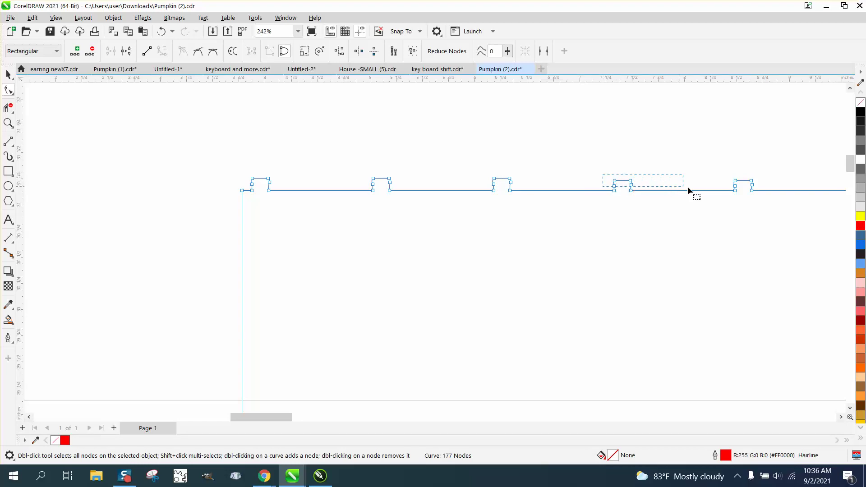
drag(688, 187, 759, 189)
key(Up)
scroll(677, 209, down, 1)
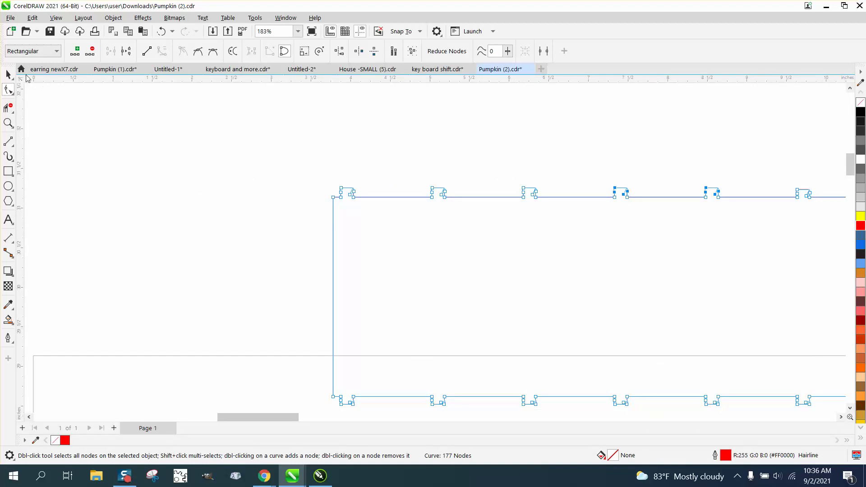
Move the head nodes of the five remaining upper-edge tabs up 0.02 inches, the sixth to ninth together and the last one separately
click(8, 74)
scroll(160, 139, down, 3)
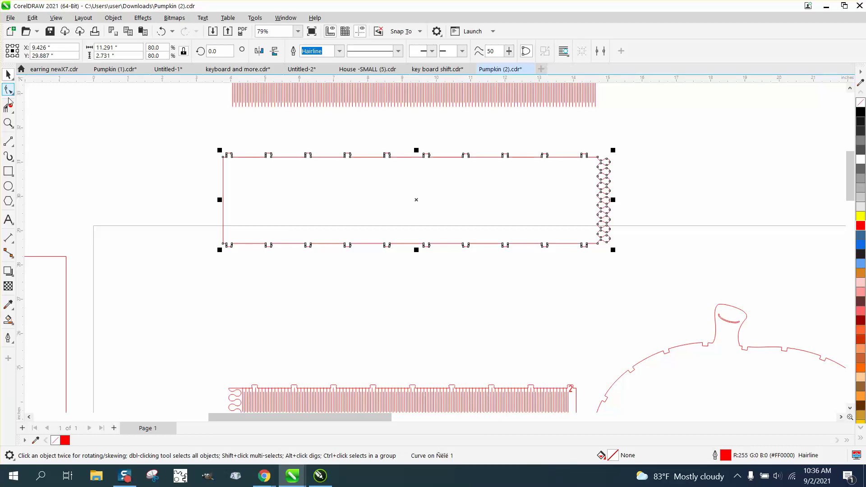
click(8, 123)
drag(200, 140, 677, 244)
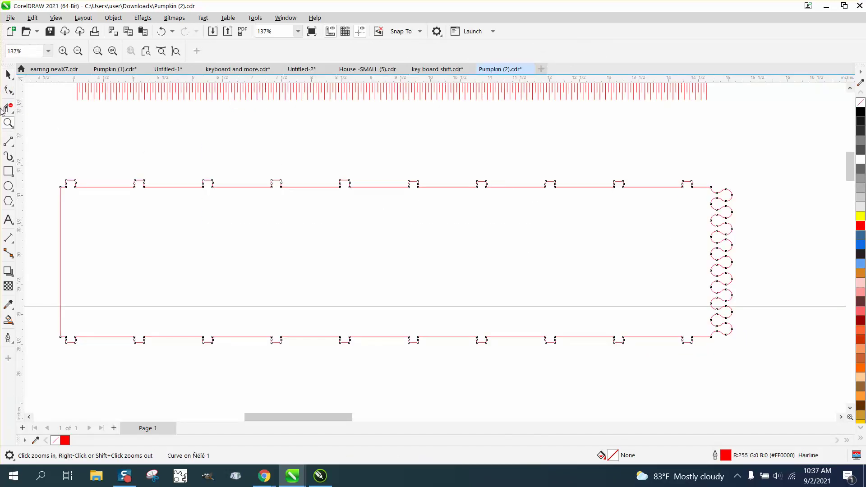
click(8, 90)
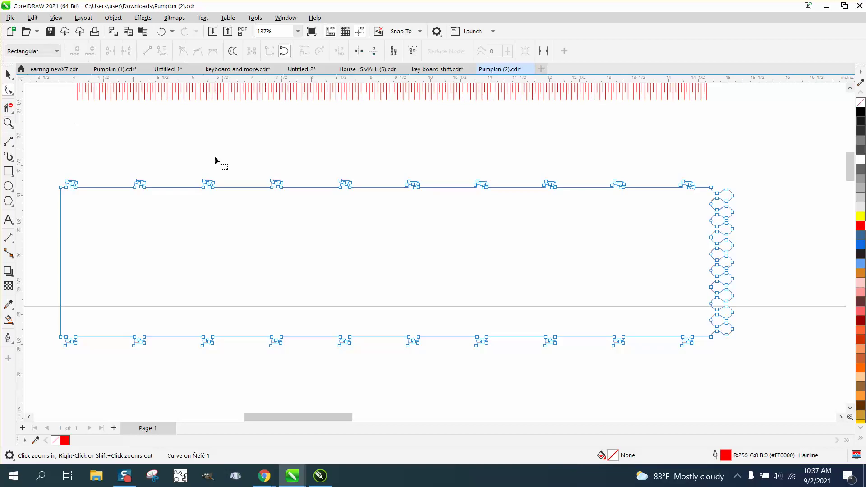
click(8, 123)
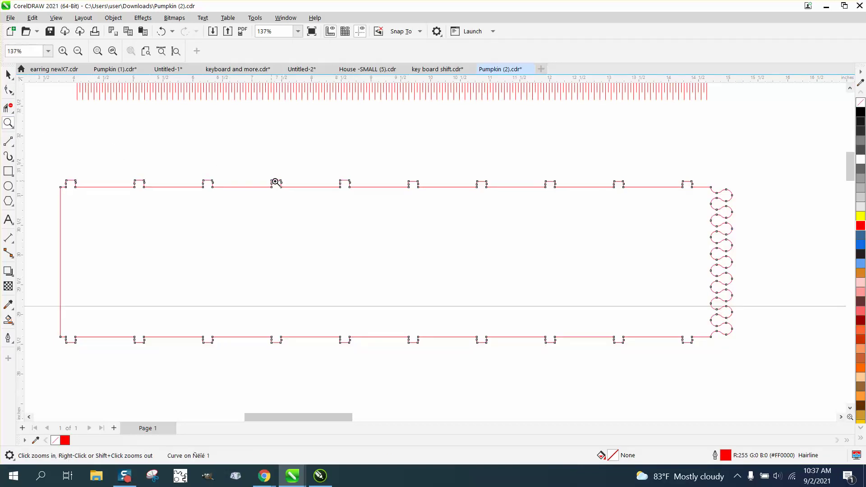
drag(405, 169, 667, 222)
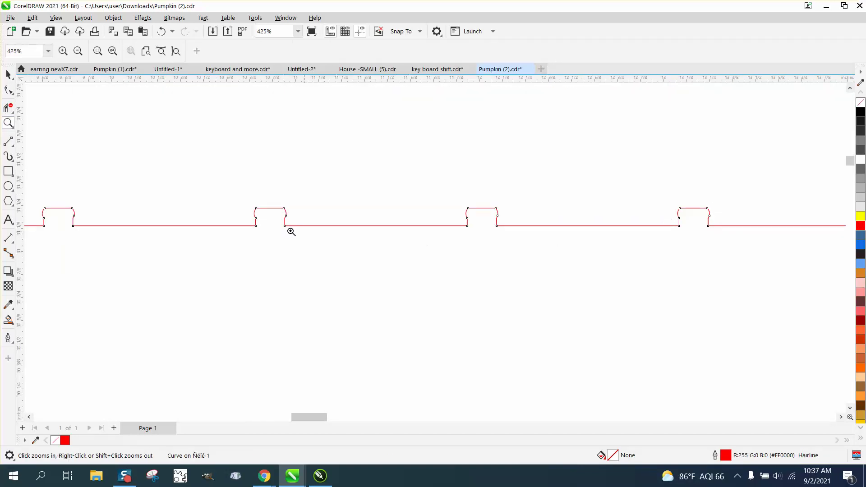
scroll(147, 198, down, 1)
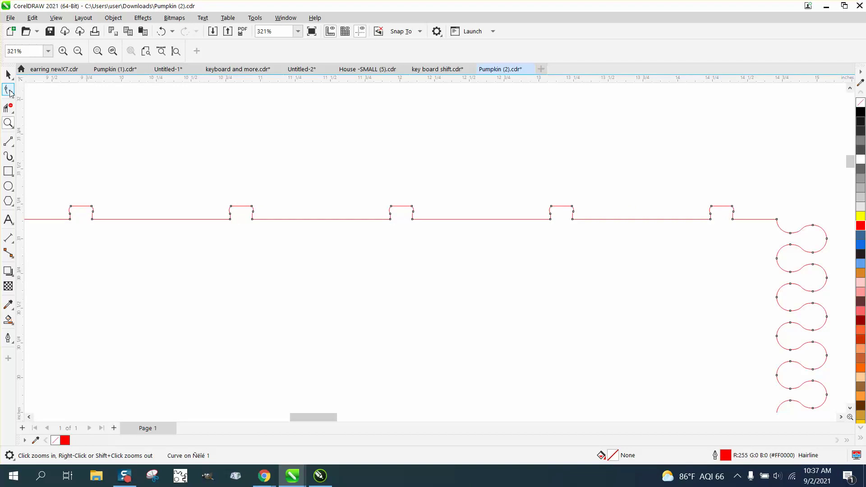
click(8, 90)
drag(51, 190, 437, 217)
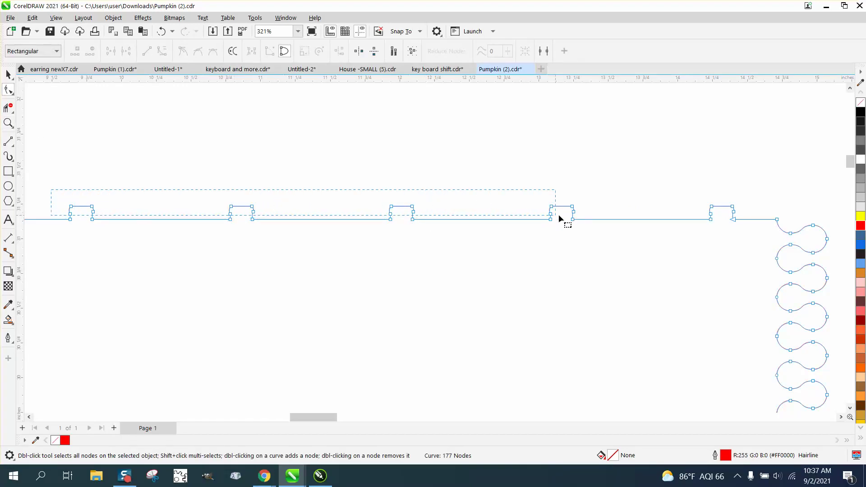
drag(559, 215, 589, 217)
key(Up)
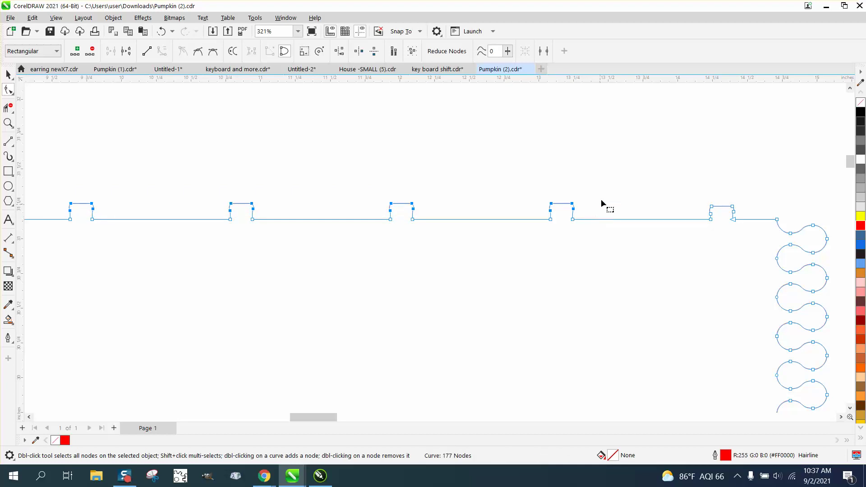
drag(699, 199, 736, 223)
key(Up)
Examine the house and tree scene panels among the other pumpkin parts
scroll(451, 244, down, 1)
scroll(129, 209, down, 2)
scroll(129, 209, down, 5)
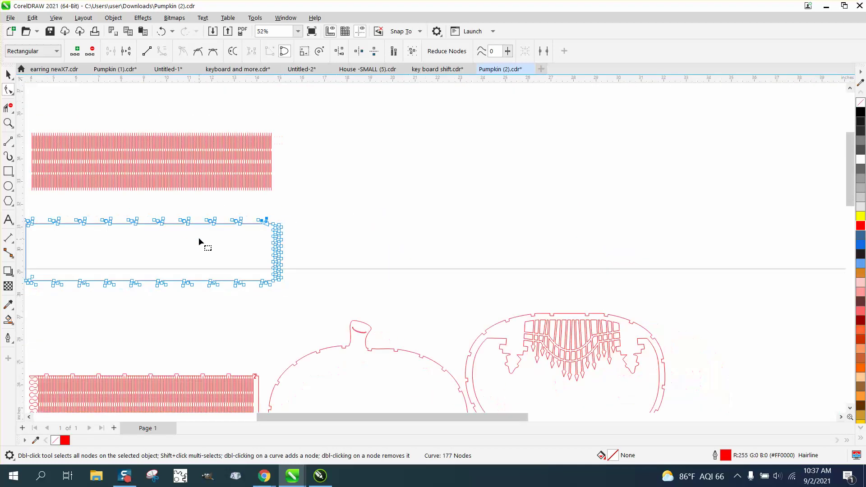
click(8, 123)
scroll(137, 307, down, 1)
drag(159, 363, 192, 403)
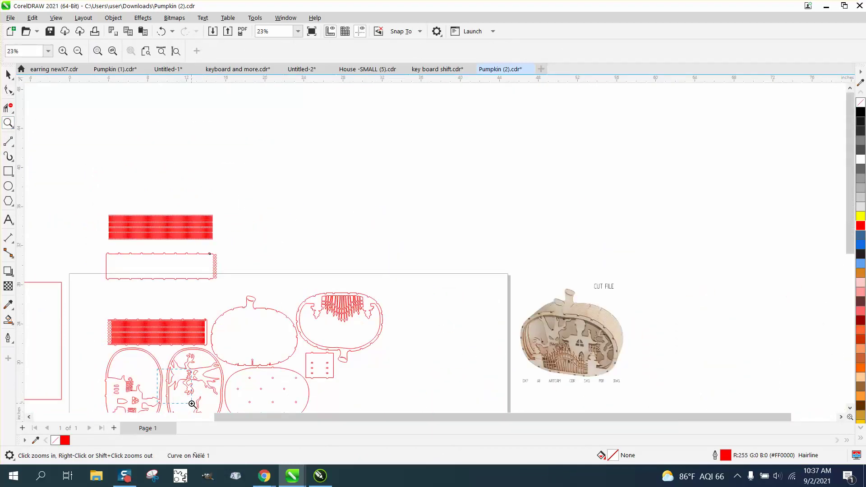
scroll(253, 208, down, 5)
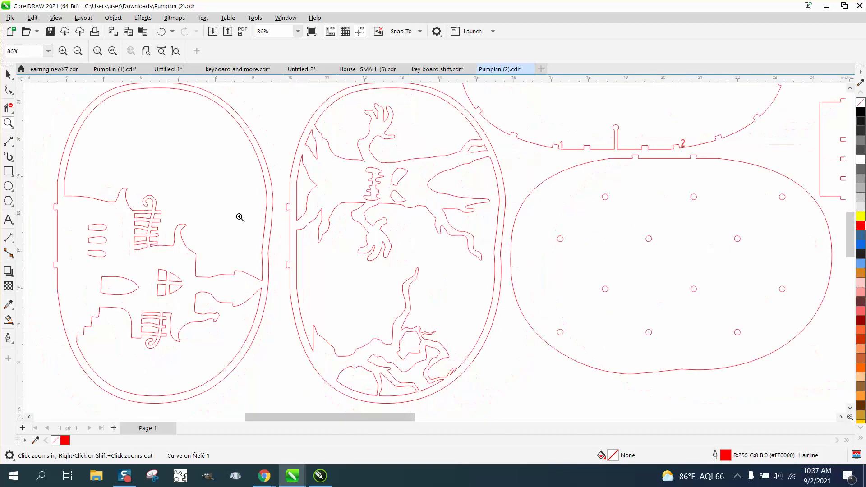
scroll(551, 208, down, 1)
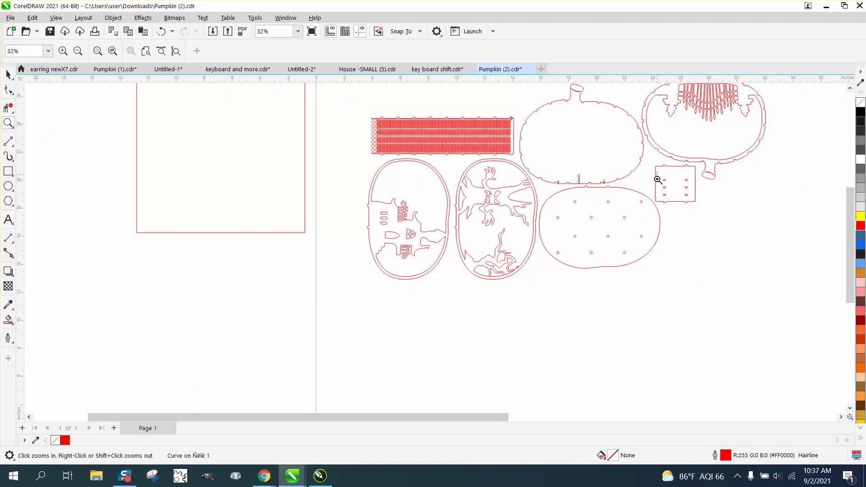
Ungroup the small square panel that holds three rows of rectangular slots
drag(657, 177, 685, 210)
click(8, 74)
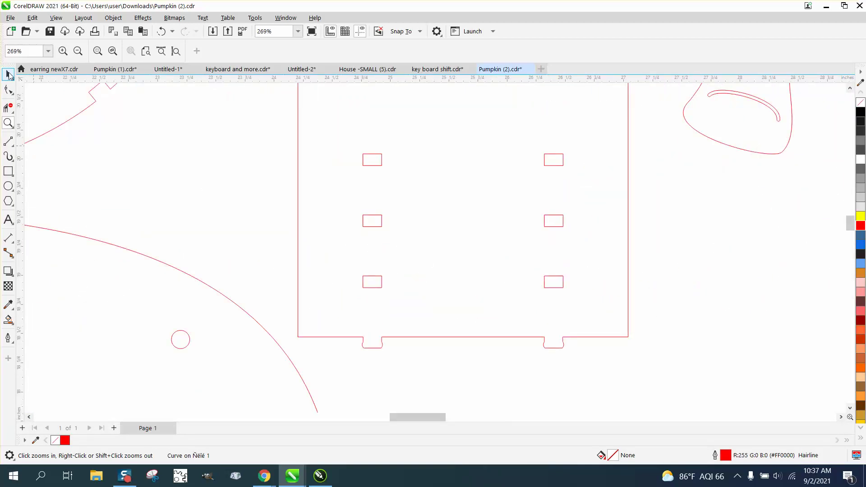
click(370, 167)
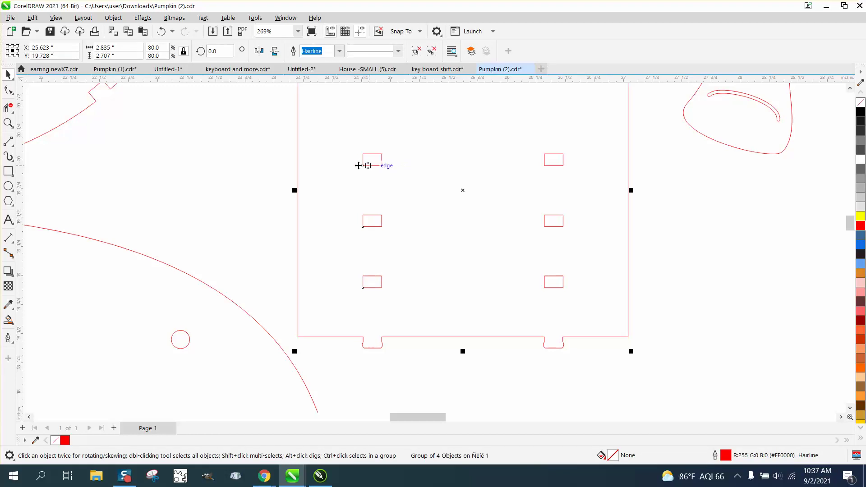
click(113, 18)
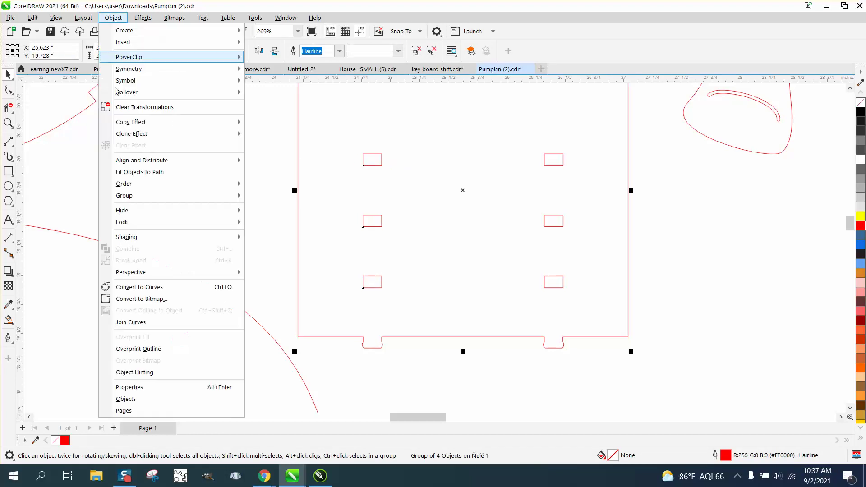
mouse_move(124, 195)
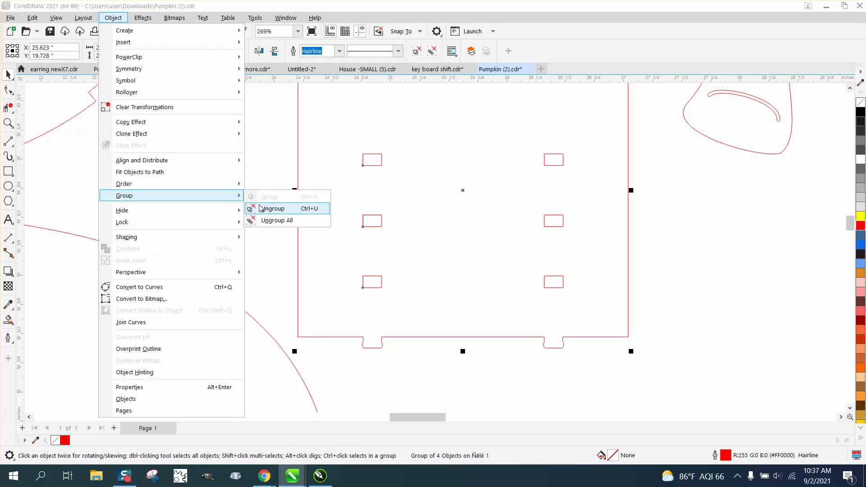
click(253, 209)
click(330, 121)
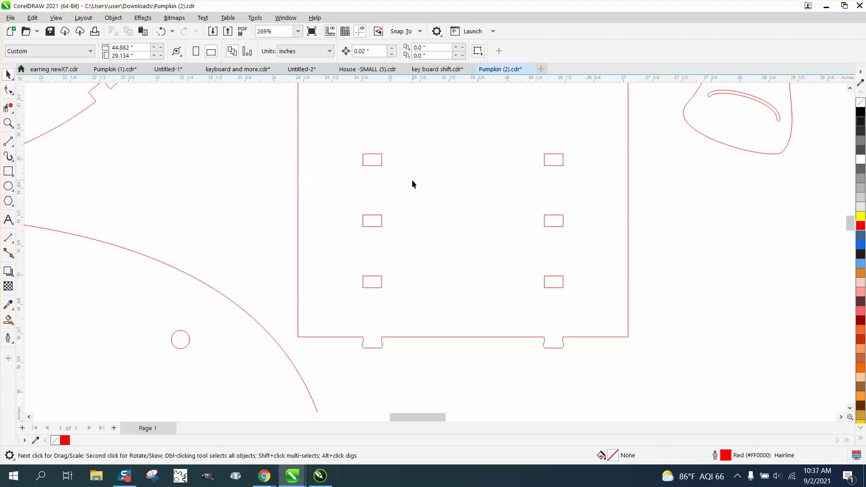
Break the square panel's uppermost slot pair apart into separate curves and select only its left slot
click(373, 165)
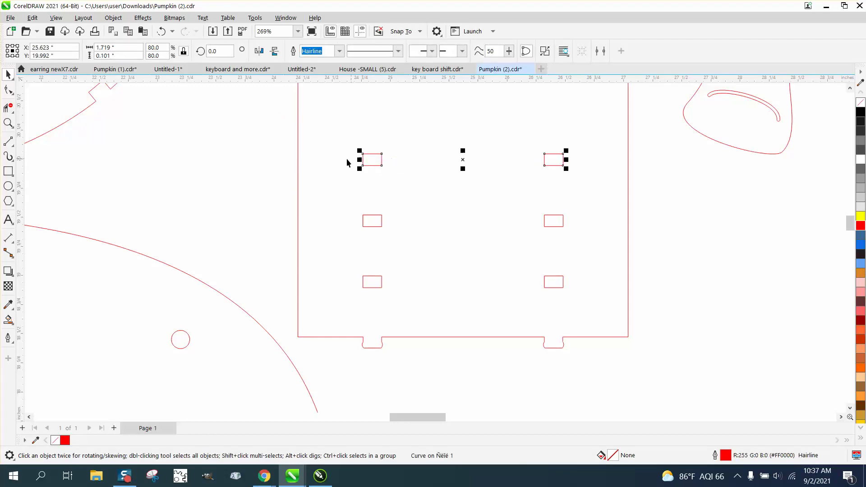
click(113, 17)
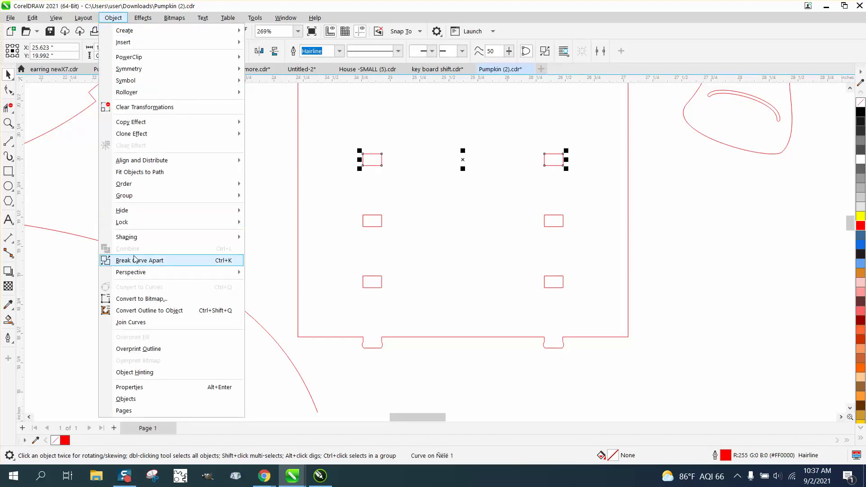
click(140, 259)
click(221, 182)
drag(276, 131, 395, 192)
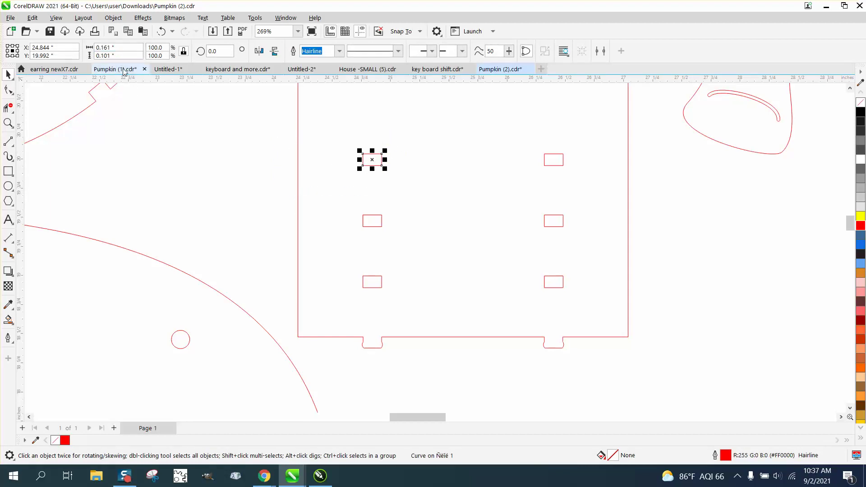
Try a height of 0.125 inches on the upper-left slot with proportions locked, and undo the resize
click(120, 56)
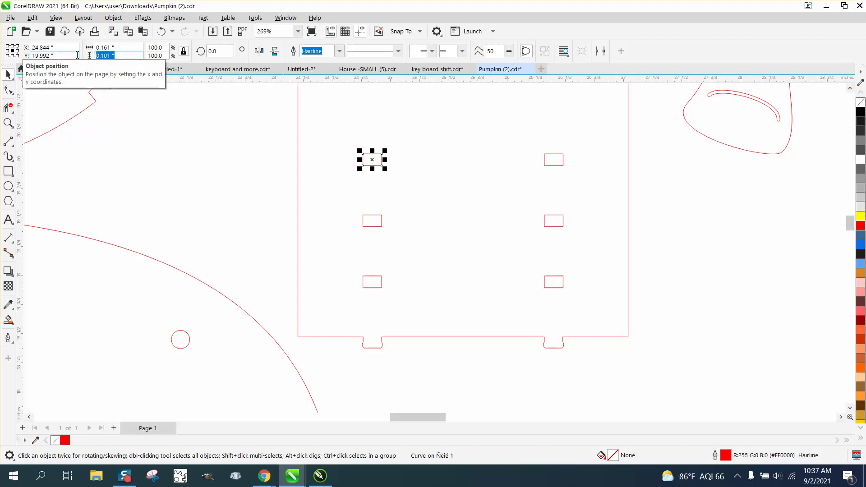
text(.125)
key(Return)
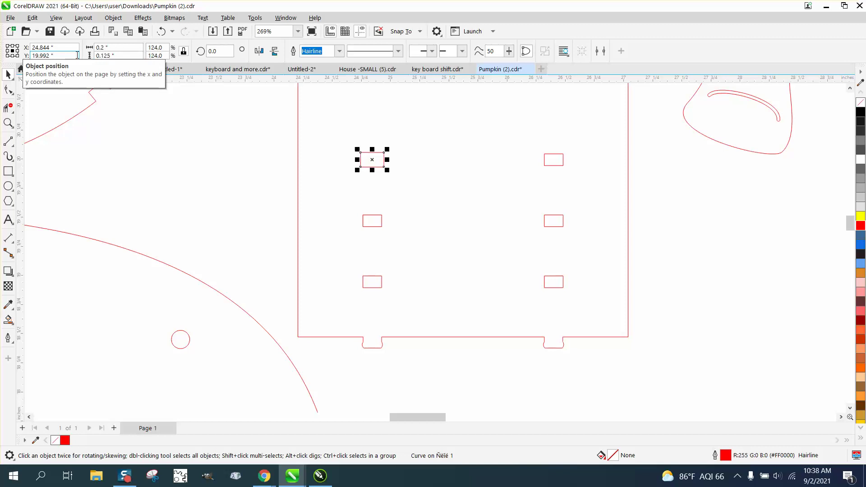
click(161, 31)
Unlock the proportions and set only the upper-left slot's height to 0.125 inches
click(184, 52)
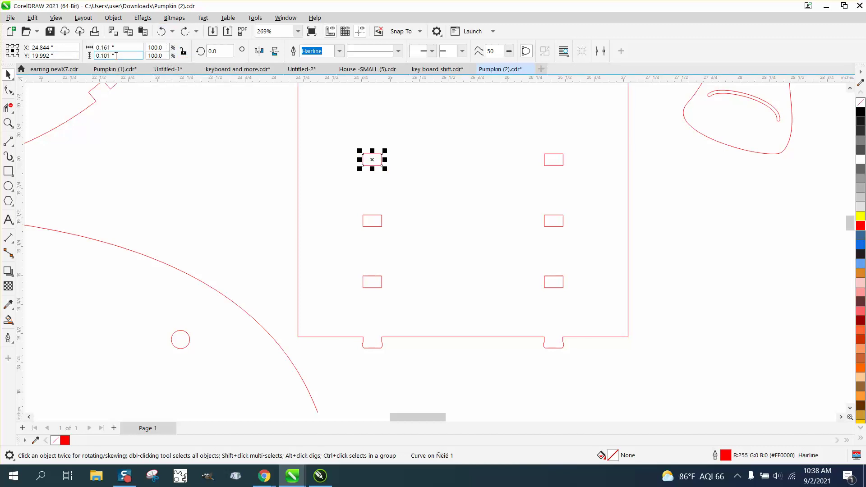
drag(117, 56, 80, 62)
text(.125)
key(Return)
Try to set the height of the square panel's upper-right slot to 0.125 inches
drag(655, 138, 551, 166)
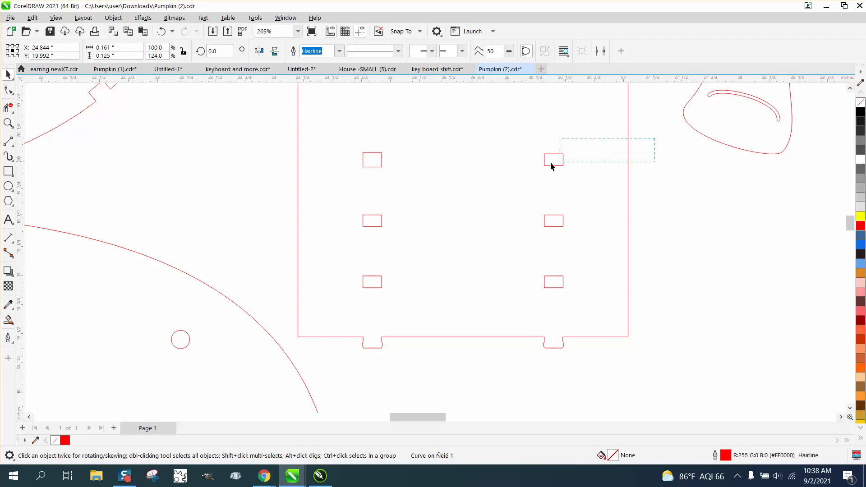
drag(501, 179, 500, 180)
click(106, 55)
text(12)
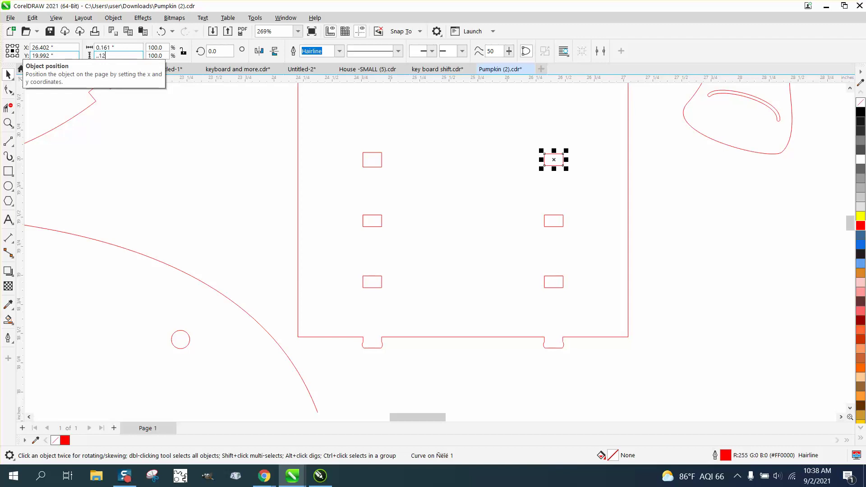
text(5)
key(Return)
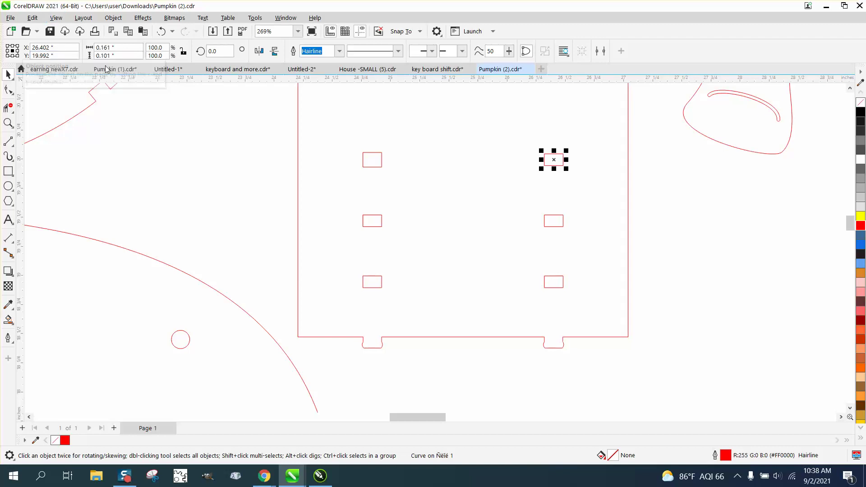
click(437, 183)
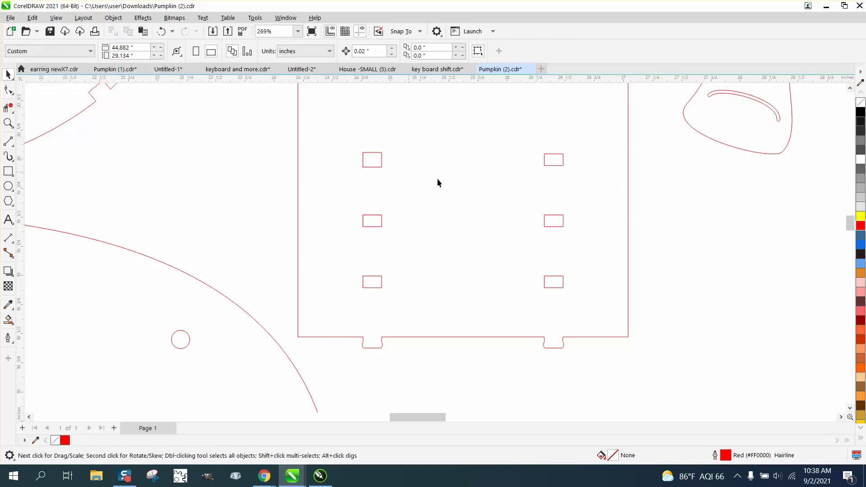
click(552, 165)
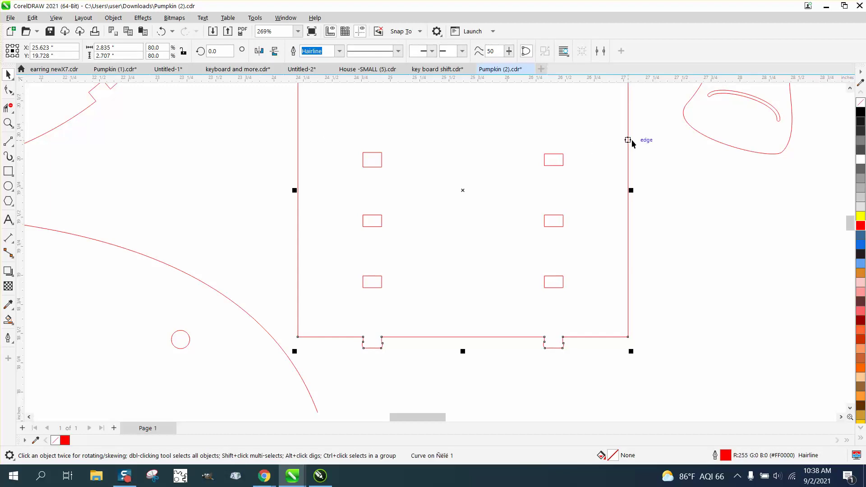
Select the upper-right slot again and set its height to 0.125 inches, keeping its width
mouse_move(648, 142)
mouse_down()
mouse_move(648, 150)
mouse_move(505, 186)
mouse_up()
double_click(108, 56)
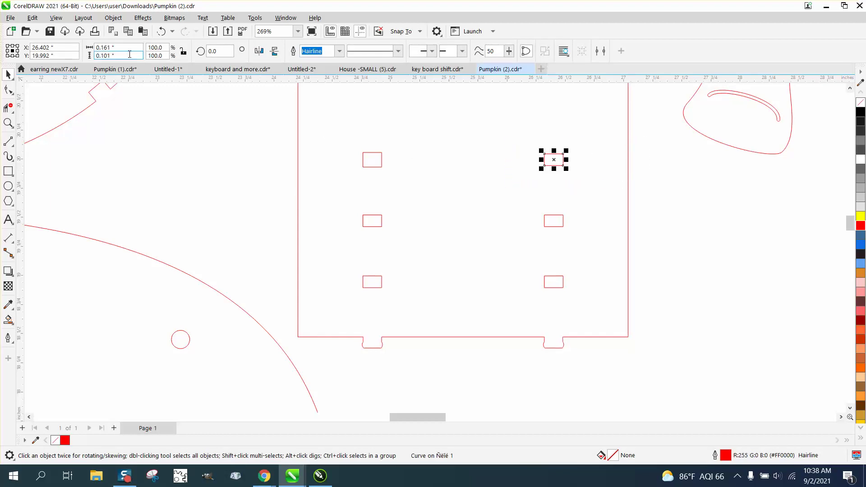
key(BackSpace)
text(.125)
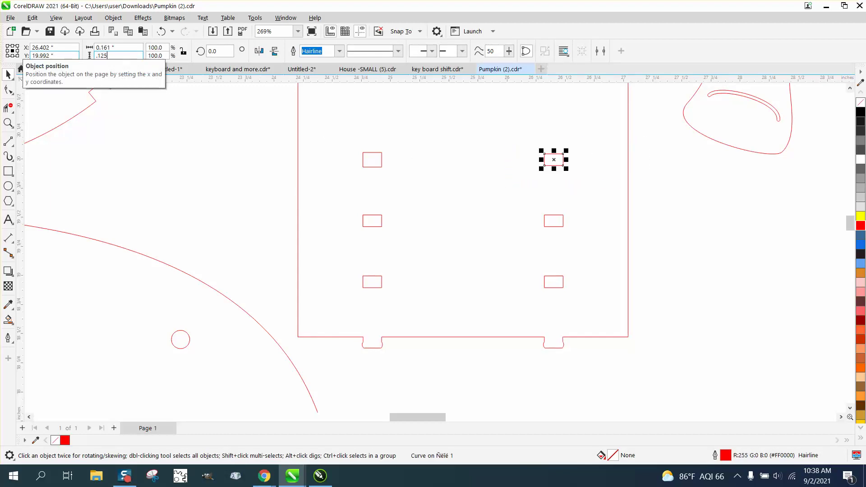
key(Return)
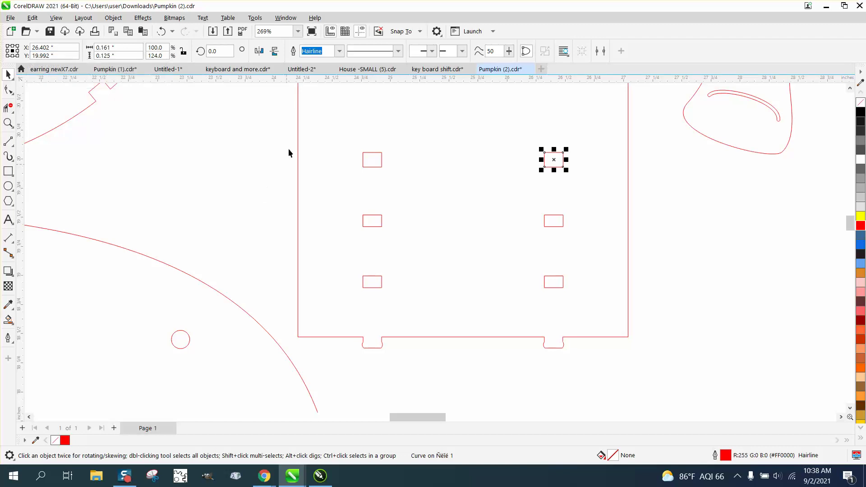
Place a horizontal guideline at about Y 19.474 inches and a centred vertical guideline at X 24.844 inches through the middle-left slot
drag(334, 85, 349, 99)
drag(348, 210, 372, 221)
click(374, 220)
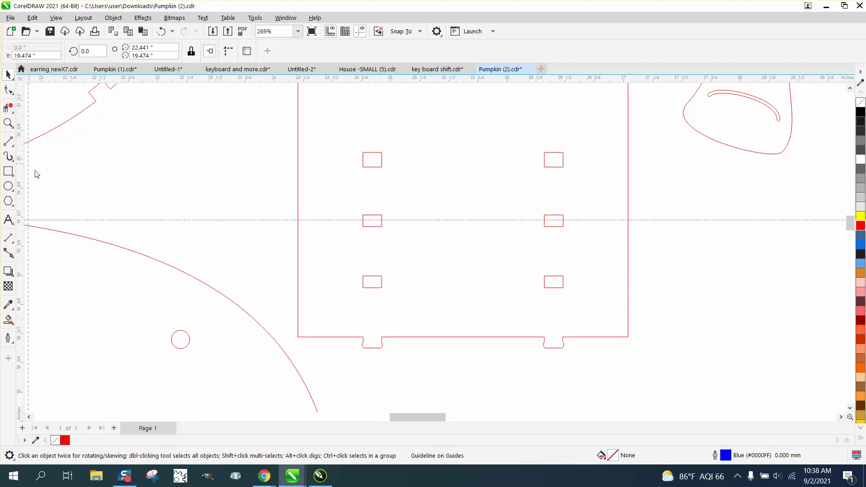
mouse_move(369, 240)
mouse_down()
mouse_move(373, 222)
mouse_move(418, 232)
mouse_move(374, 224)
mouse_up()
drag(371, 219, 427, 249)
click(8, 122)
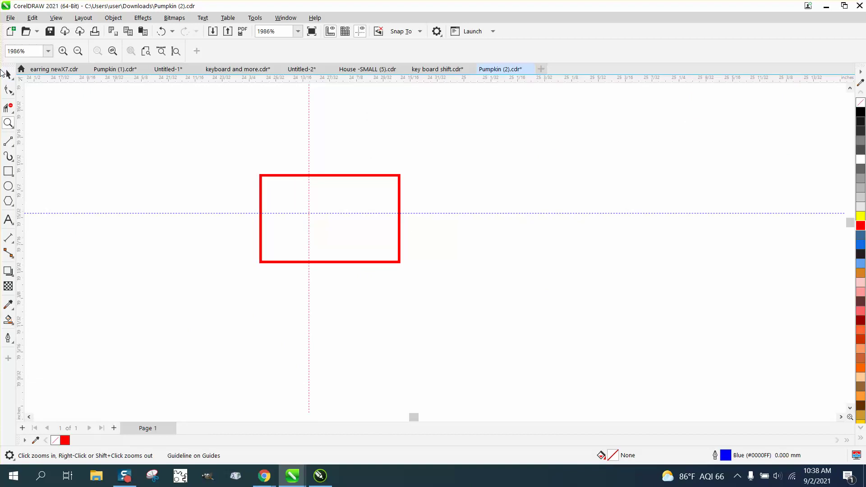
click(8, 74)
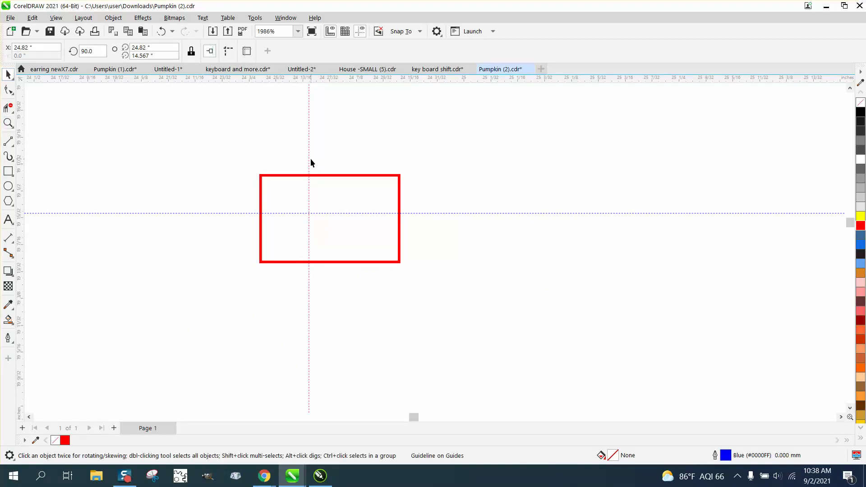
drag(309, 158, 330, 176)
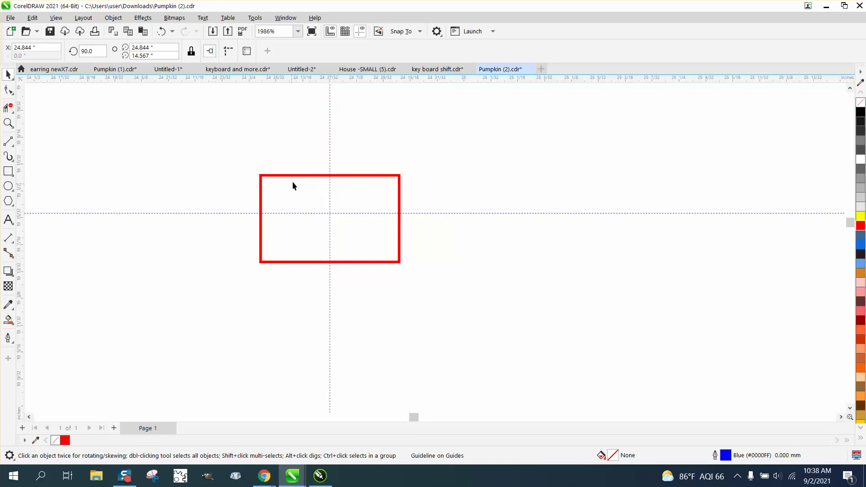
Break the combined curve of the square panel's two middle slots apart into separate objects
click(291, 176)
scroll(284, 183, down, 3)
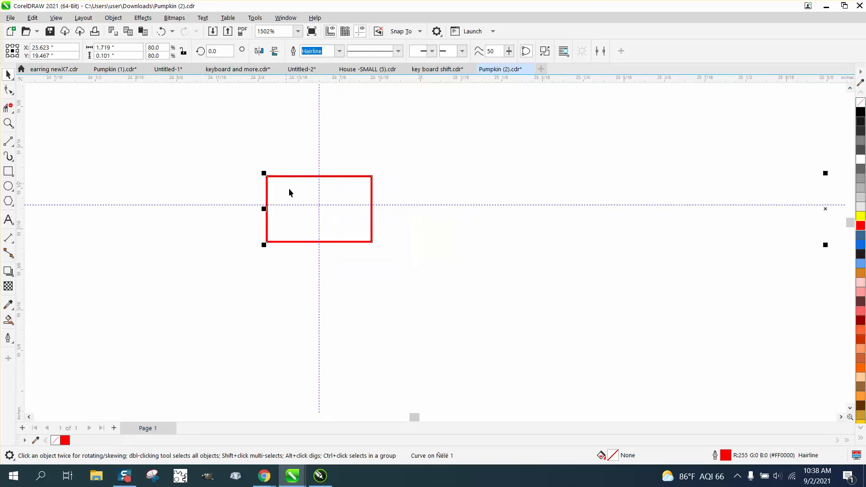
click(112, 18)
click(151, 260)
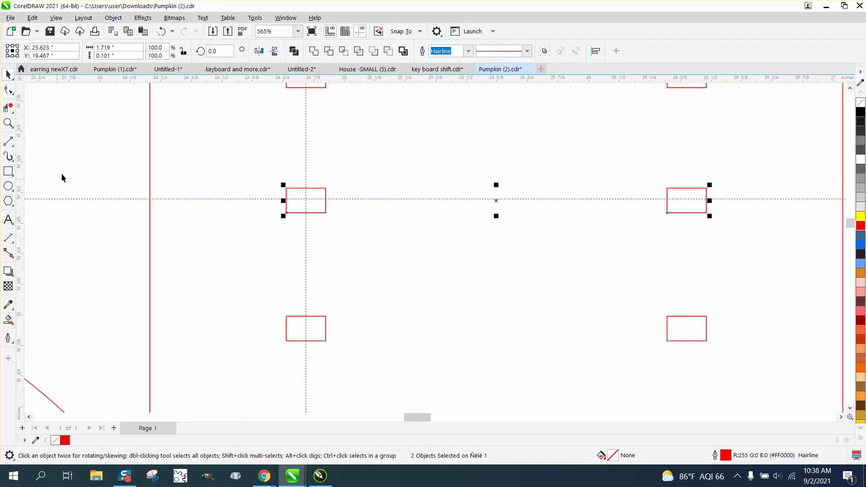
Select only the middle-left slot and set its height to 0.125 inches, keeping its width
drag(83, 156, 364, 219)
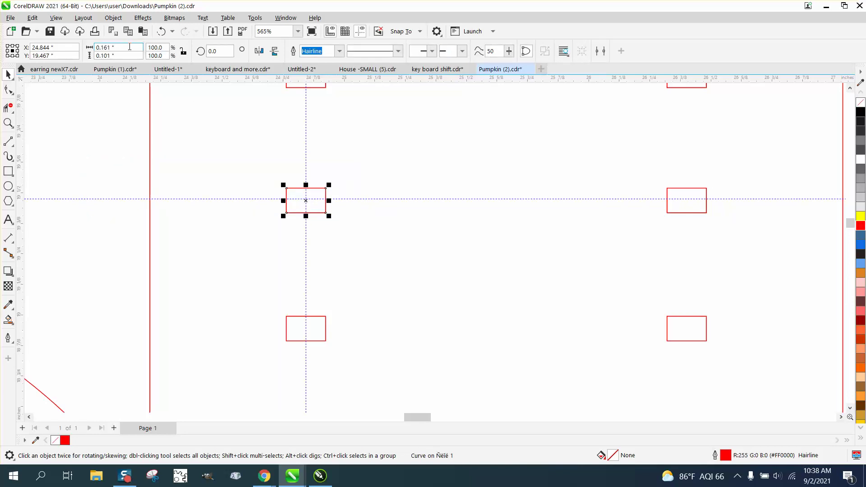
key(Tab)
key(BackSpace)
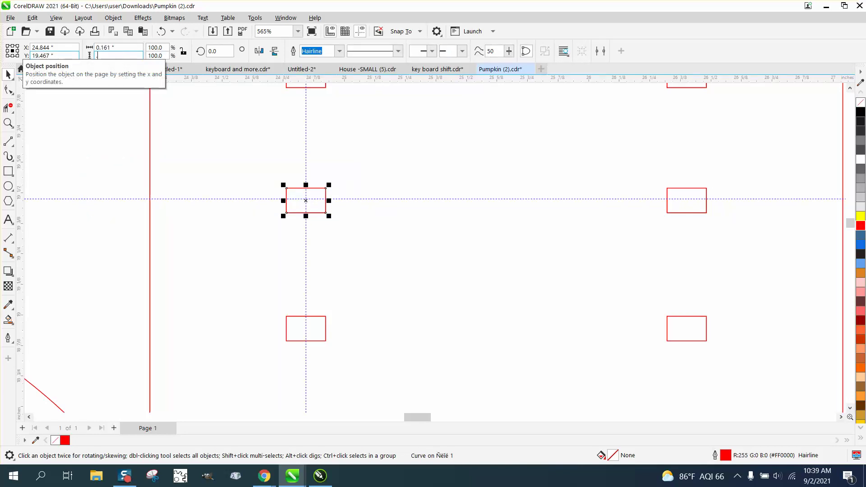
text(.125)
key(Return)
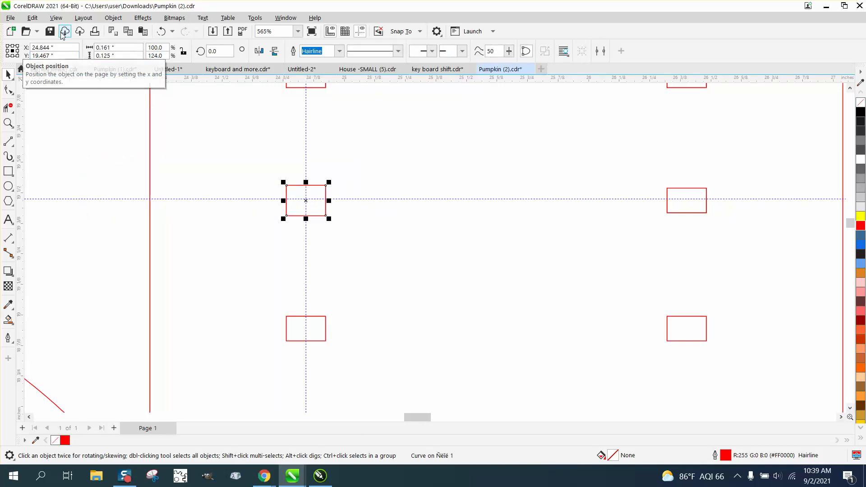
Select the separate hinge line pattern above the page and lock its width-to-height ratio
scroll(311, 201, down, 2)
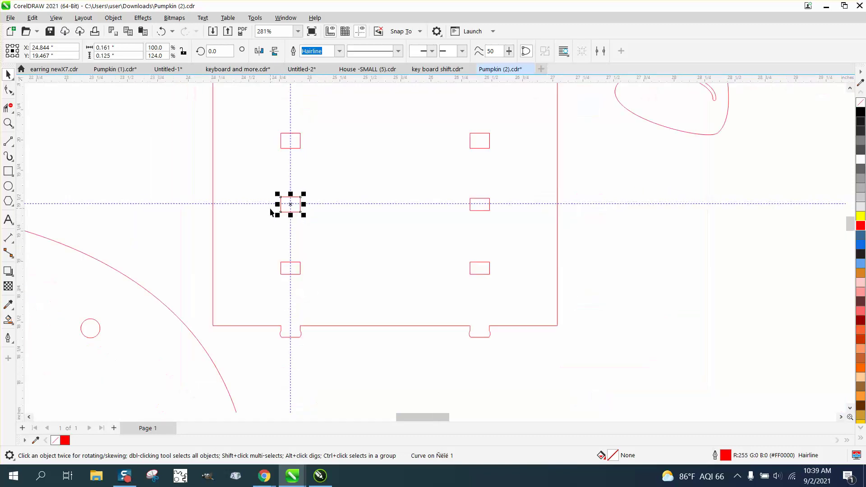
scroll(312, 294, down, 1)
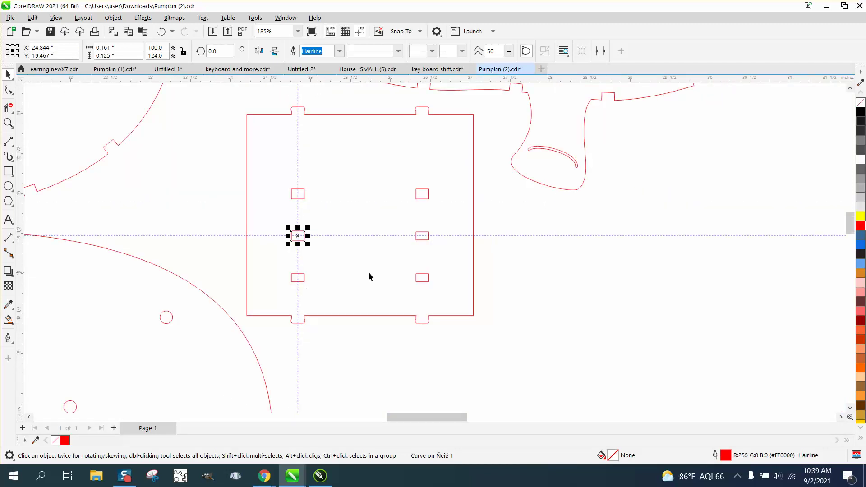
scroll(370, 275, down, 4)
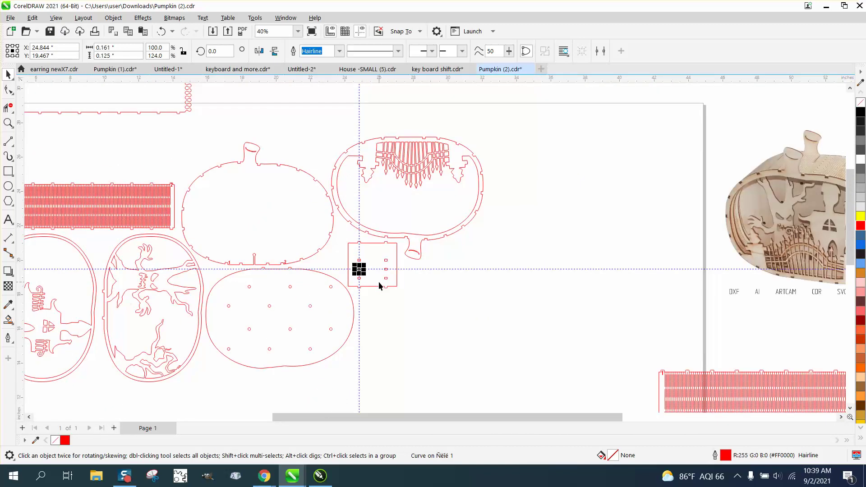
scroll(380, 286, down, 1)
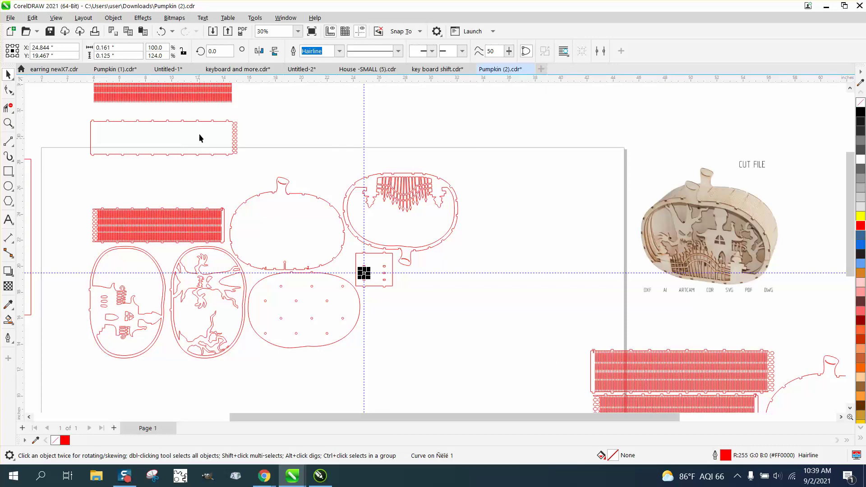
click(207, 100)
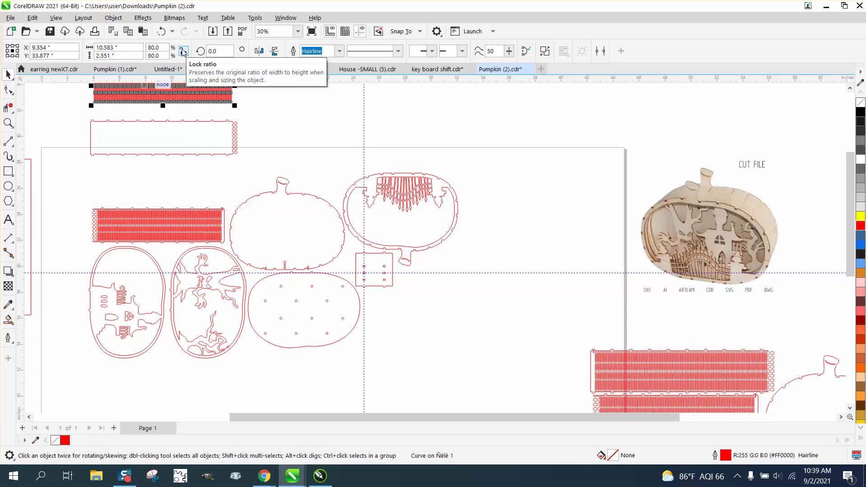
click(184, 51)
Try scaling the hinge line pattern to 200 percent
double_click(165, 47)
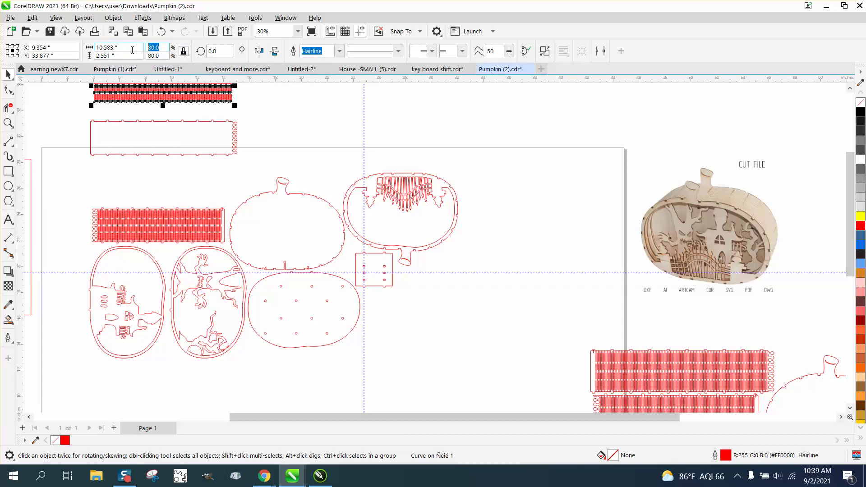
text(200)
key(Return)
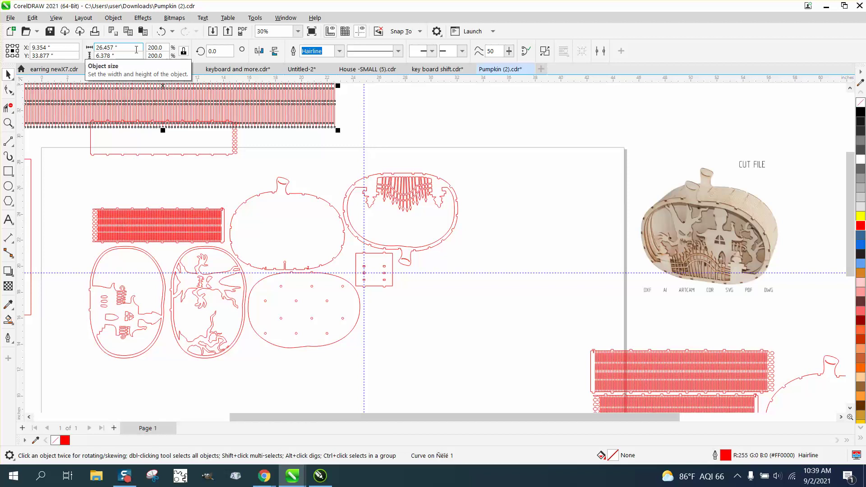
click(161, 31)
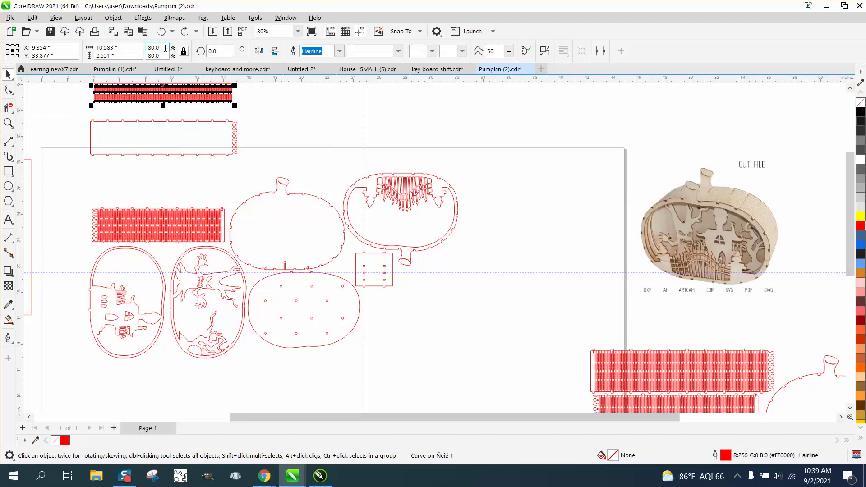
Scale the hinge line pattern to 100 percent and move it down over the empty tabbed outline
text(20)
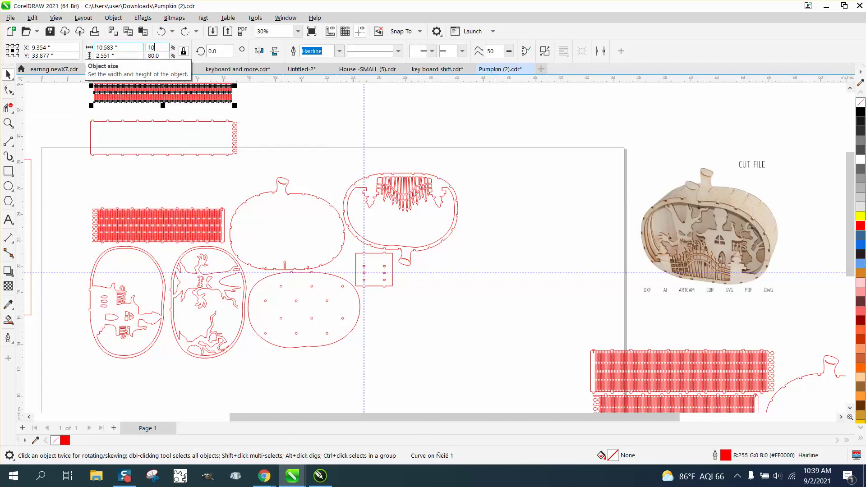
key(Return)
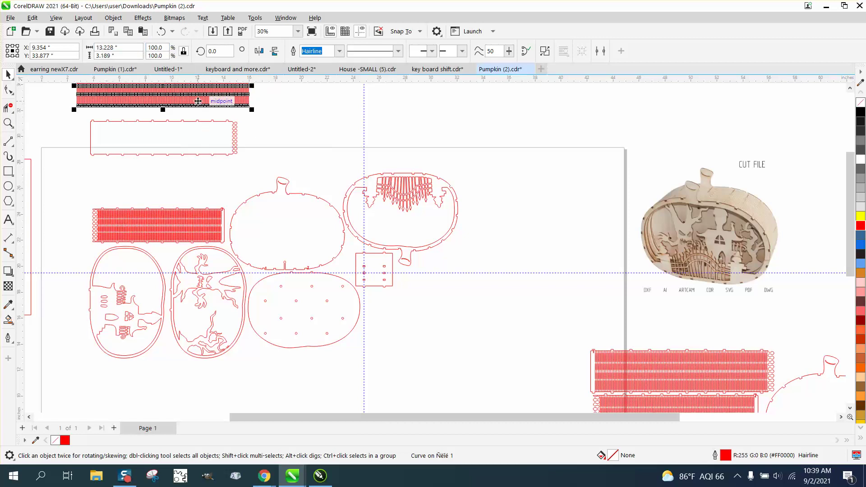
drag(198, 101, 196, 154)
Move the hinge line pattern down about 0.87 inches from the top edge of the tabbed outline
click(8, 123)
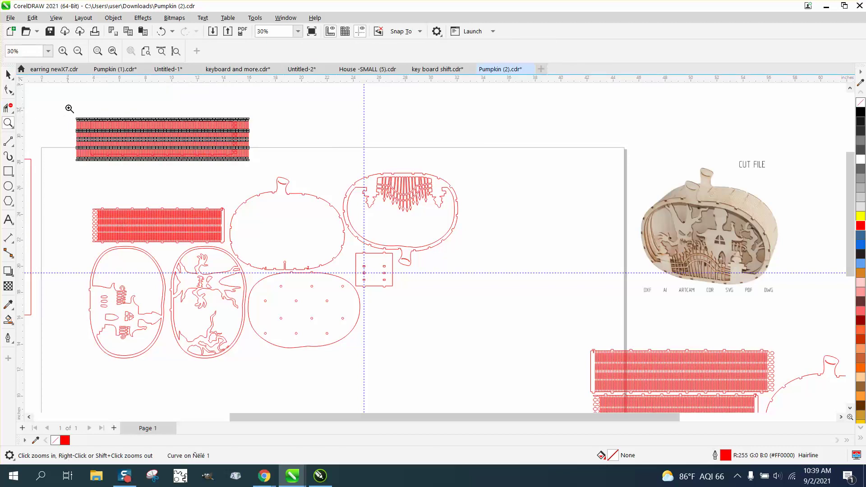
drag(259, 175, 259, 175)
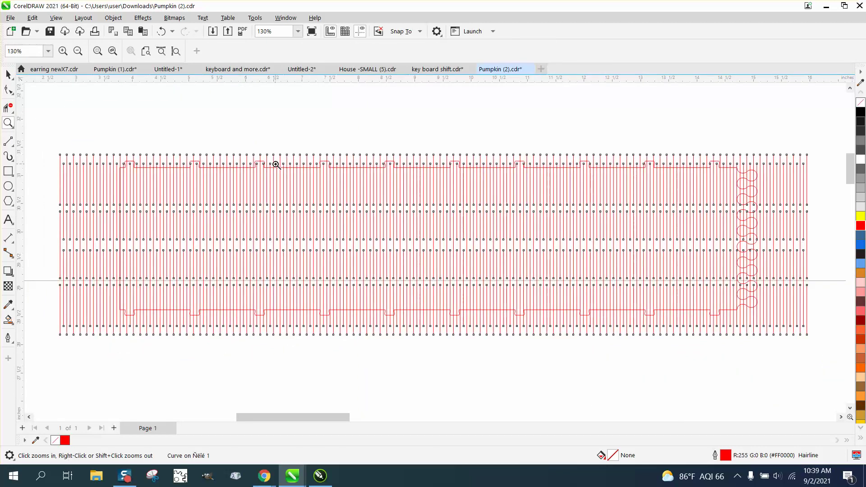
click(8, 74)
key(space)
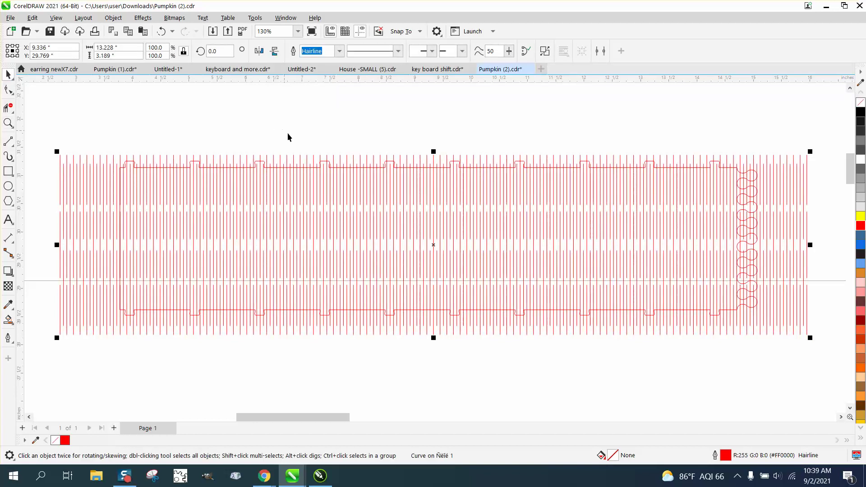
click(234, 129)
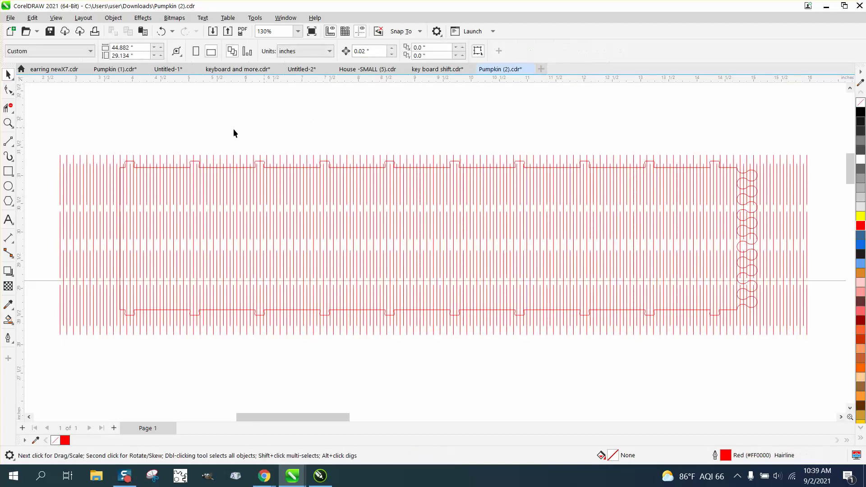
drag(107, 155, 101, 203)
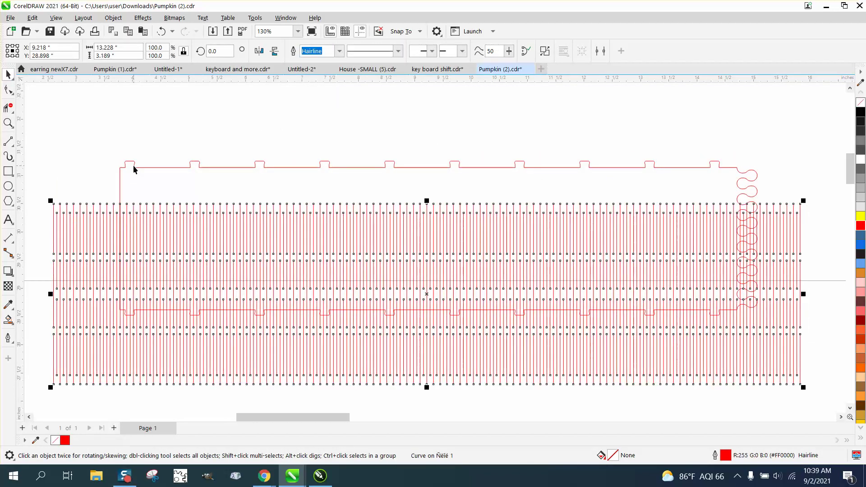
Move the tabbed outline up about 2.2 inches, clear of the hinge line pattern
click(133, 169)
click(137, 169)
scroll(151, 159, down, 3)
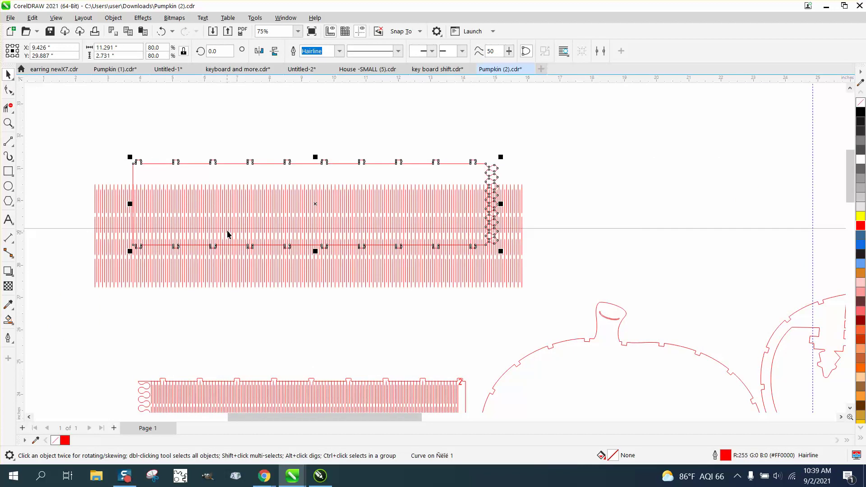
drag(254, 233, 263, 145)
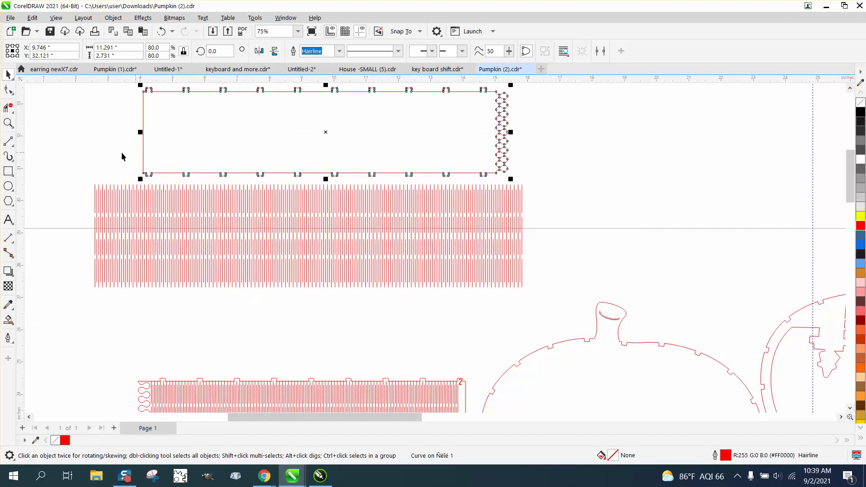
Dimension the tabbed outline's height between its straight upper and lower edges, excluding the tabs
click(9, 123)
drag(116, 85, 212, 173)
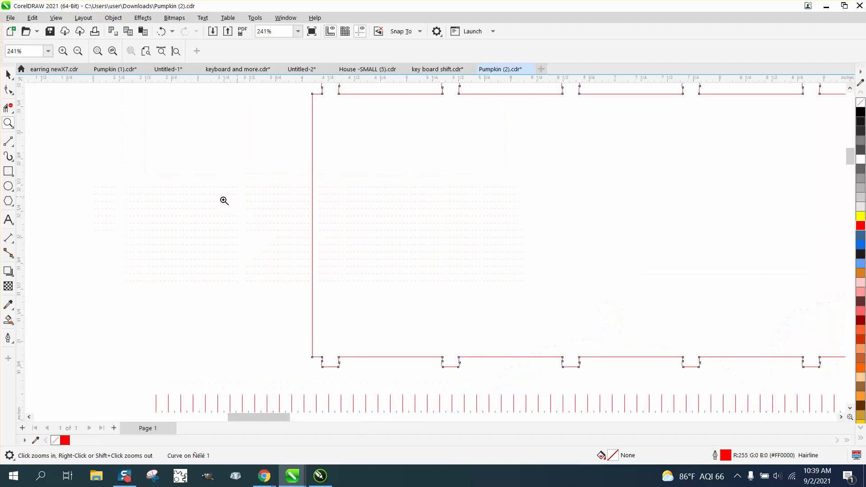
click(18, 244)
click(55, 240)
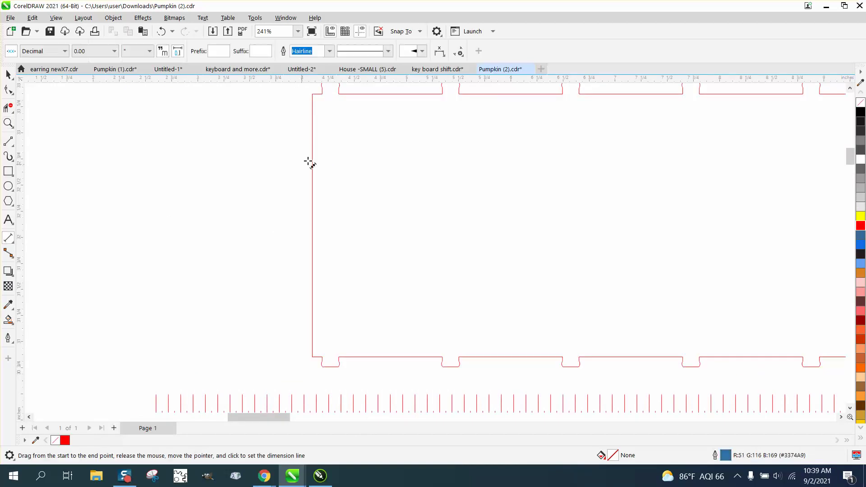
drag(375, 96, 373, 358)
click(373, 358)
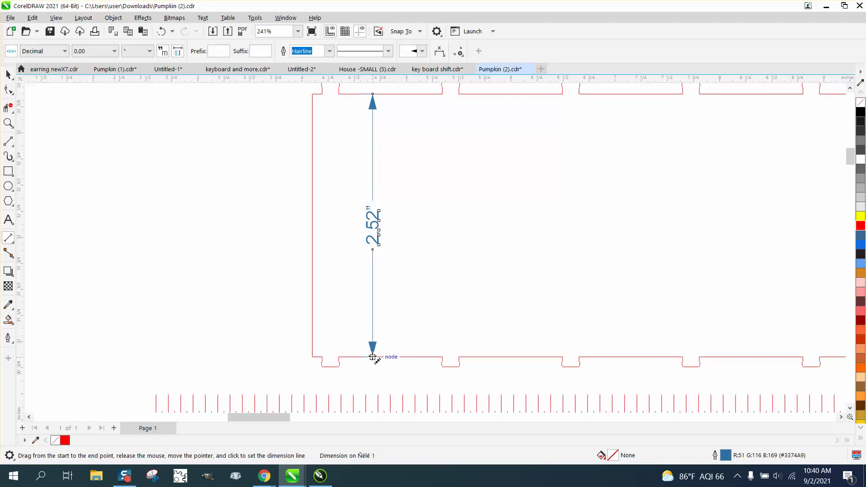
Unlock the hinge line pattern's proportions and set only its height to 2.52 inches
click(7, 74)
scroll(112, 153, down, 2)
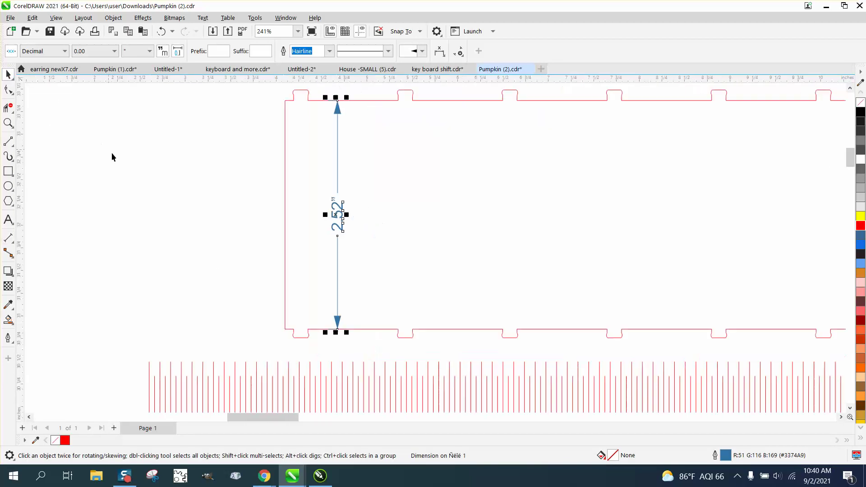
click(254, 345)
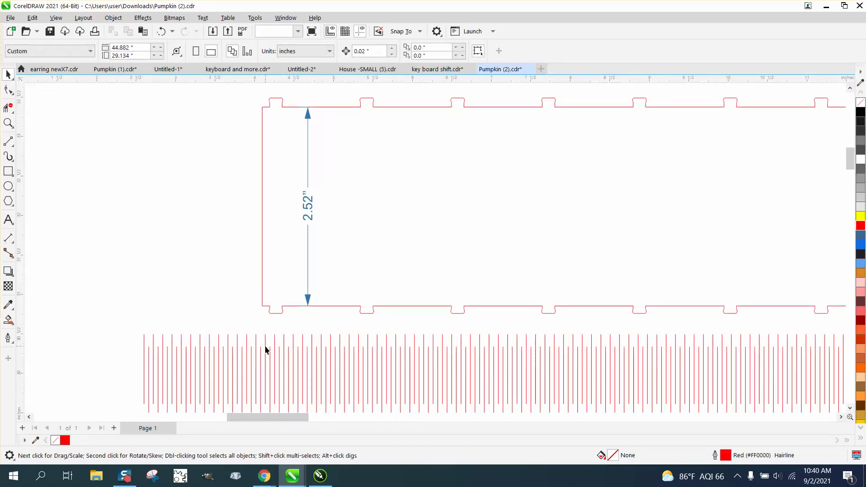
click(258, 346)
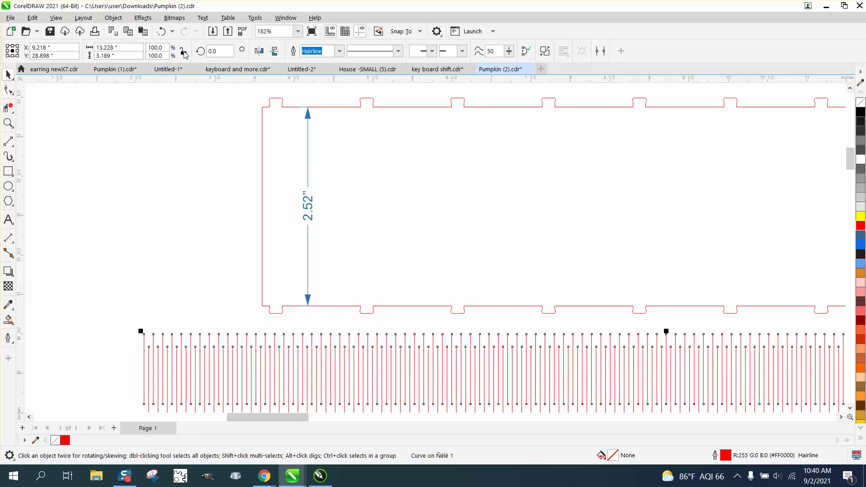
click(118, 55)
text(2.)
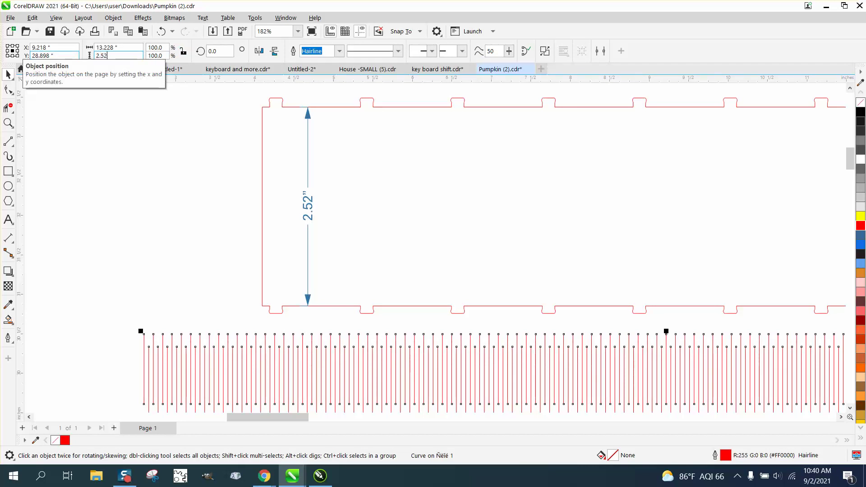
text(52)
key(Return)
Delete the height dimension from inside the tabbed outline
scroll(226, 283, down, 2)
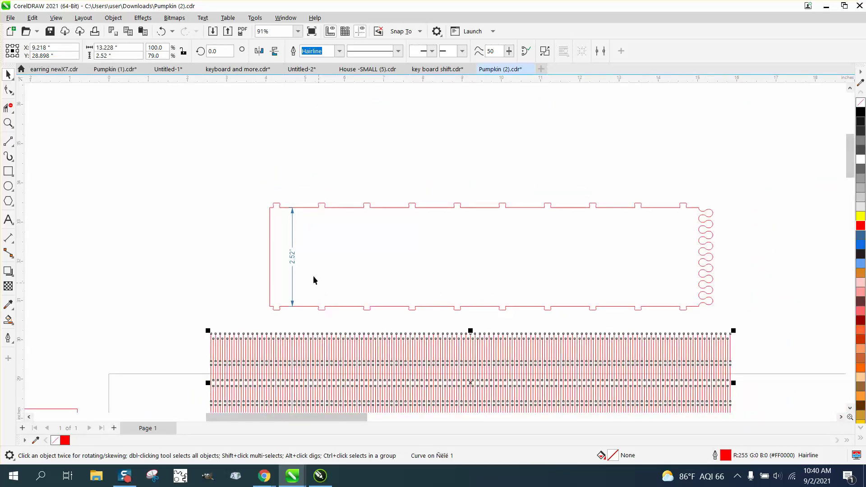
click(294, 259)
key(Delete)
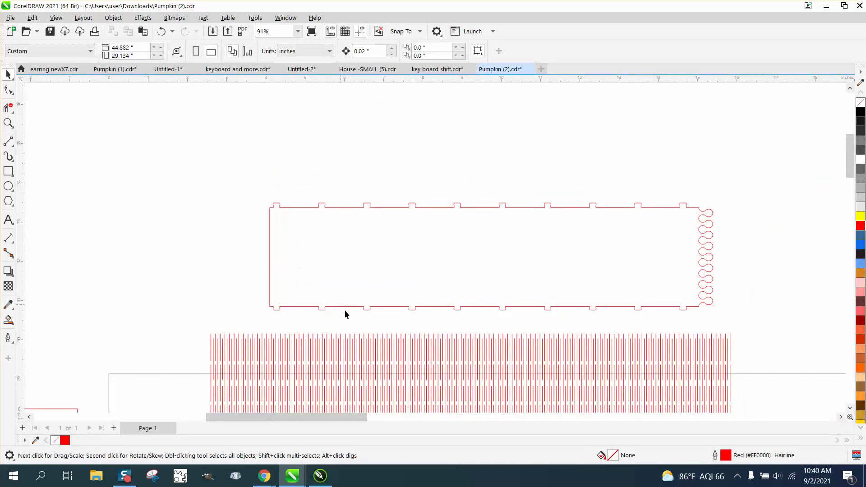
Examine how the hinge lines meet the tabbed outline at both ends of the original full-size strips
scroll(415, 377, down, 8)
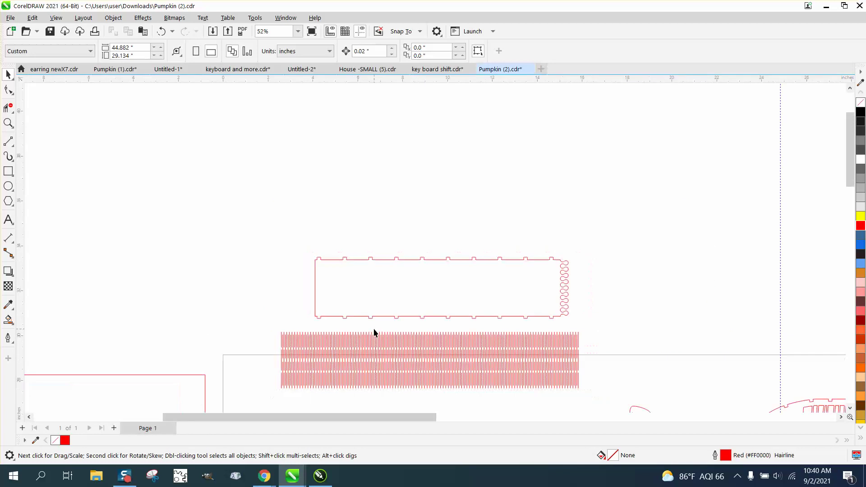
scroll(445, 328, down, 2)
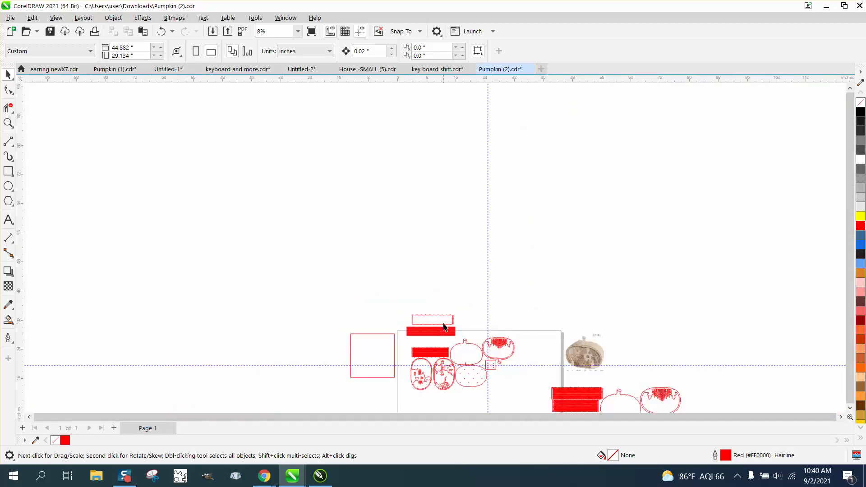
click(8, 122)
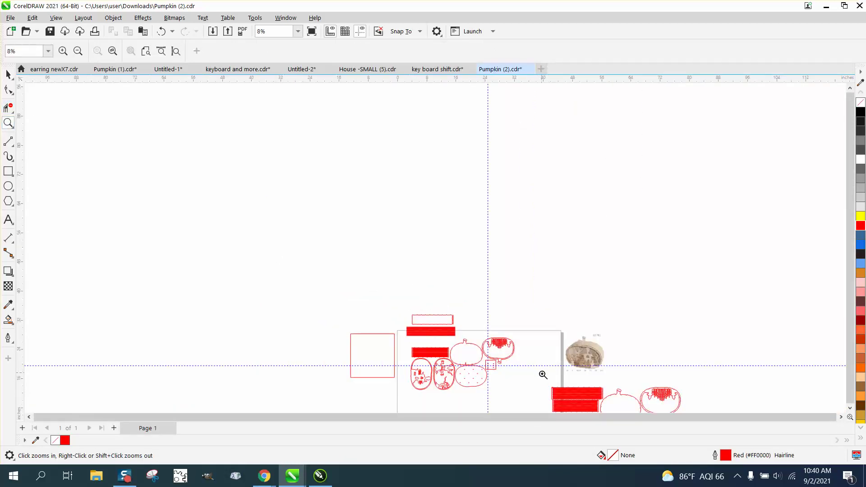
drag(544, 373, 585, 409)
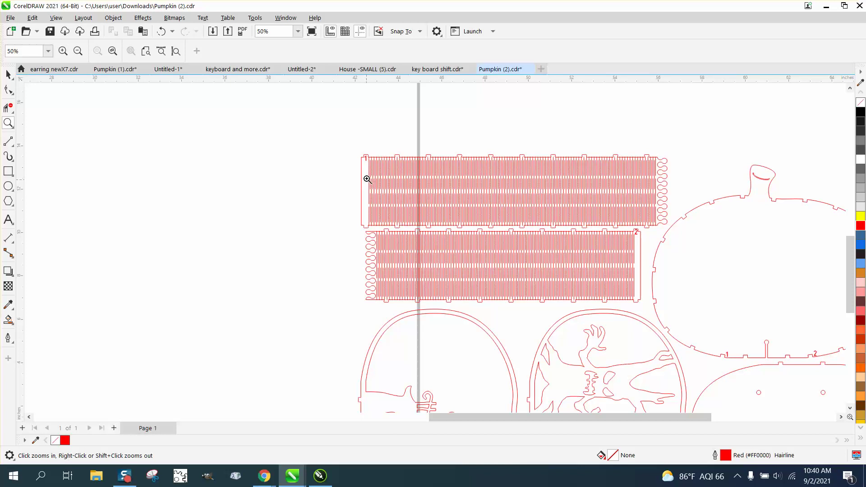
drag(366, 211, 374, 234)
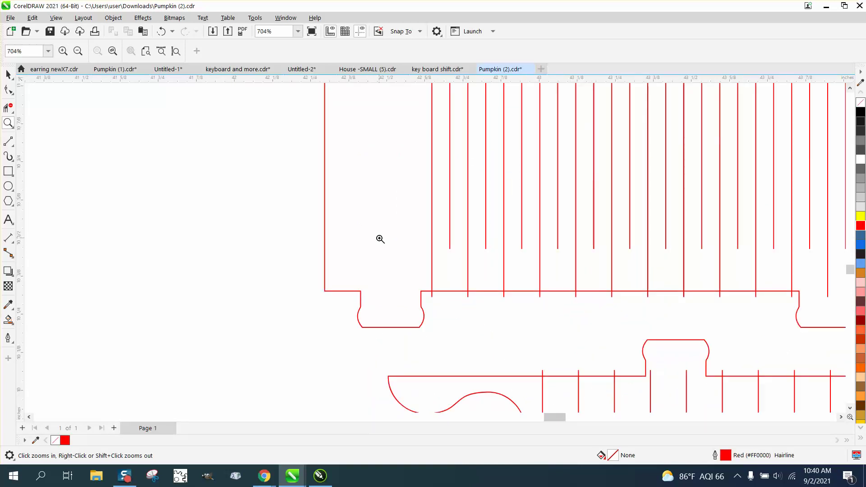
scroll(422, 277, down, 6)
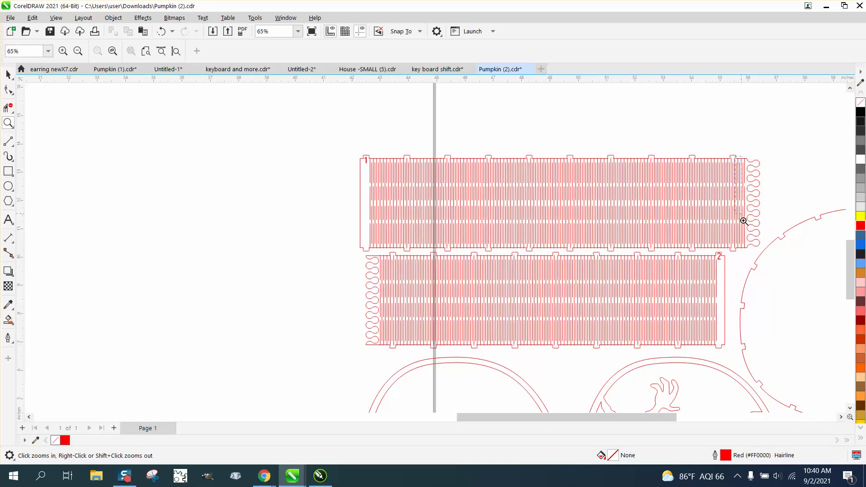
scroll(753, 242, up, 3)
scroll(483, 128, down, 1)
scroll(483, 128, down, 7)
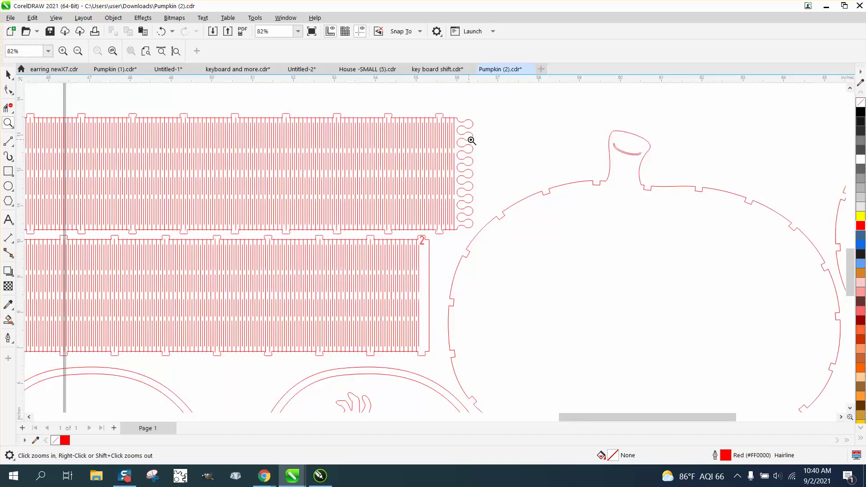
scroll(375, 174, down, 1)
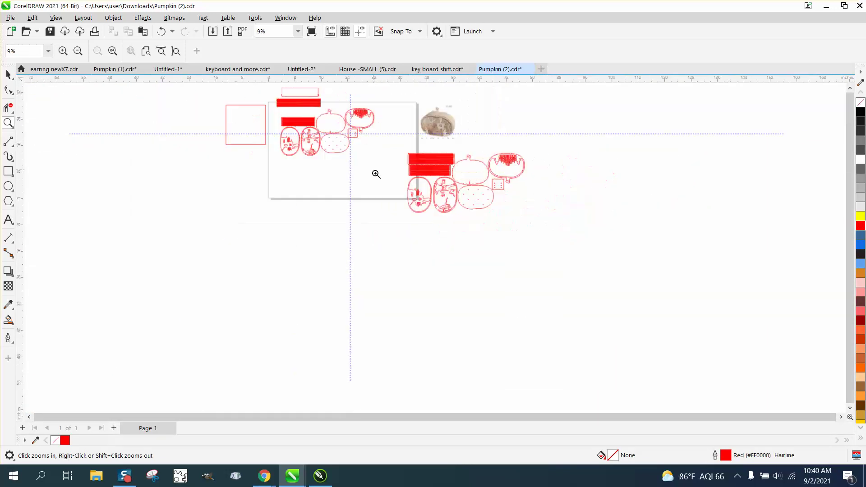
Move the tabbed outline down about 3.1 inches onto the hinge line pattern
drag(272, 88, 357, 125)
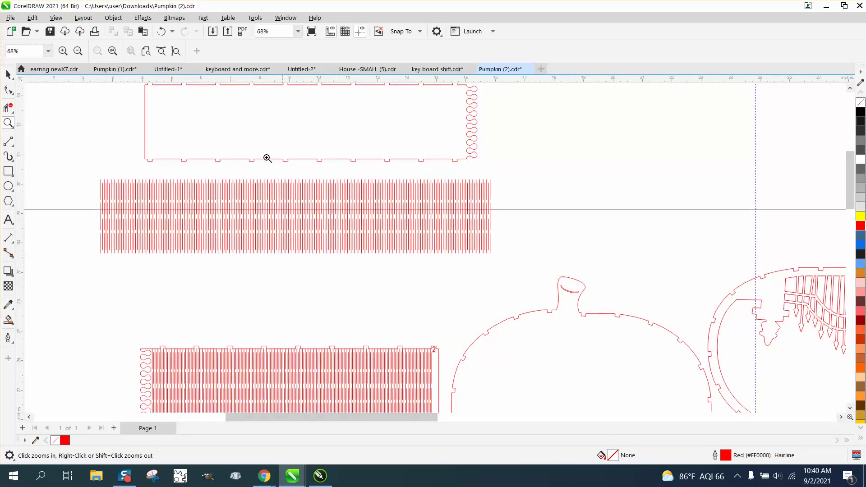
click(8, 74)
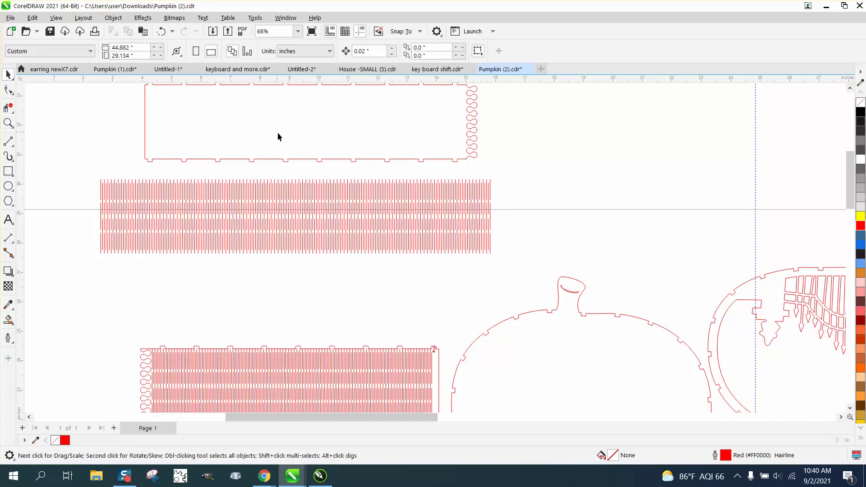
click(286, 160)
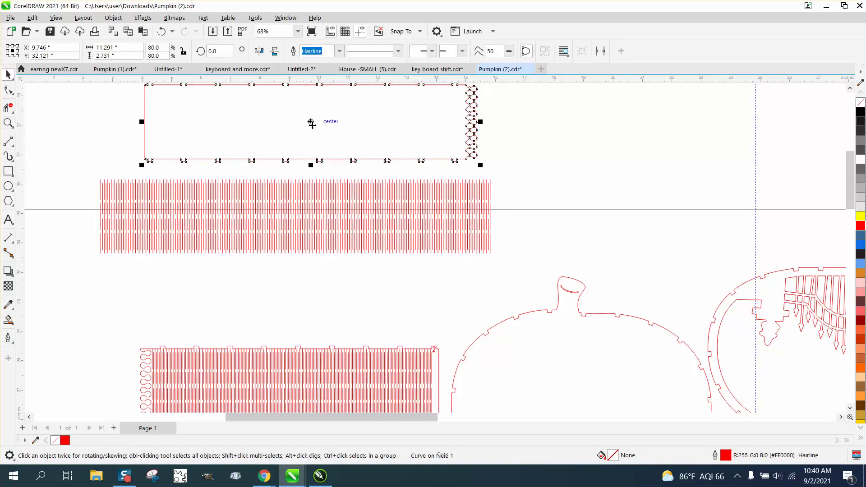
drag(311, 123, 340, 215)
Move the outline and hinge pattern together above the page, and shift the remaining 80-percent panels off to the page's upper right corner
click(8, 123)
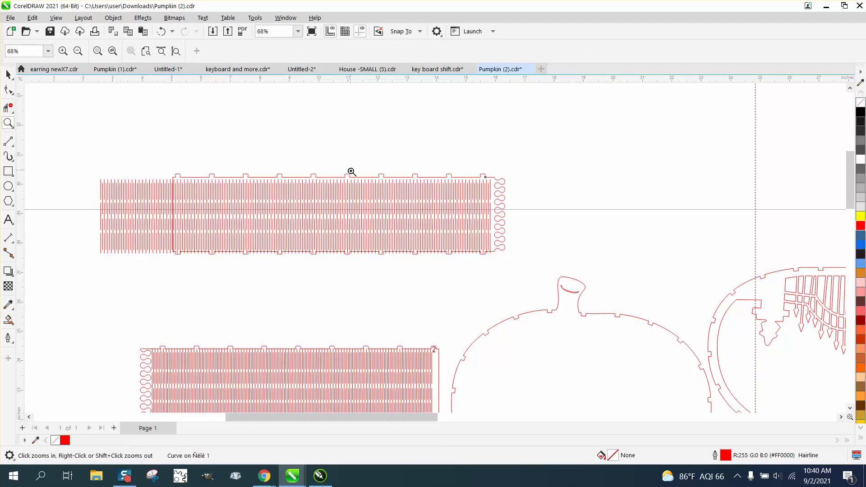
scroll(336, 172, down, 3)
scroll(323, 161, down, 1)
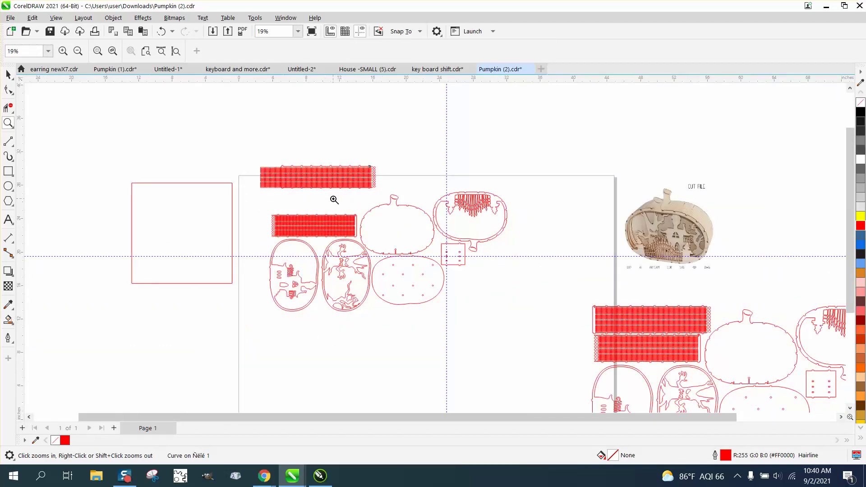
click(8, 75)
drag(255, 152, 321, 189)
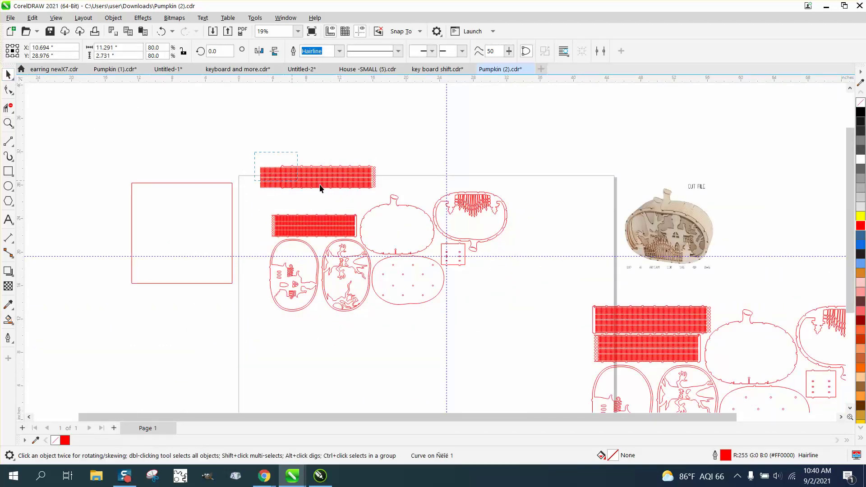
drag(397, 198, 397, 198)
drag(338, 178, 347, 144)
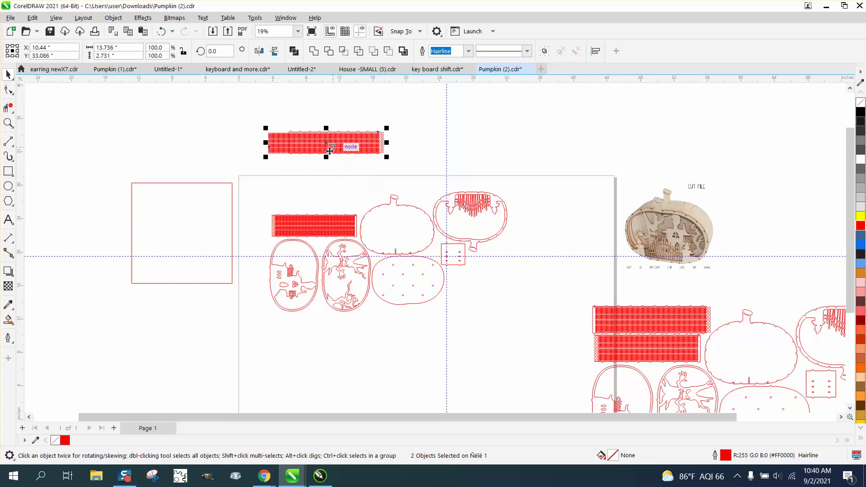
drag(258, 168, 555, 326)
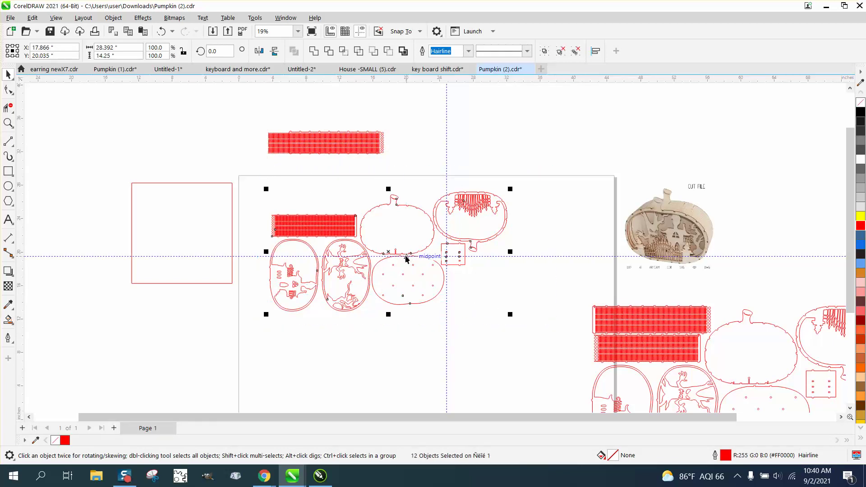
drag(396, 251, 607, 139)
Centre the tabbed outline and the hinge line pattern on the page
drag(257, 112, 408, 172)
key(p)
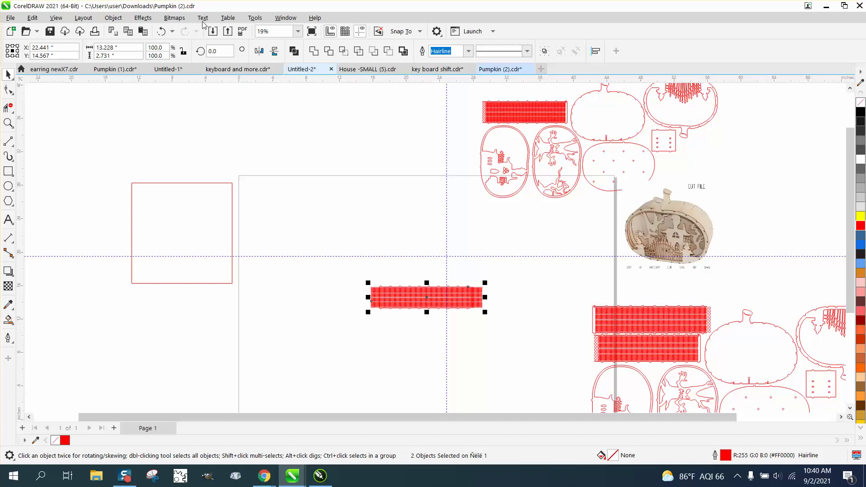
Nudge only the hinge line pattern left about 1.38 inches, so it ends just inside the outline's interlocking knobbed edge
click(8, 123)
drag(361, 288, 508, 324)
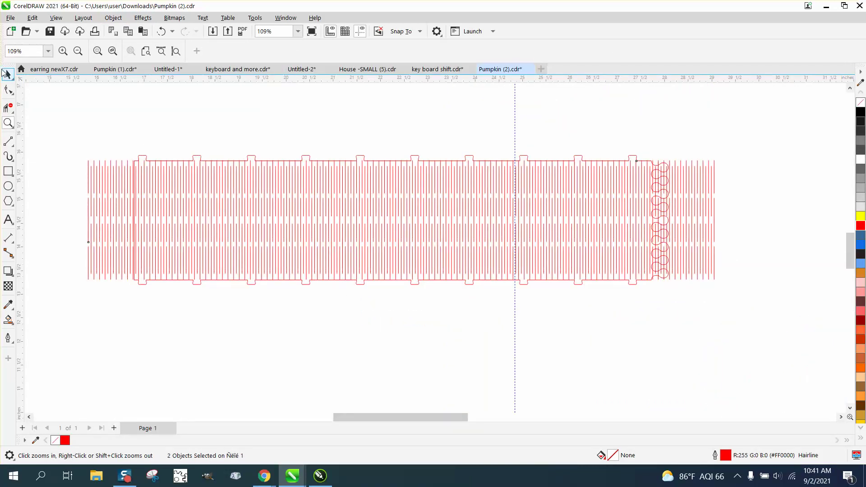
click(8, 74)
click(164, 122)
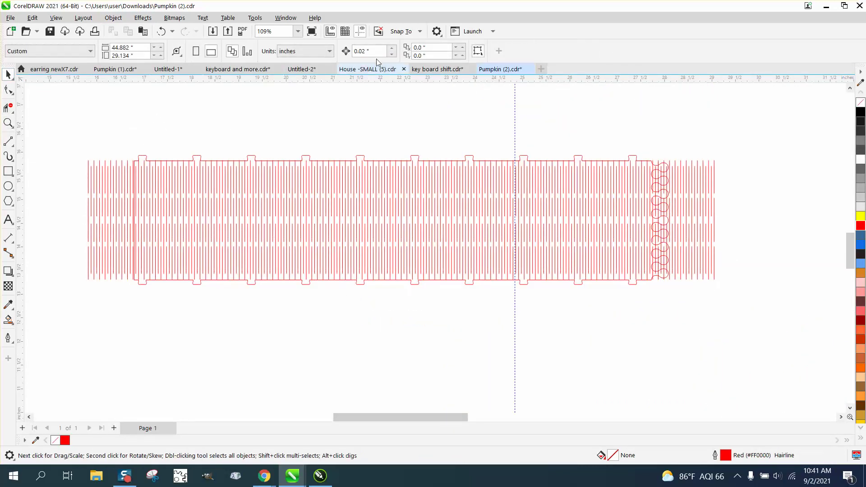
click(701, 174)
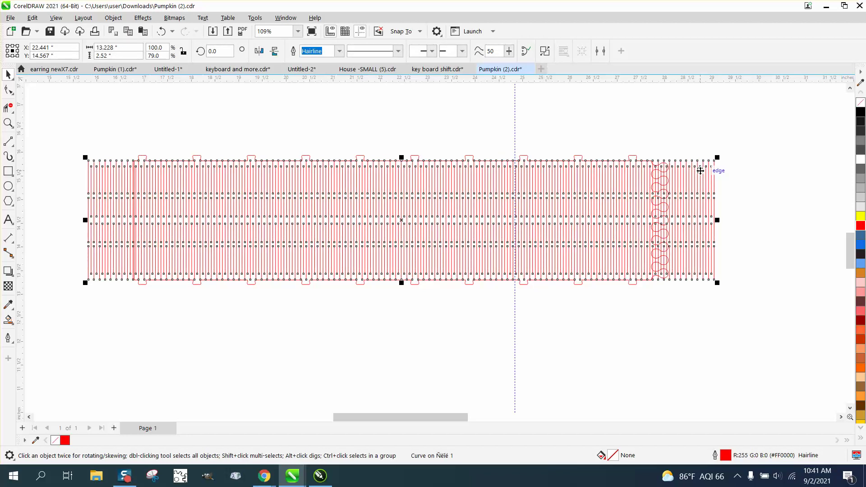
key(Left)
key(Left)
key(Left)
key(Left)
key(Left)
key(Left)
key(Left)
key(Left)
key(Left)
key(Left)
key(Left)
key(Left)
key(Left)
key(Left)
key(Left)
key(Left)
key(Left)
key(Left)
key(Left)
key(Left)
key(Left)
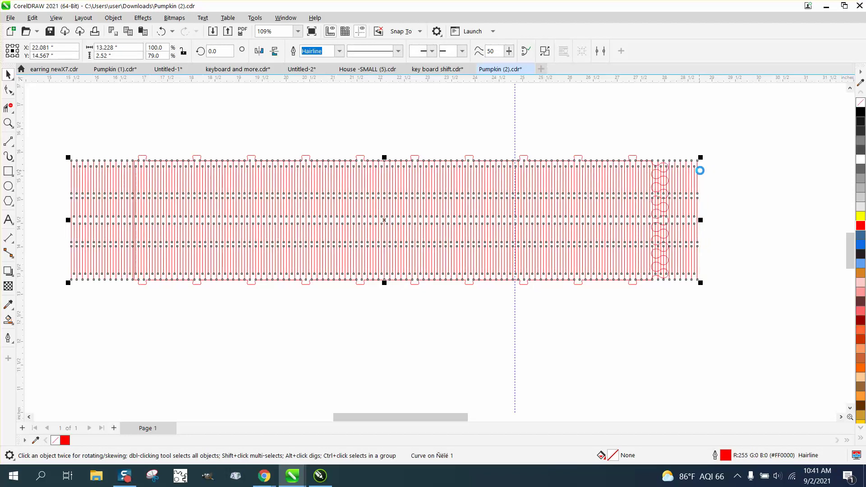
key(Left)
key(Left)
key(Left)
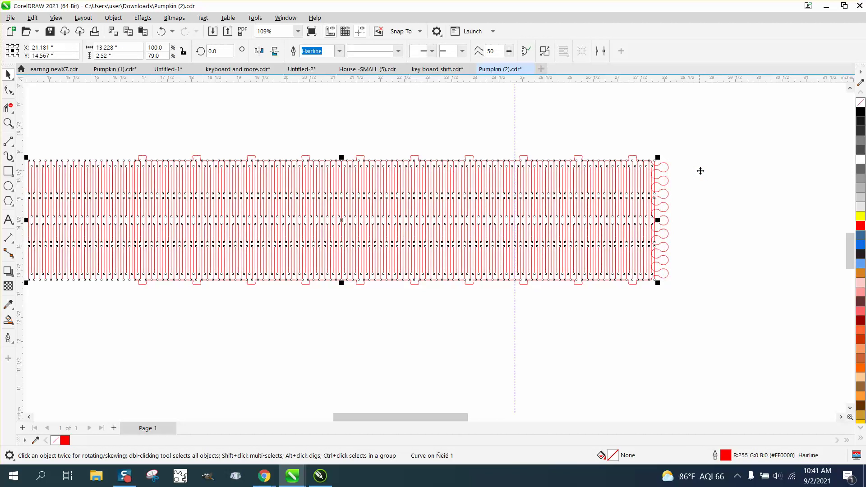
key(Left)
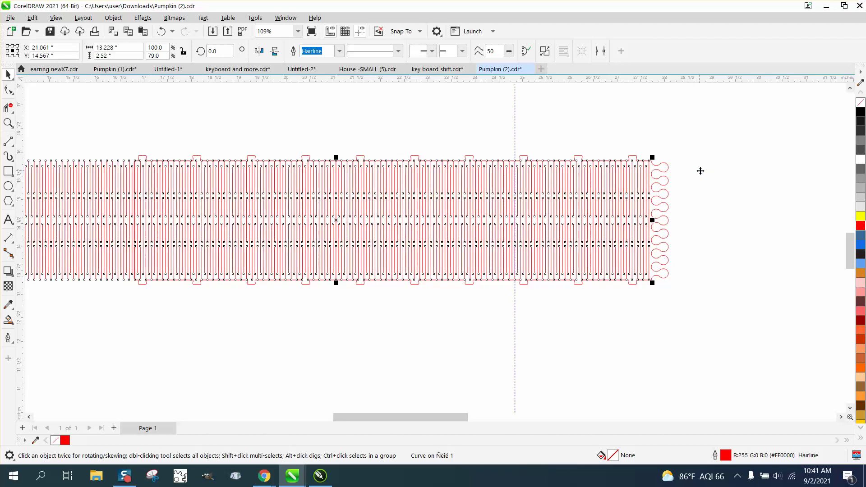
click(679, 196)
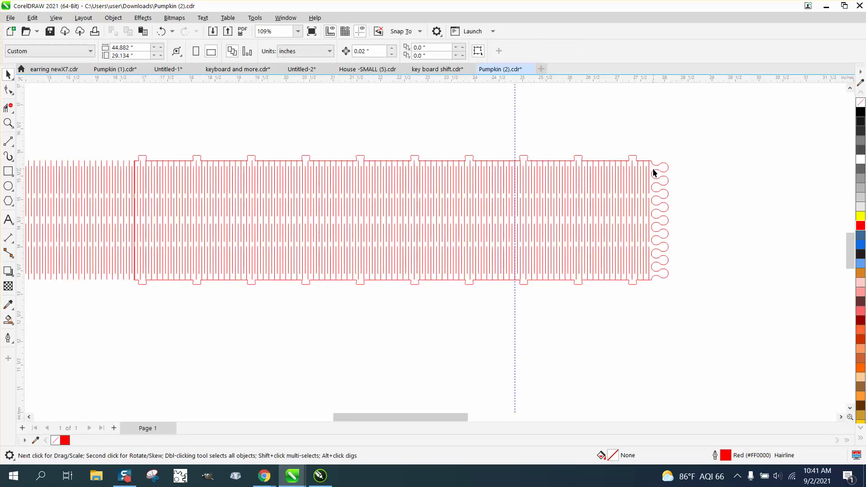
Delete the hinge line segments extending past the outline's straight end with the virtual segment delete tool
scroll(736, 206, down, 2)
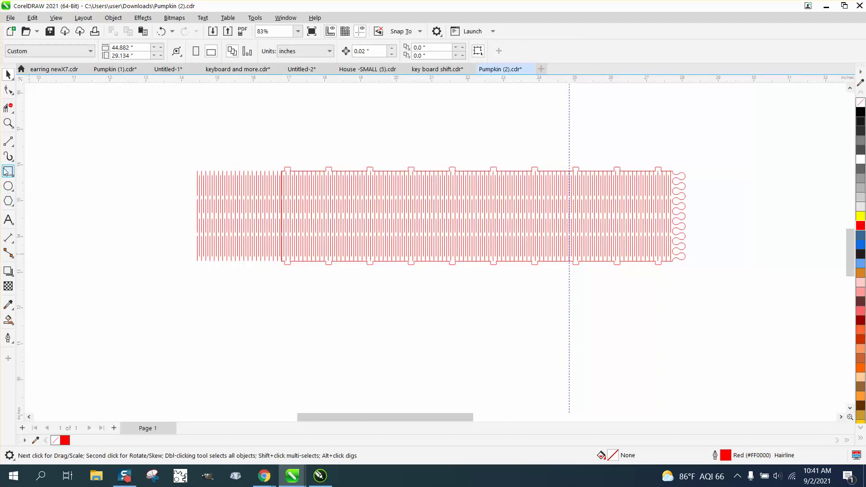
click(8, 109)
drag(183, 154, 276, 269)
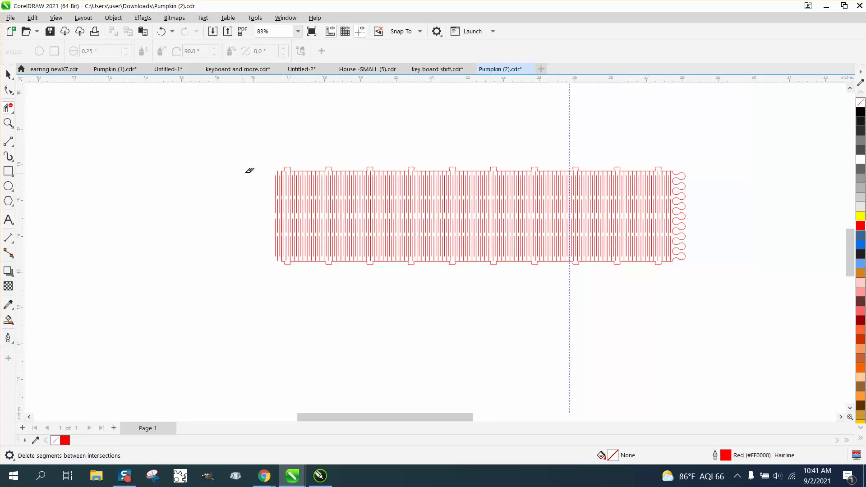
drag(258, 166, 281, 266)
drag(265, 145, 190, 245)
click(5, 122)
drag(243, 149, 434, 309)
click(8, 107)
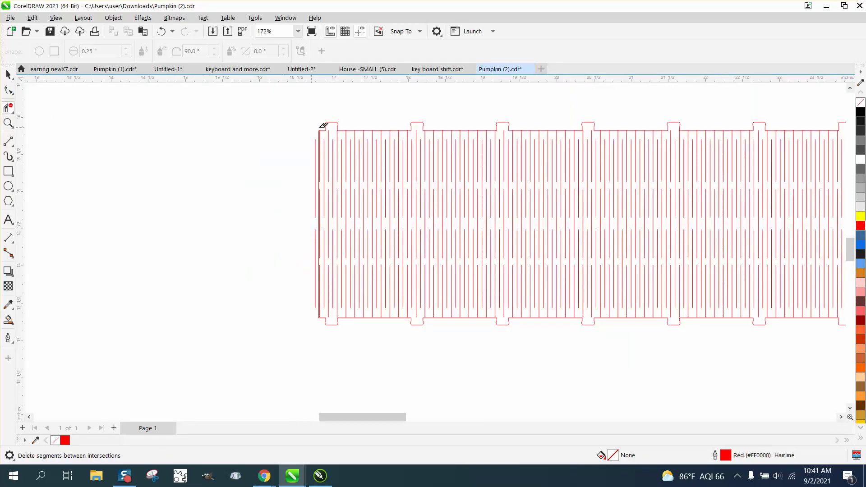
click(316, 137)
click(317, 228)
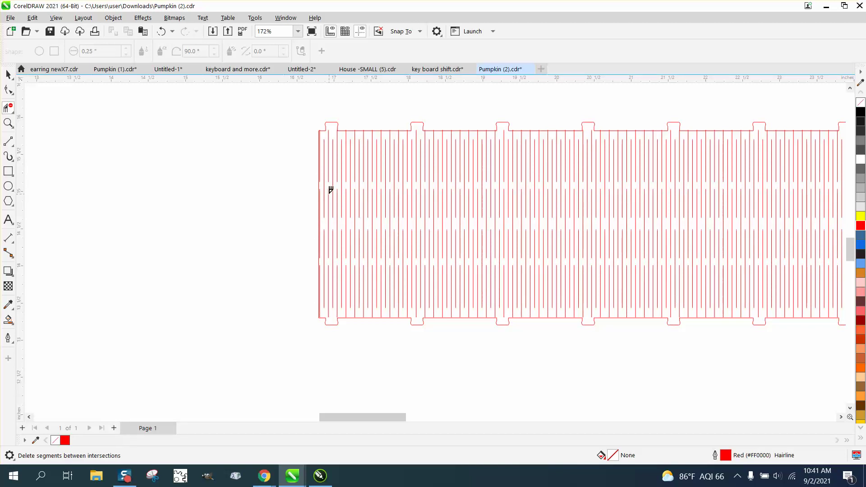
Delete the first few columns of hinge line segments inside the outline's straight end, leaving a blank margin like the original strip
click(323, 163)
click(321, 194)
click(321, 267)
click(329, 253)
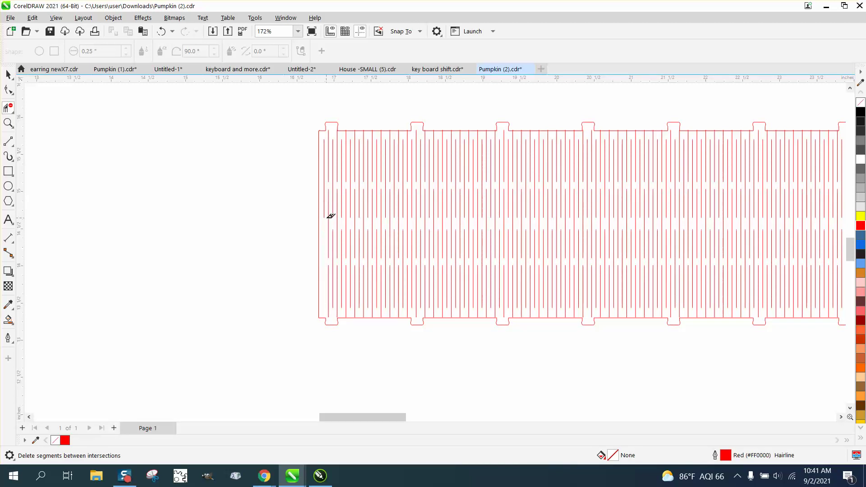
click(327, 211)
click(328, 166)
click(333, 202)
click(332, 265)
Select the outline with its trimmed hinge lines, and look over the relocated pumpkin panels and their slots
scroll(284, 253, down, 5)
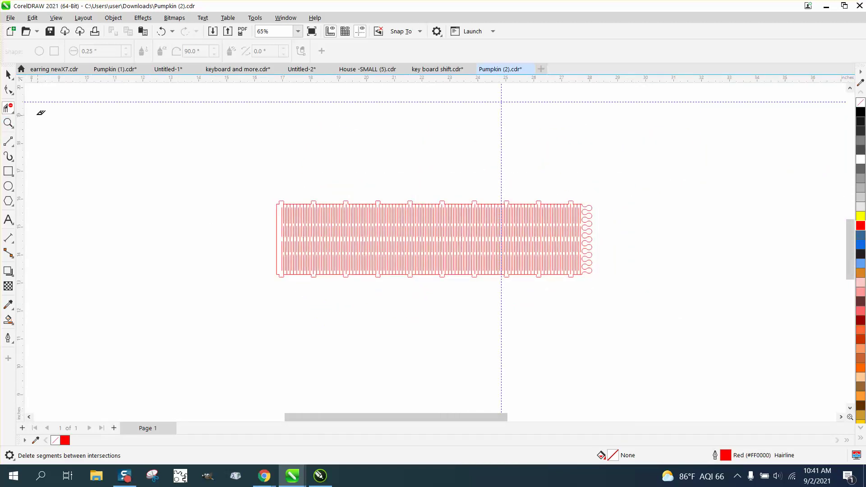
click(8, 78)
drag(568, 284, 564, 276)
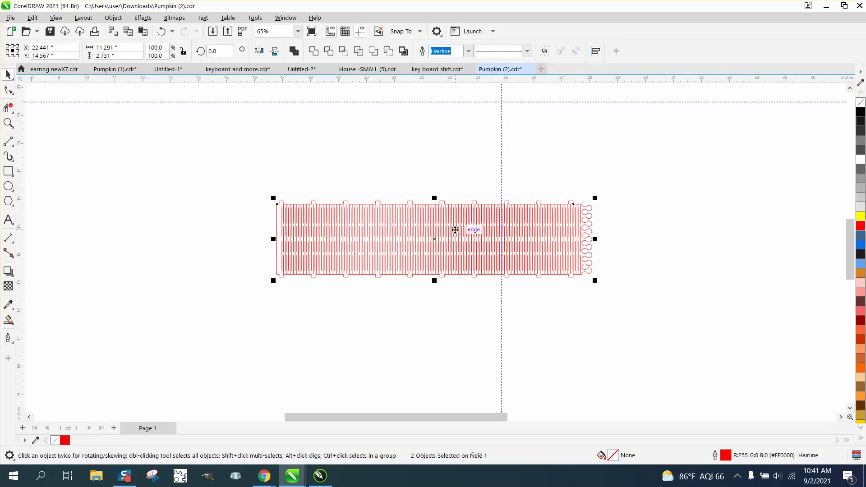
scroll(420, 228, down, 1)
scroll(405, 227, down, 4)
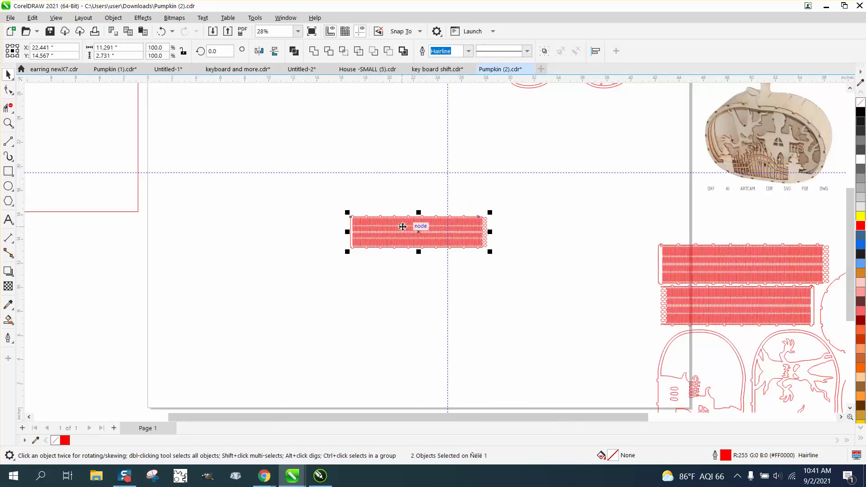
scroll(403, 227, down, 2)
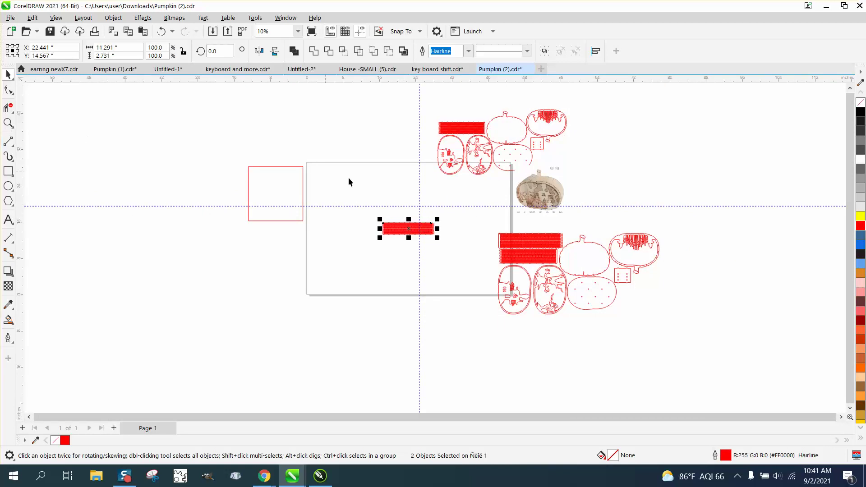
key(z)
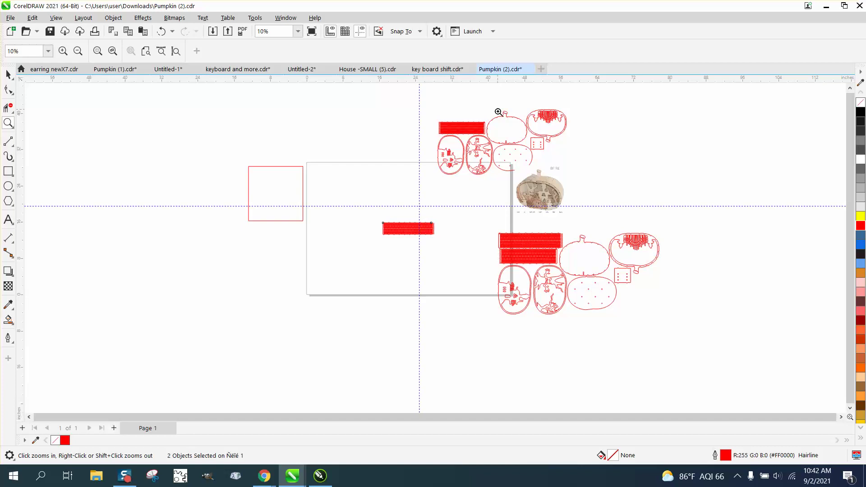
drag(499, 112, 582, 165)
scroll(443, 225, down, 5)
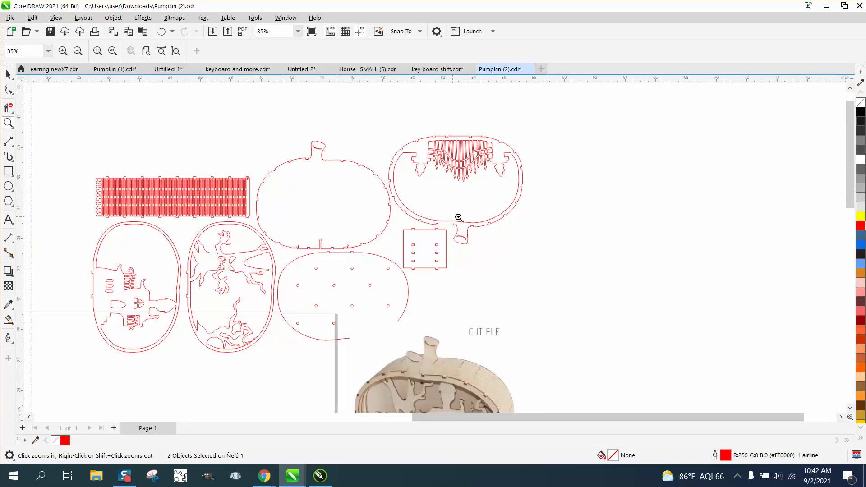
Group the tabbed outline together with its trimmed hinge lines
scroll(405, 286, down, 1)
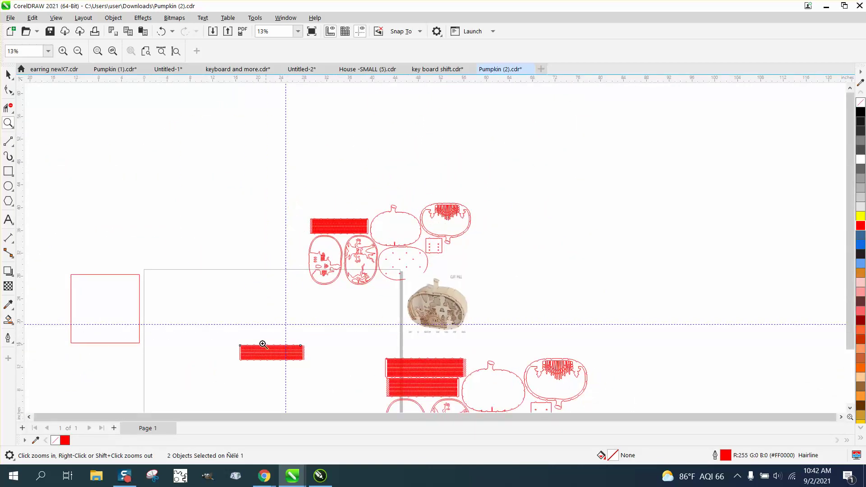
click(8, 74)
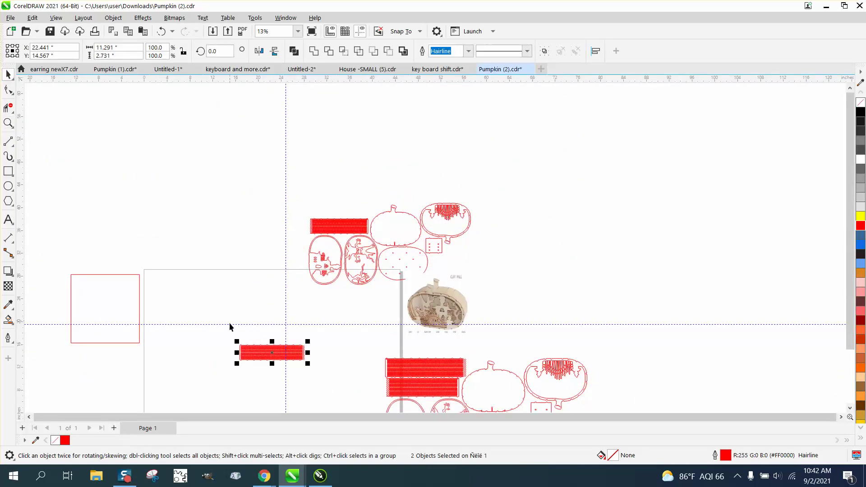
drag(229, 323, 351, 394)
key(ctrl+g)
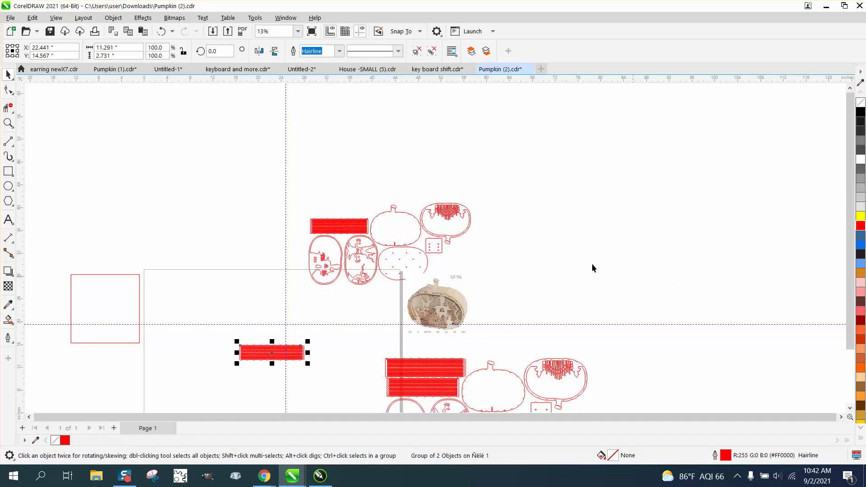
Move the 80-percent pumpkin panel marked 1 and 2 out of the relocated set to just above the grouped hinge strip
drag(417, 234, 257, 328)
click(8, 123)
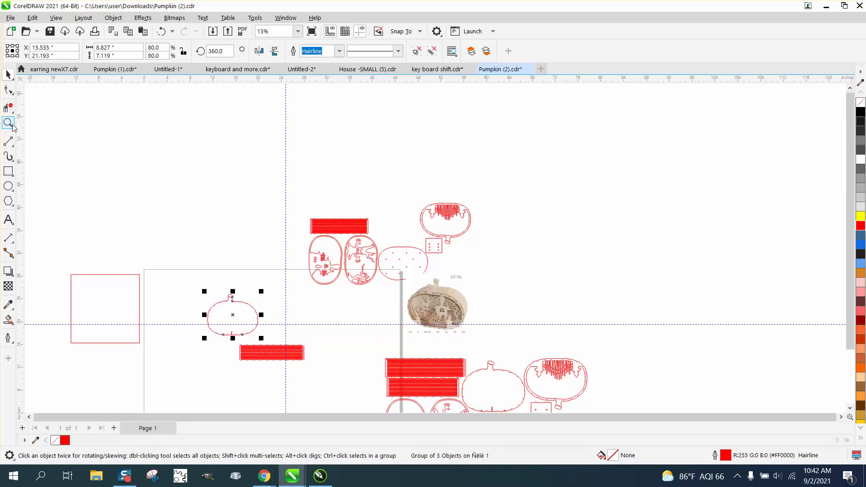
drag(199, 296, 370, 393)
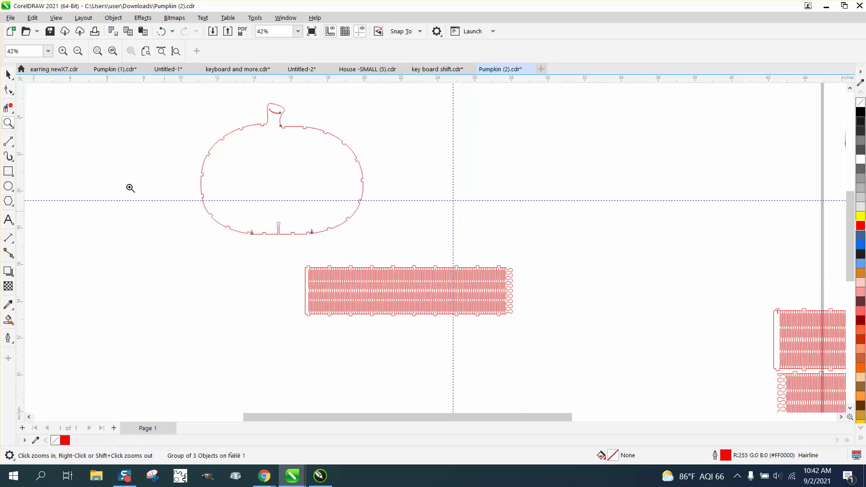
click(10, 77)
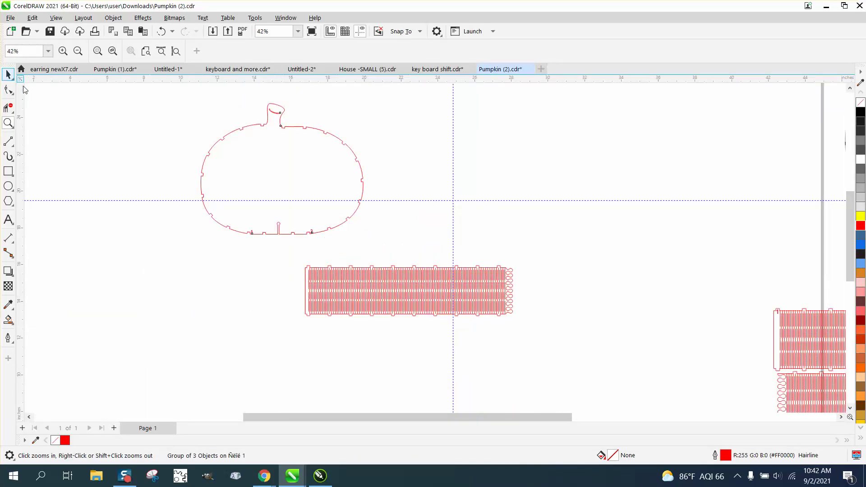
click(306, 235)
scroll(296, 260, up, 5)
scroll(316, 244, down, 2)
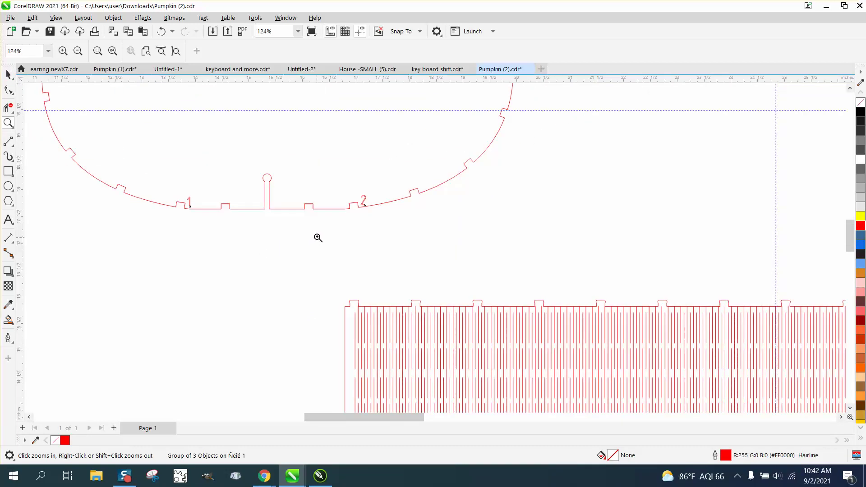
Align the pumpkin panel's slot marked 2 with the first tab at the hinge strip's straight end
click(8, 74)
click(313, 209)
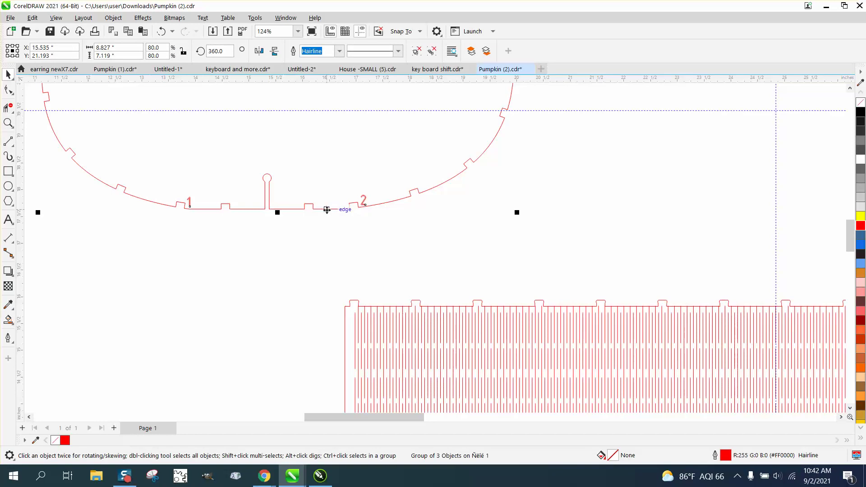
drag(350, 207, 351, 301)
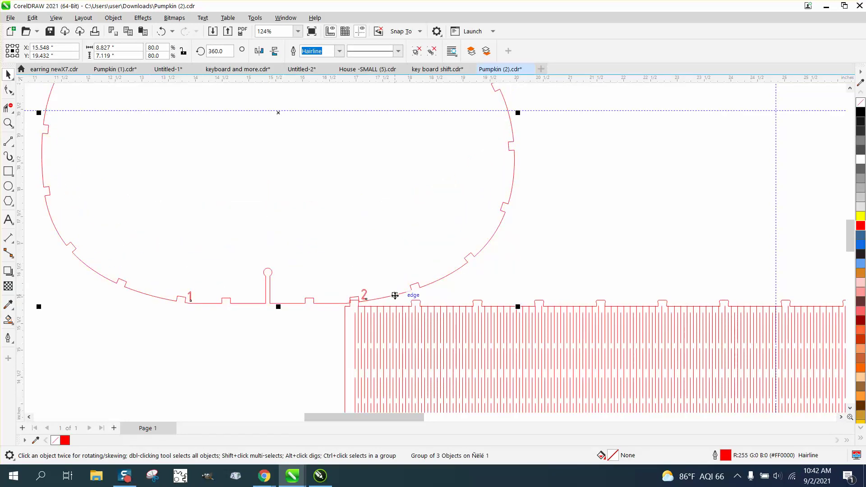
click(8, 122)
drag(315, 265, 424, 353)
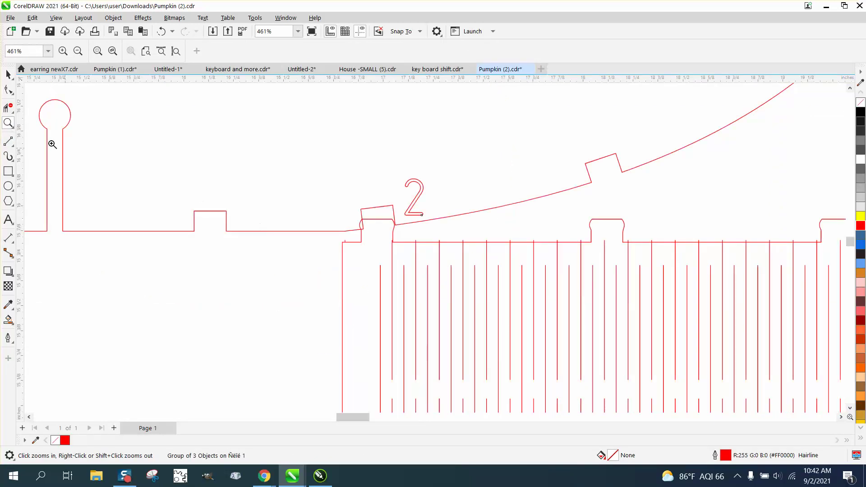
key(space)
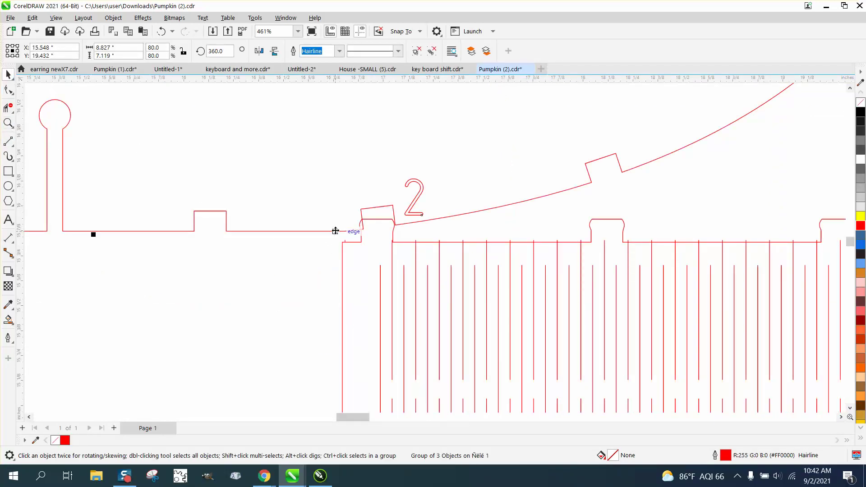
drag(334, 231, 364, 218)
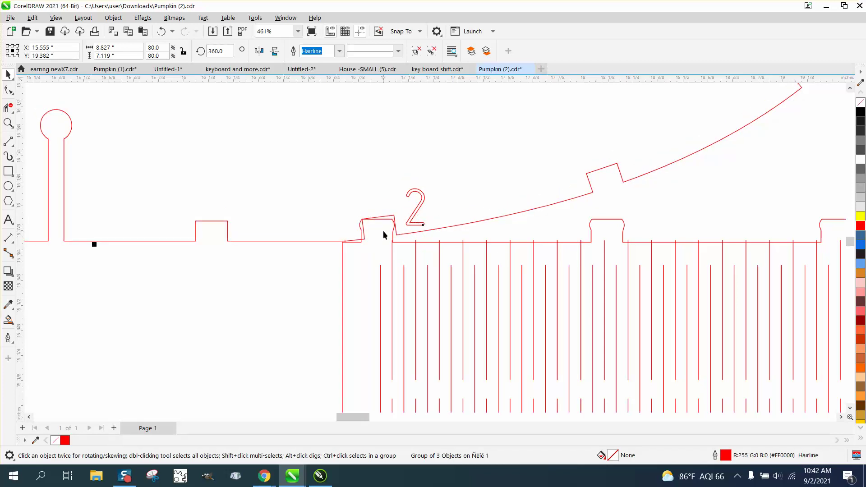
scroll(458, 313, down, 3)
click(551, 342)
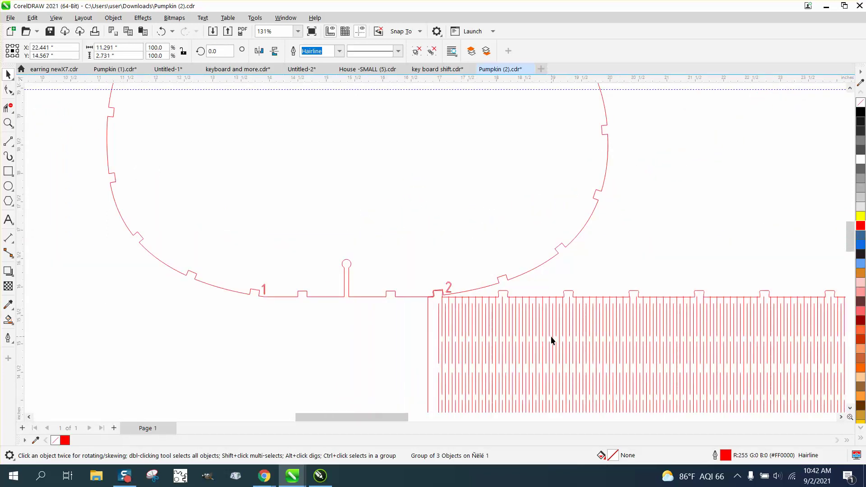
scroll(552, 338, down, 2)
click(689, 361)
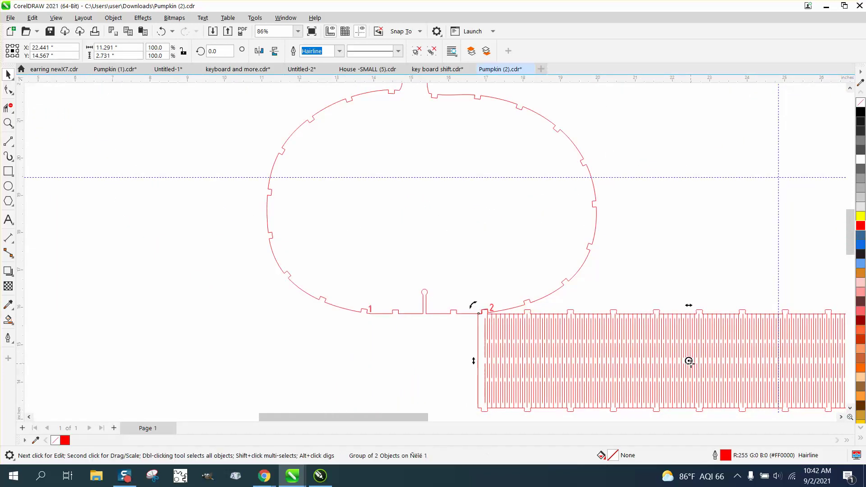
drag(689, 361, 468, 306)
click(473, 301)
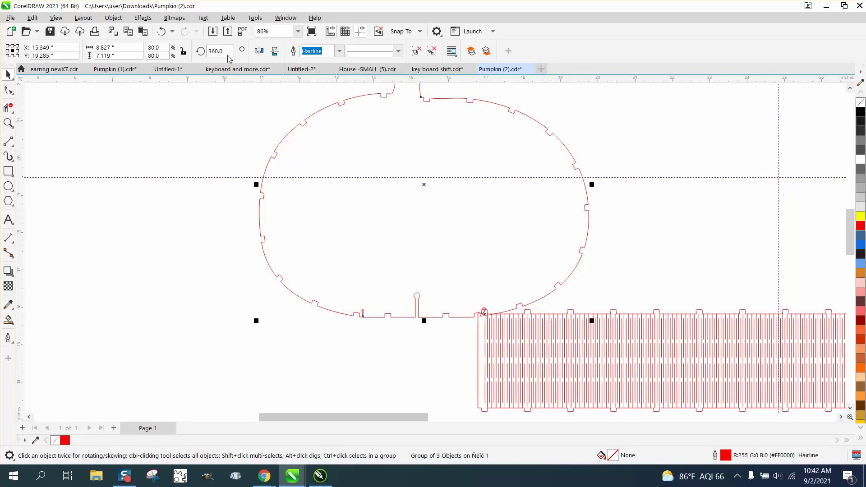
click(163, 31)
Try rotating the hinge strip about 1.5 degrees clockwise around its first tab at slot 2, and undo the rotation
click(534, 351)
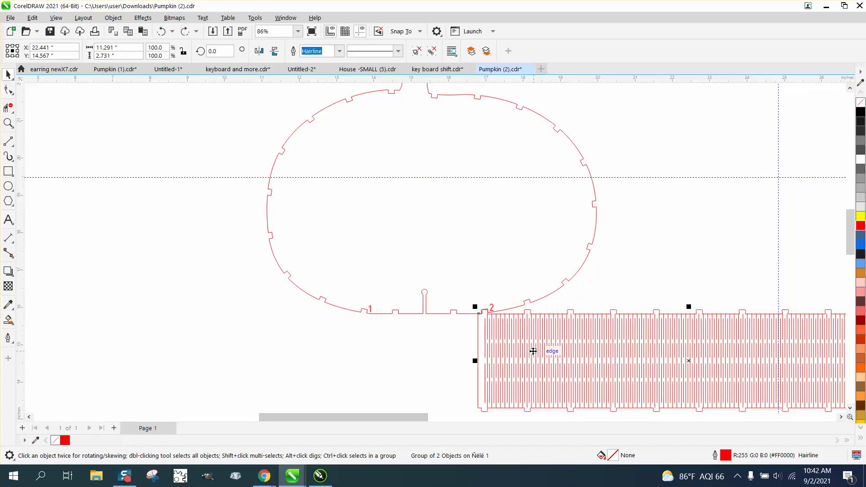
click(534, 351)
drag(474, 304, 455, 300)
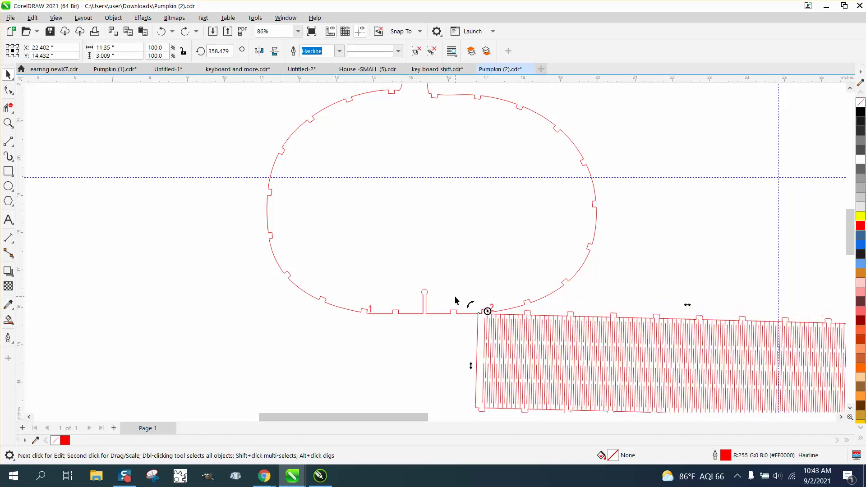
scroll(454, 259, down, 1)
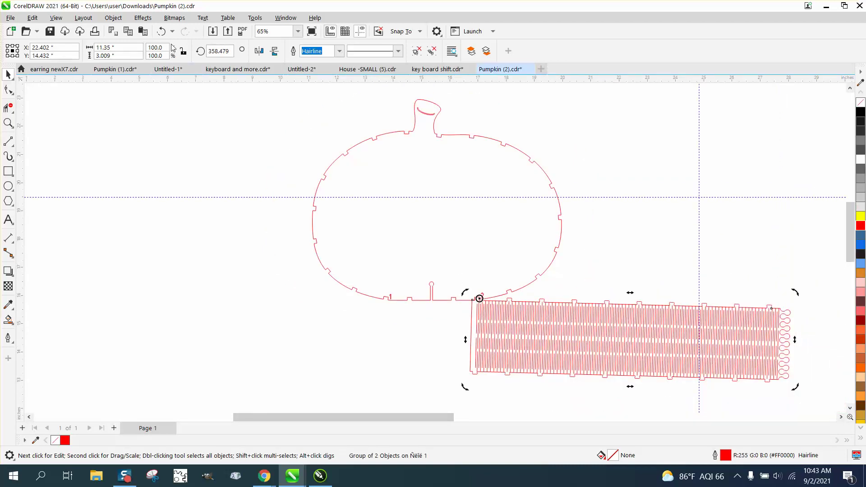
click(161, 31)
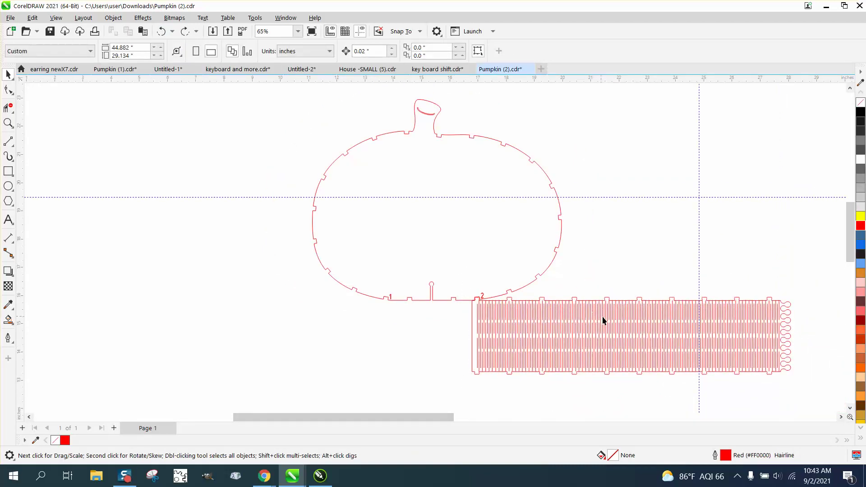
Move the hinge strip to just below the pumpkin panel, clear of its lower edge, and select the panel
drag(605, 319, 410, 350)
click(429, 225)
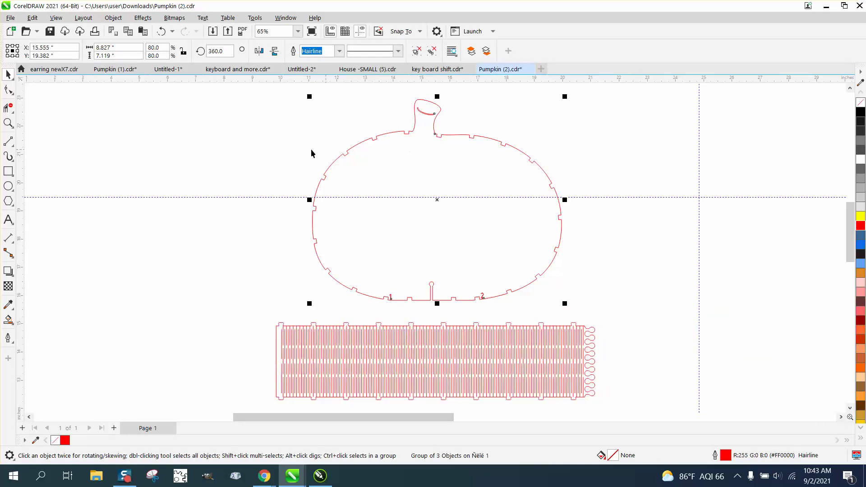
Examine the relocated scenery panels, the fence panel's edge slots and the tabs of the 80-percent hinge strip
scroll(311, 154, down, 5)
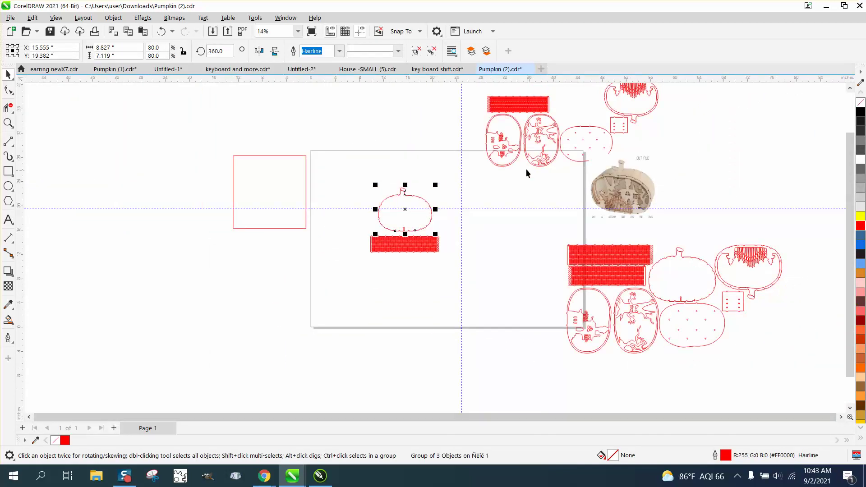
click(8, 123)
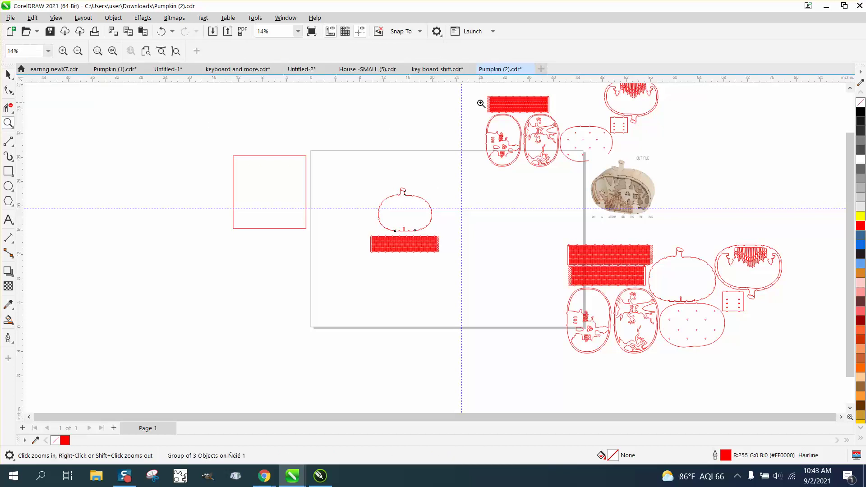
drag(483, 104, 649, 208)
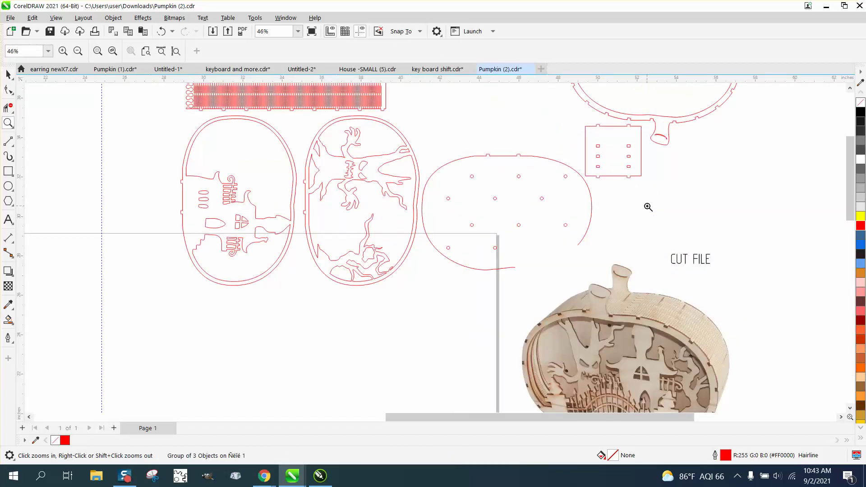
scroll(506, 217, down, 1)
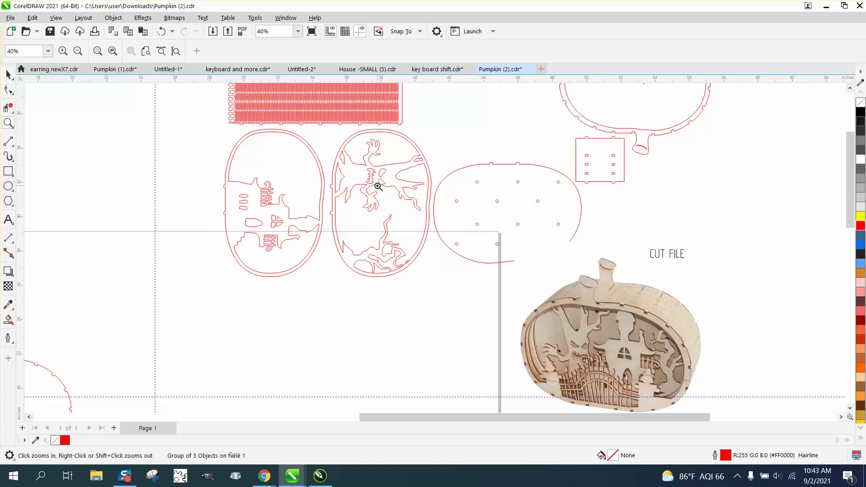
scroll(378, 186, down, 2)
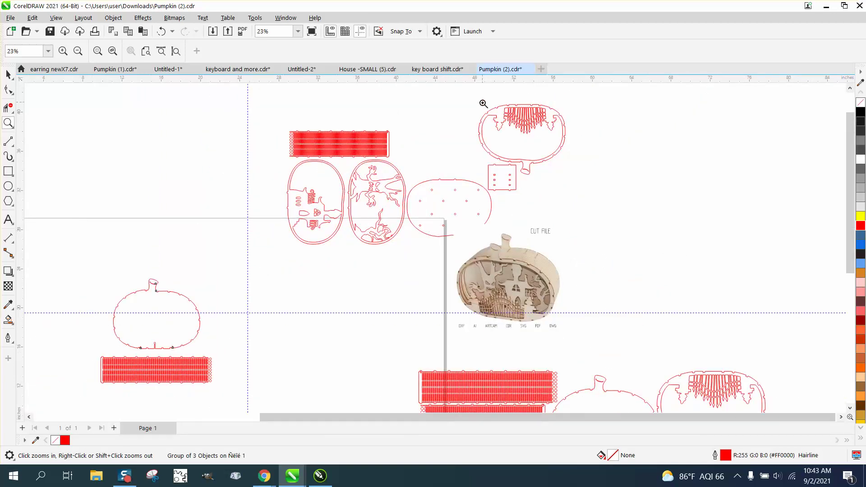
drag(483, 103, 594, 193)
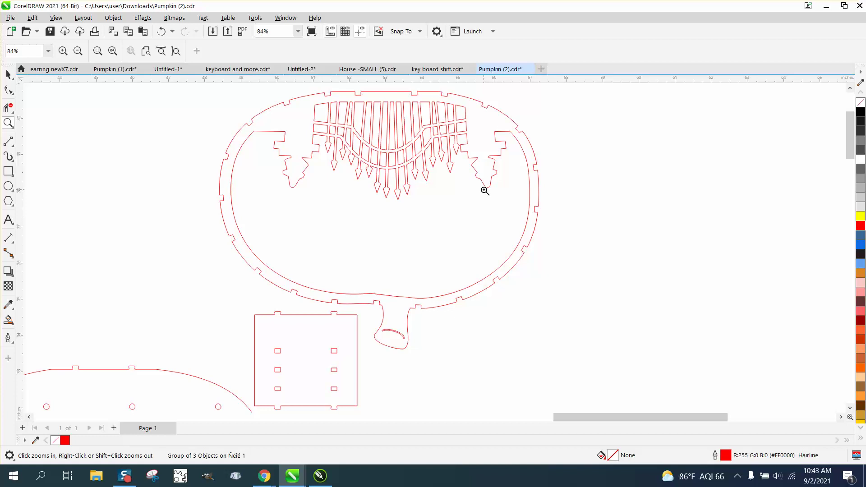
scroll(485, 191, down, 4)
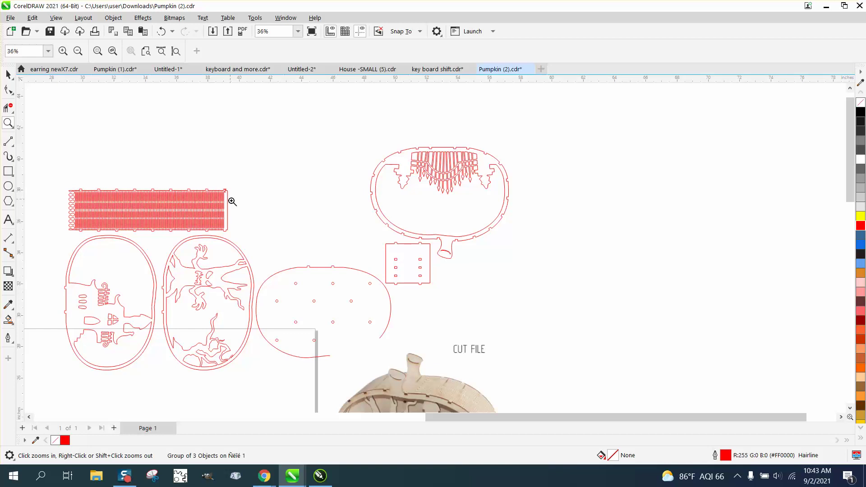
scroll(251, 175, down, 2)
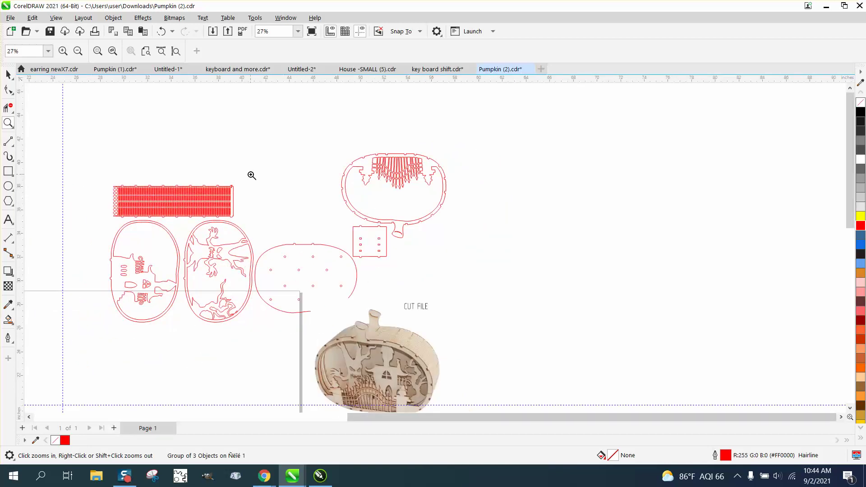
scroll(402, 170, up, 15)
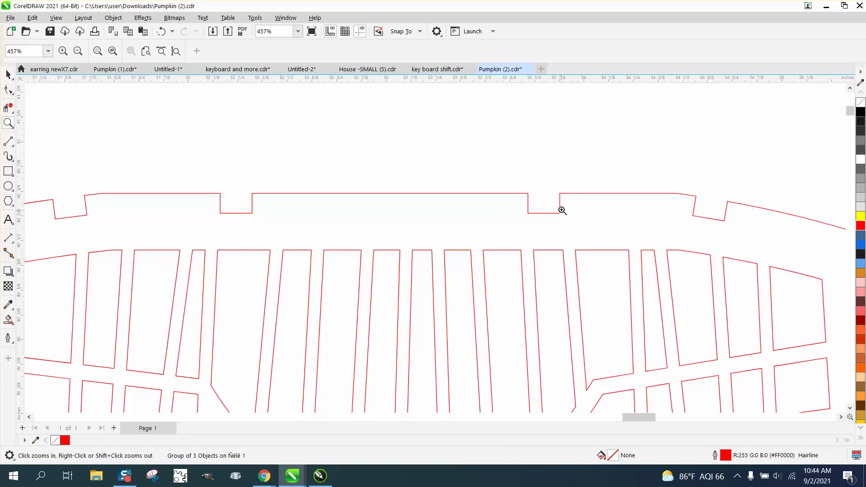
scroll(546, 207, down, 9)
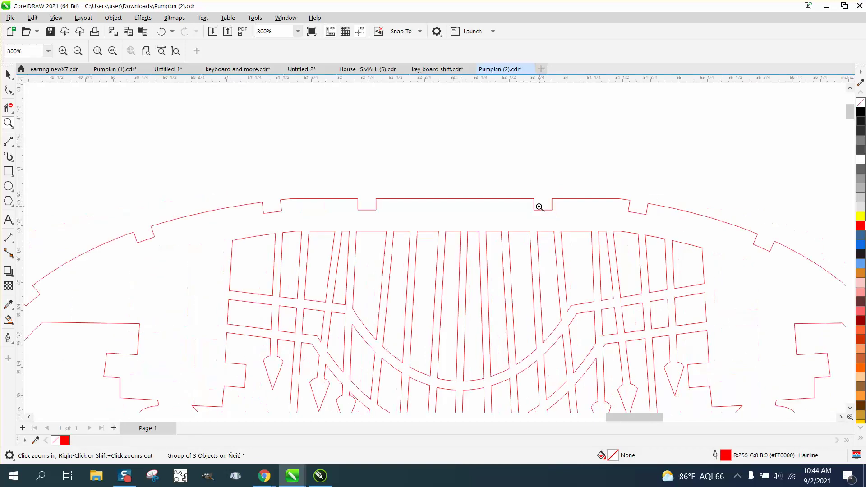
scroll(530, 207, down, 7)
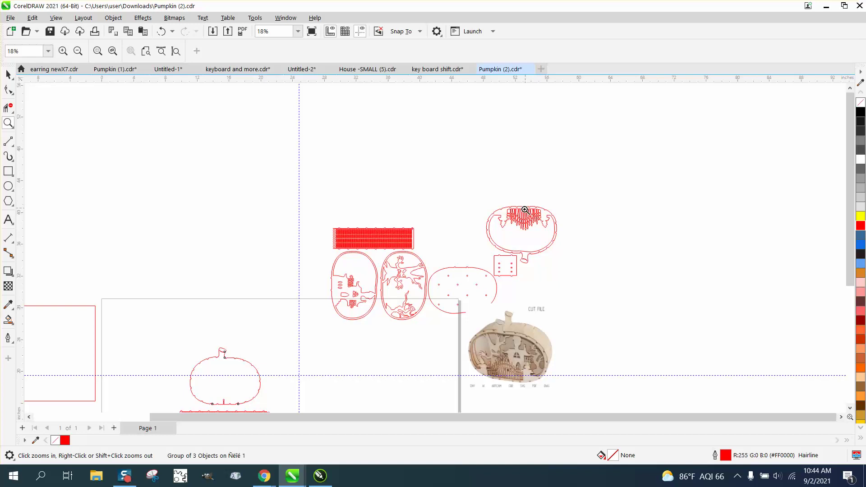
drag(391, 220, 431, 234)
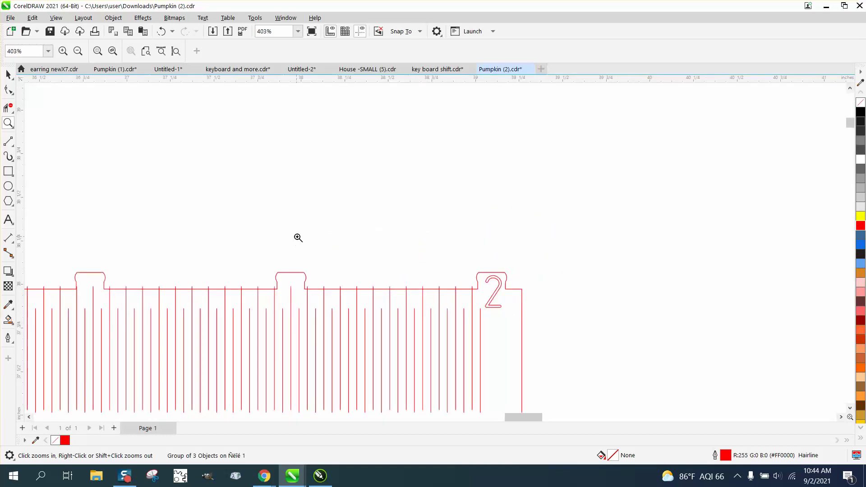